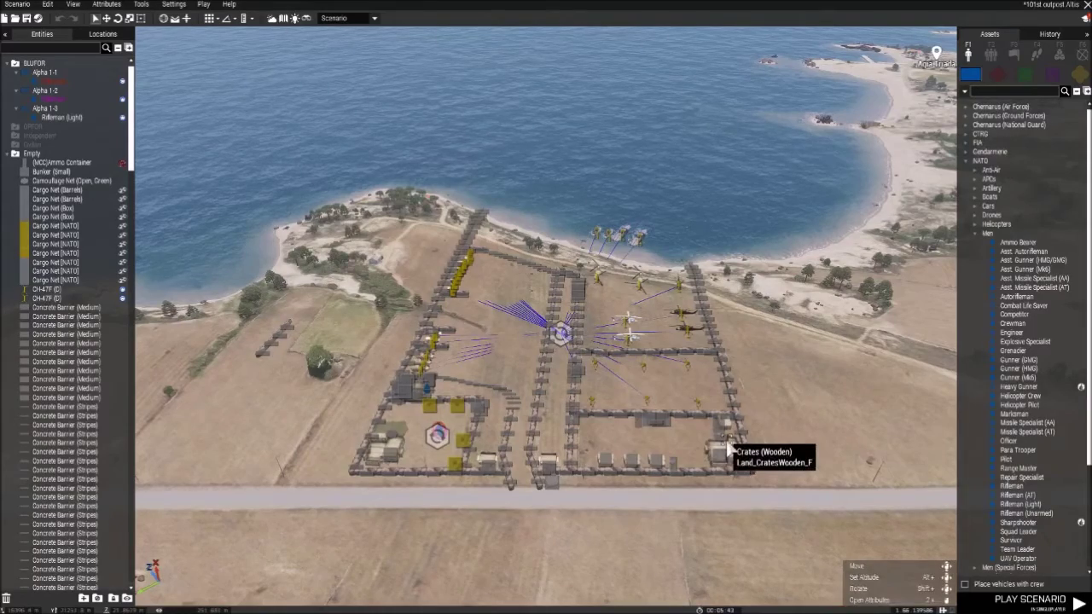
Step: Inspect the outpost's overall layout, including the walled respawn compound, the ammo cargo nets and the parked vehicles
right_drag(728, 446, 590, 440)
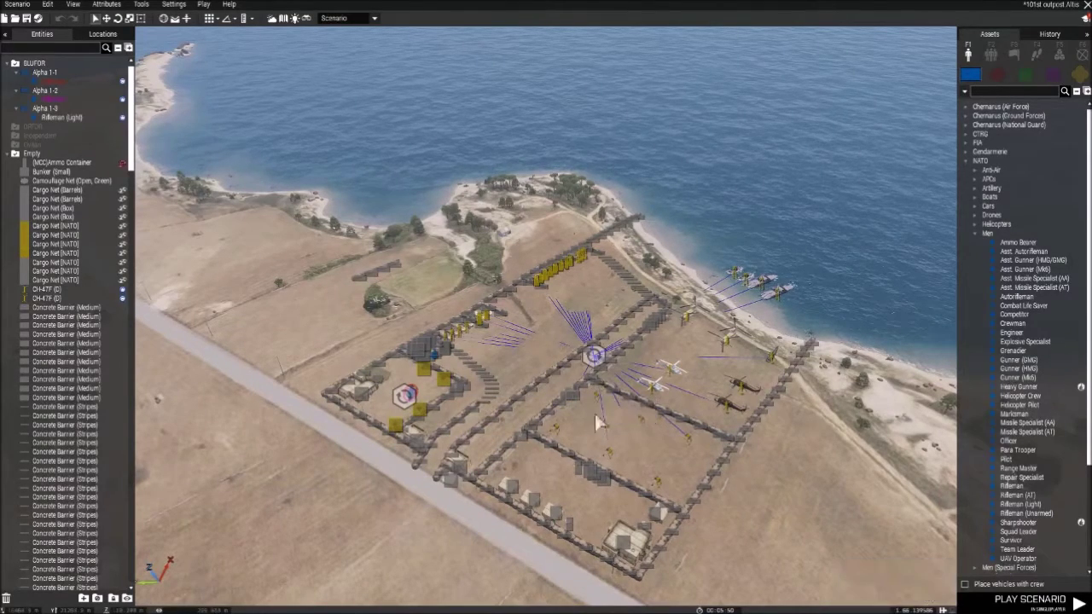
mouse_move(644, 429)
right_down()
mouse_move(646, 443)
mouse_move(752, 383)
mouse_move(652, 447)
mouse_move(629, 438)
right_up()
scroll(629, 438, down, 8)
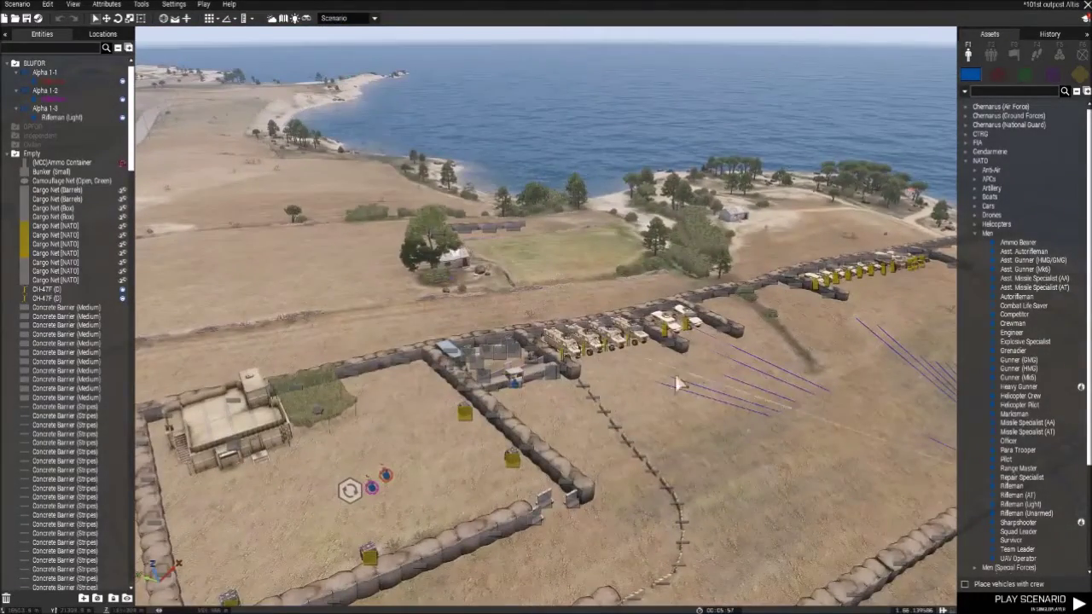
right_drag(679, 384, 645, 410)
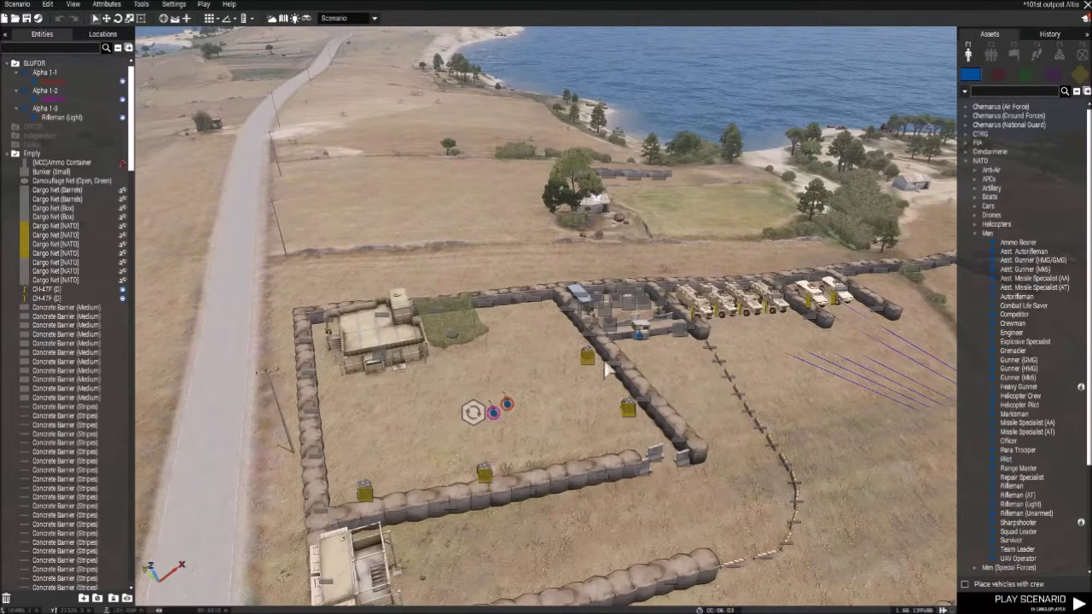
key(d)
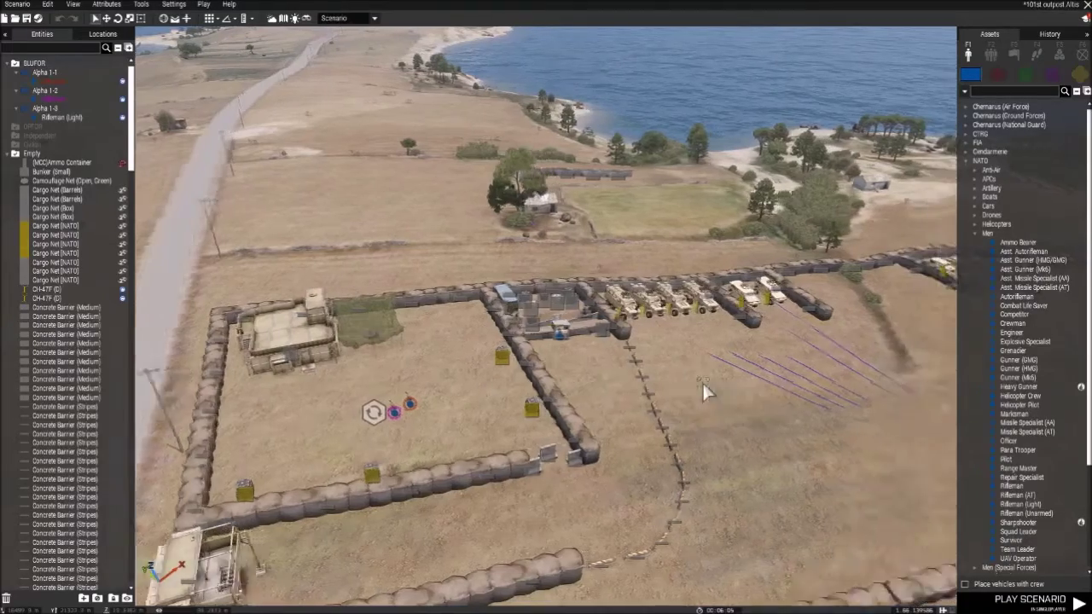
right_drag(694, 381, 370, 407)
key(w)
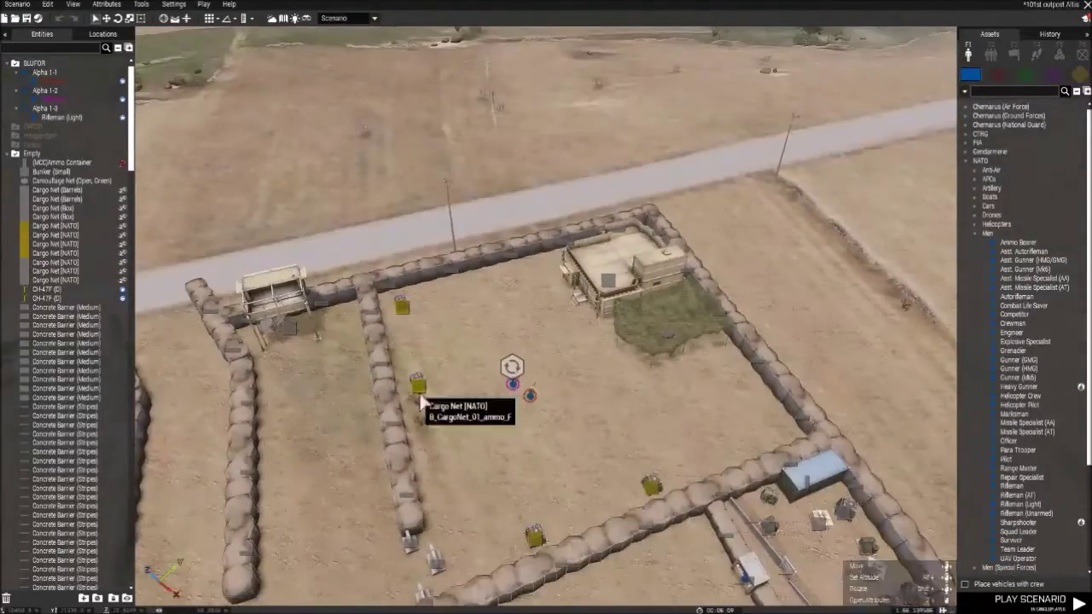
key(w)
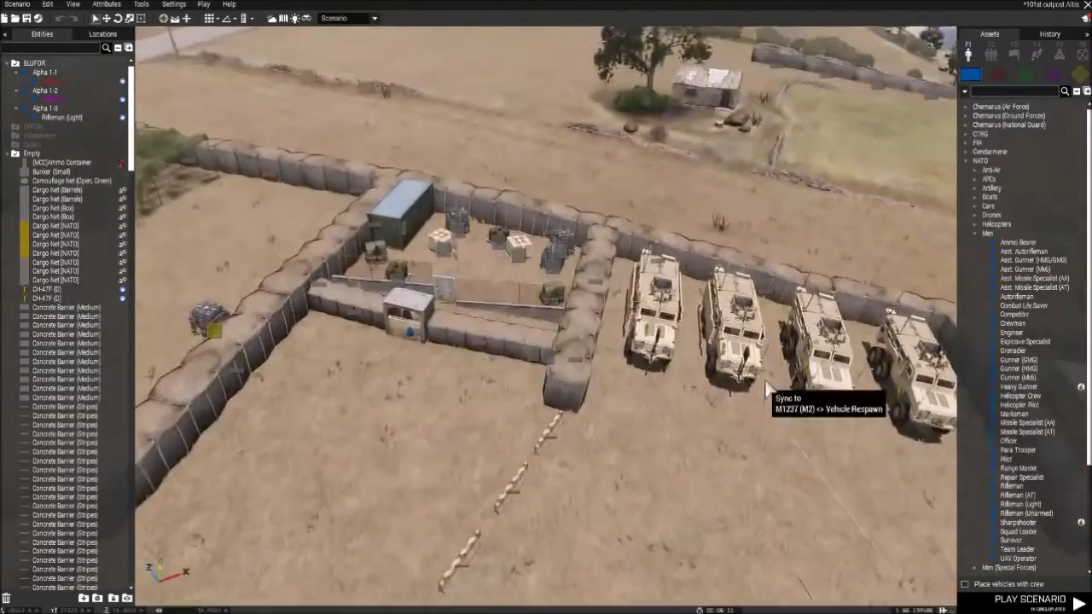
key(s)
key(a)
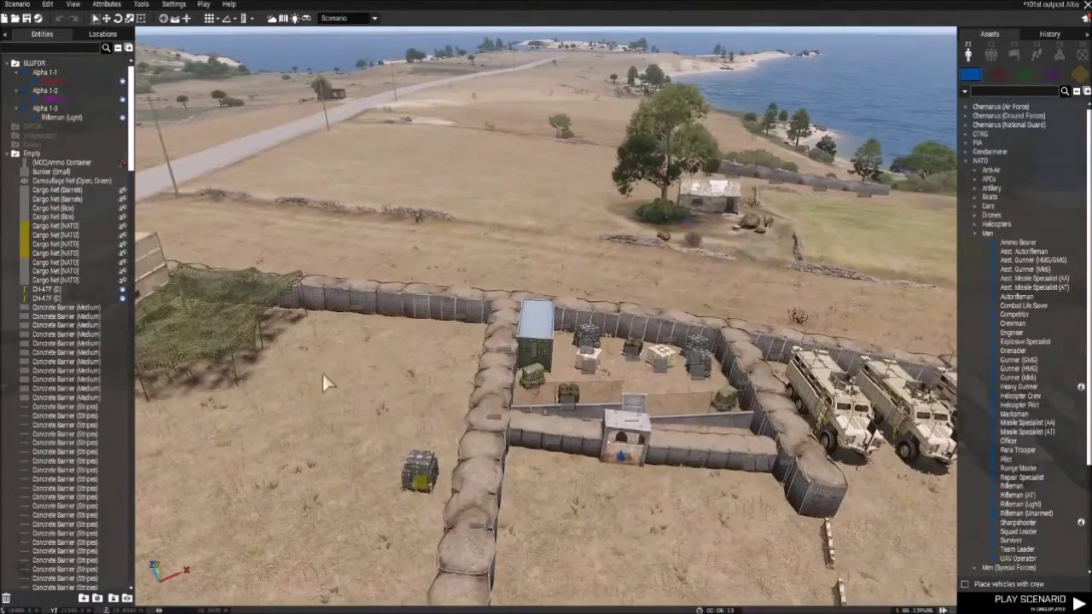
Step: Examine the fenced supply enclosure and the rifleman standing inside the concrete shelter in front of it
right_drag(603, 369, 646, 402)
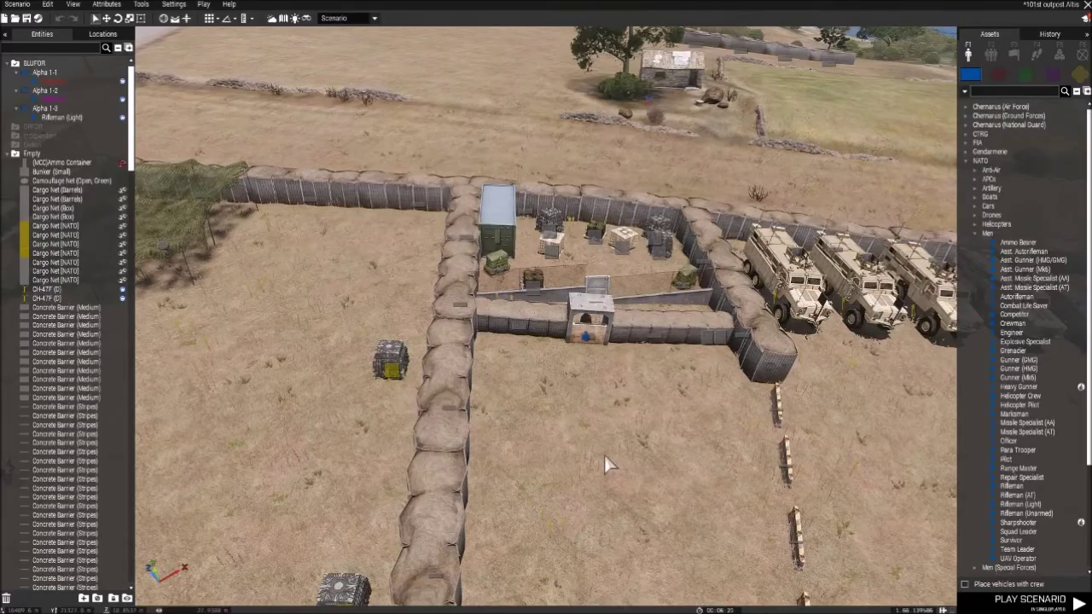
scroll(613, 436, up, 5)
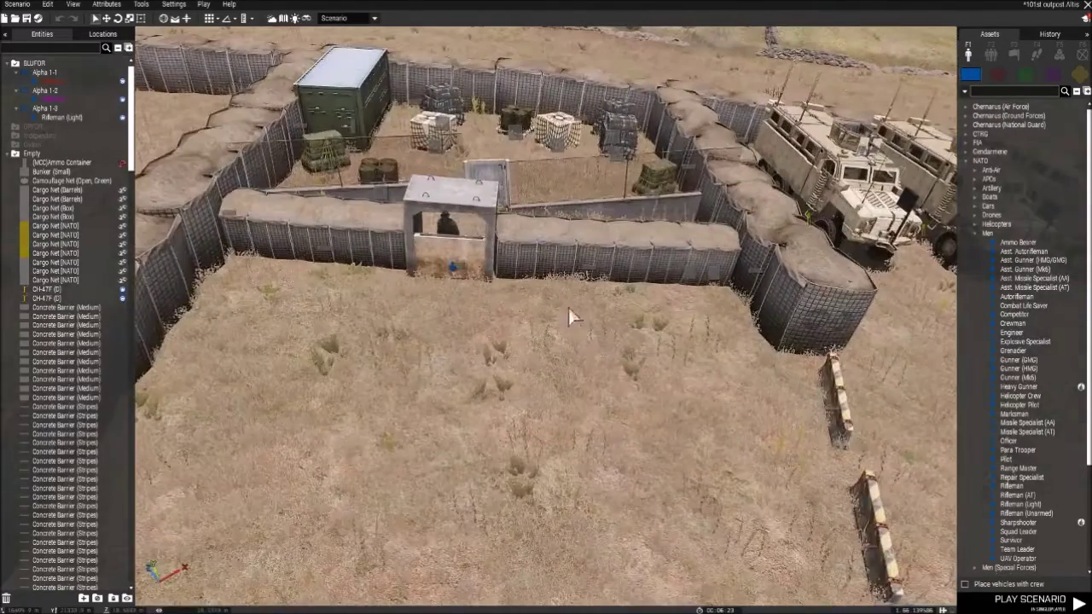
scroll(569, 307, up, 5)
right_drag(582, 326, 629, 330)
scroll(556, 278, up, 4)
scroll(478, 296, down, 4)
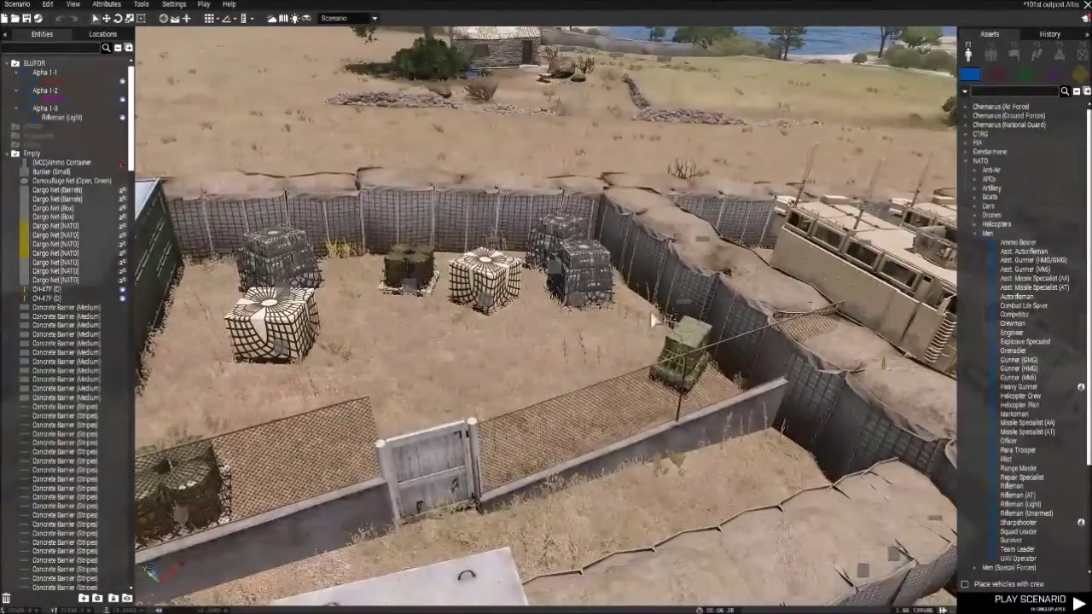
right_drag(465, 340, 415, 263)
scroll(375, 316, up, 3)
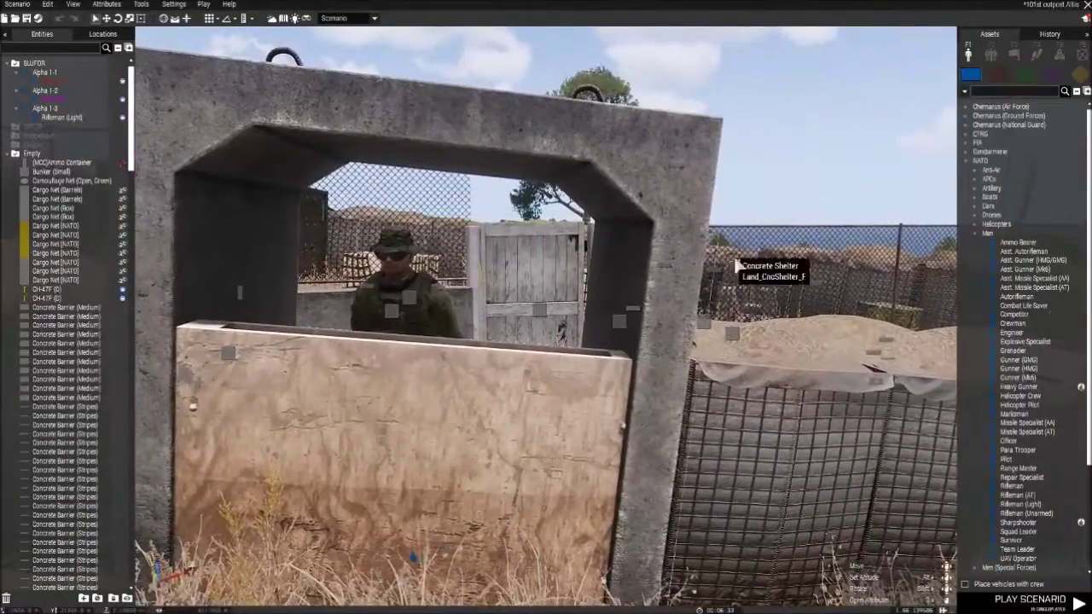
right_drag(541, 298, 541, 329)
scroll(541, 327, down, 5)
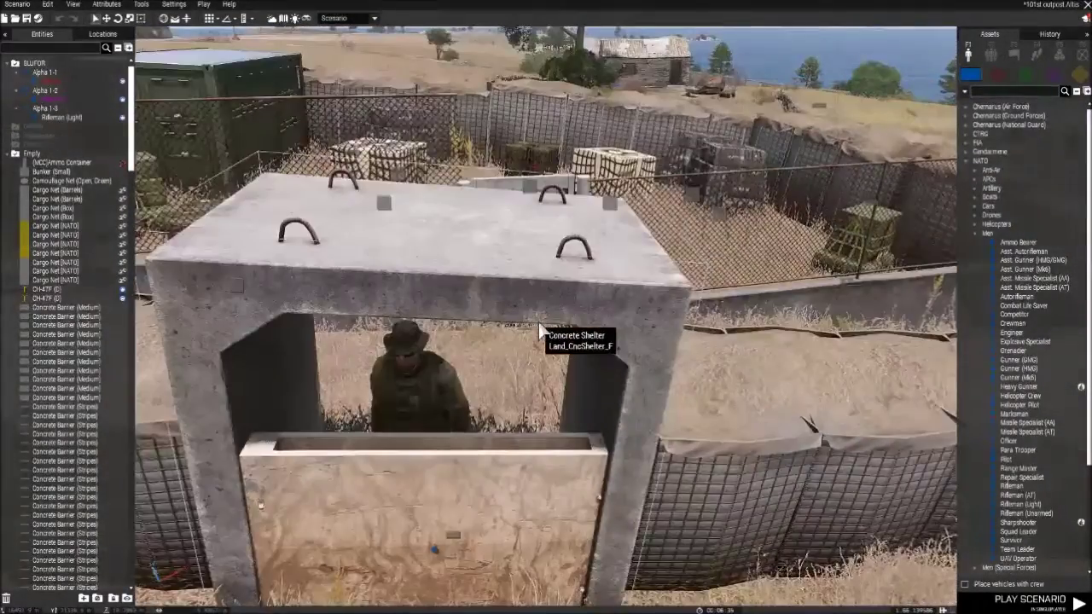
mouse_move(493, 417)
right_down()
mouse_move(494, 434)
mouse_move(493, 412)
right_up()
scroll(494, 434, up, 5)
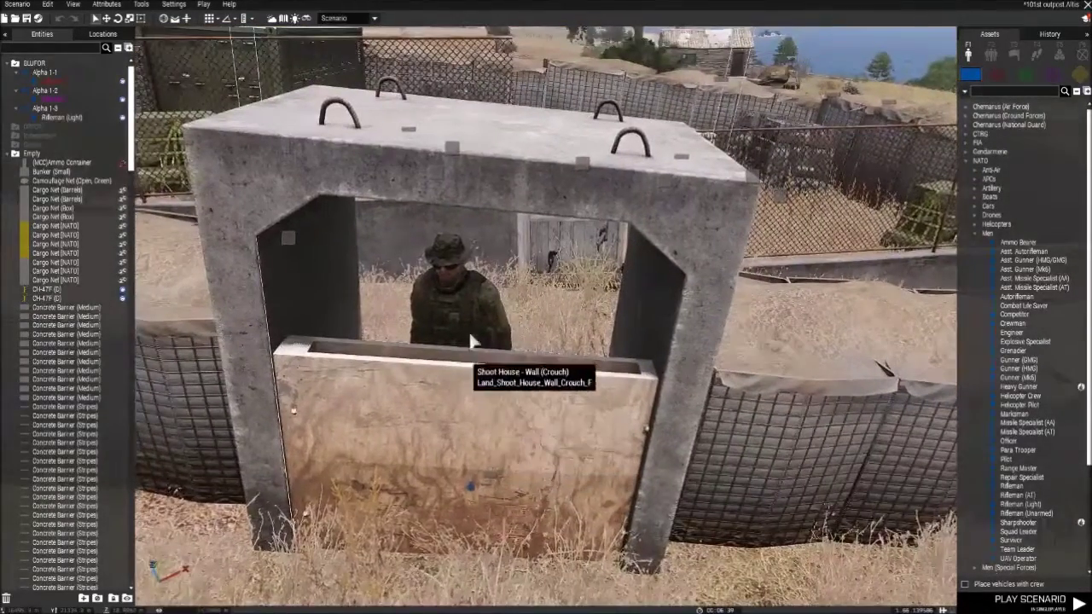
Step: Review the shelter rifleman's Equipment Storage and Disable AI Features attributes and accept the dialog
click(462, 291)
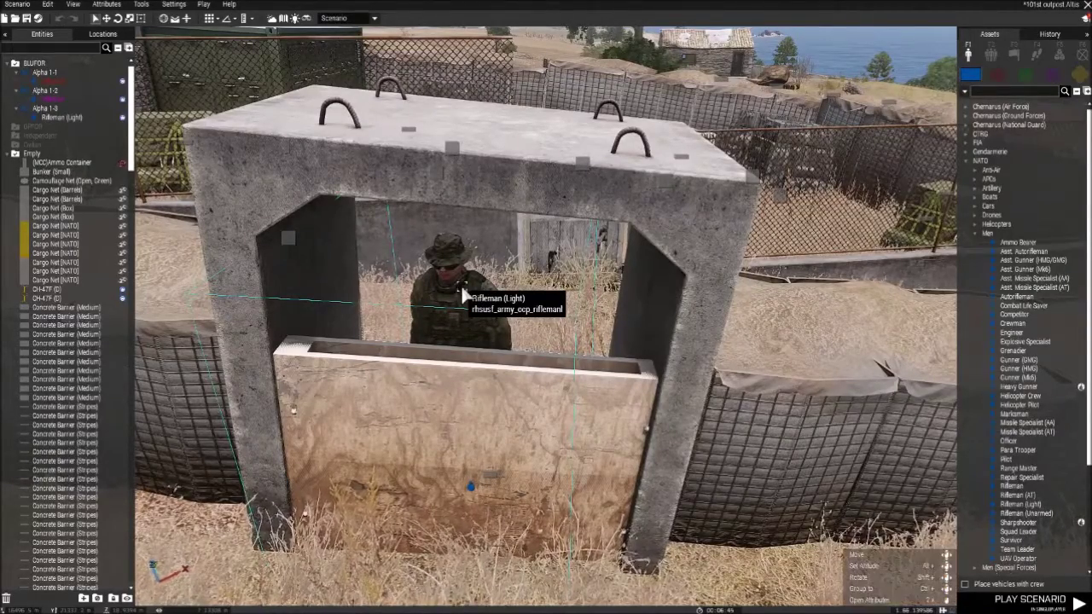
double_click(458, 304)
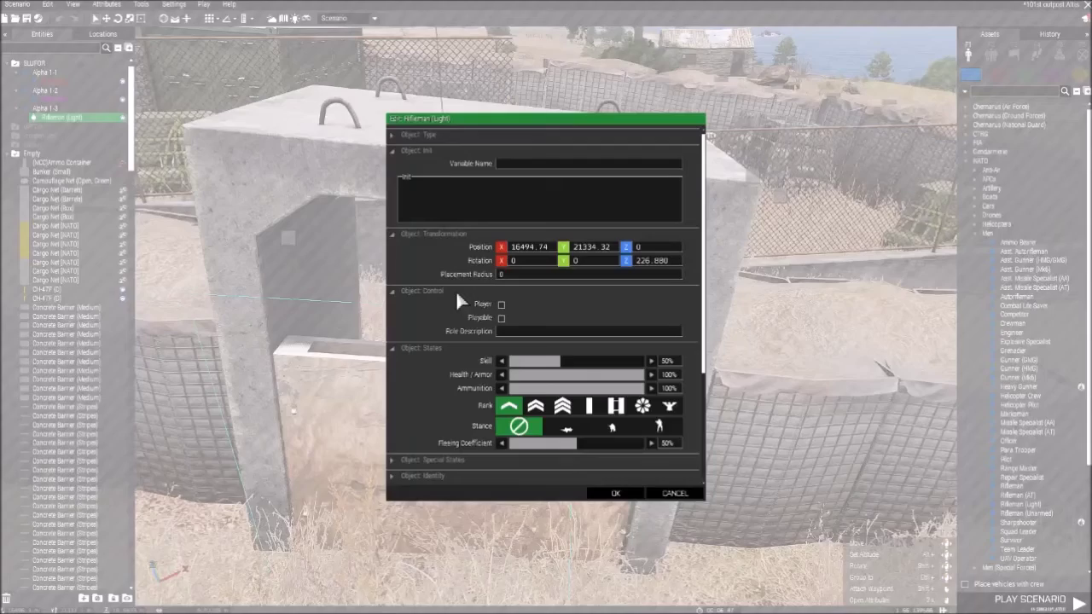
scroll(462, 331, down, 3)
scroll(450, 339, down, 2)
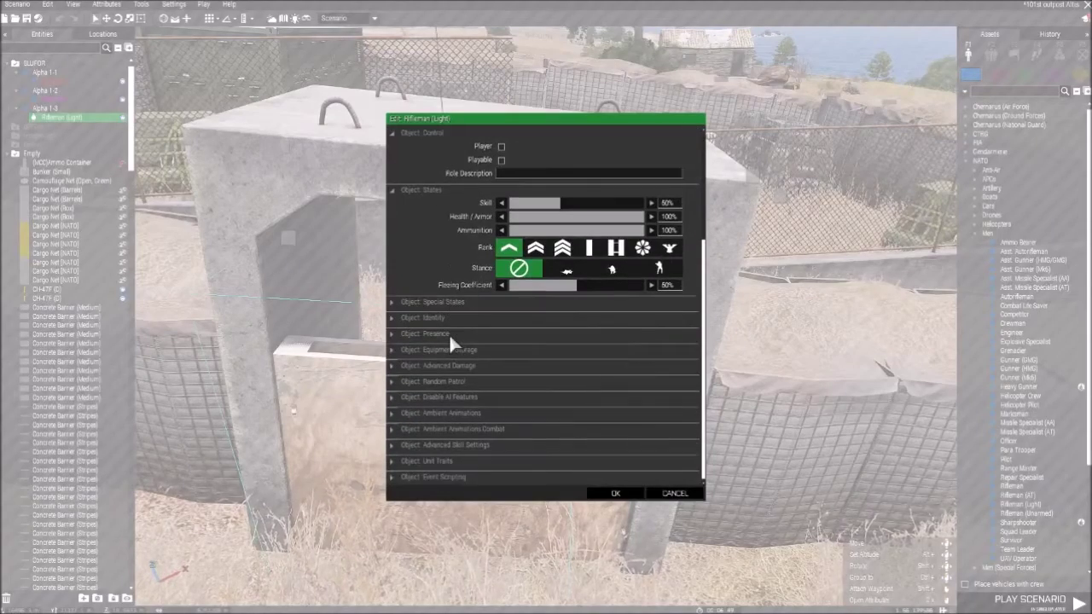
click(393, 350)
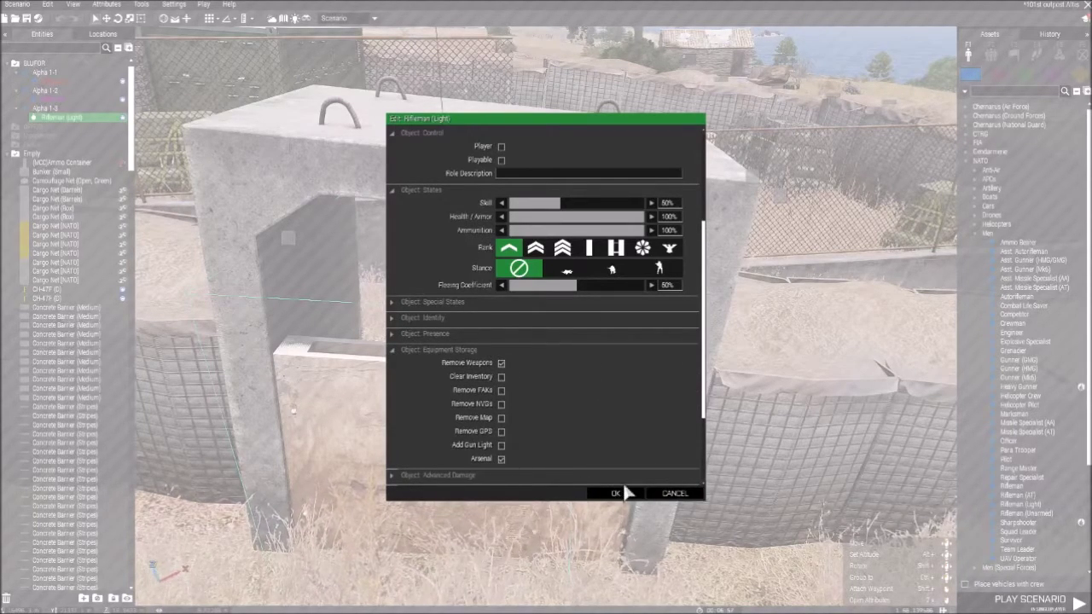
scroll(435, 412, down, 3)
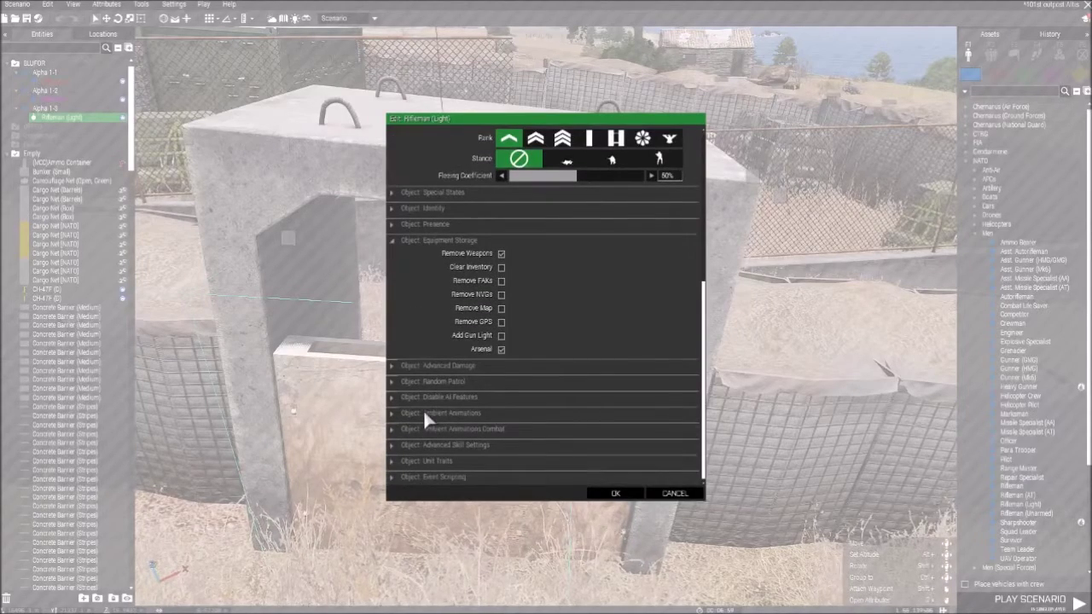
click(393, 397)
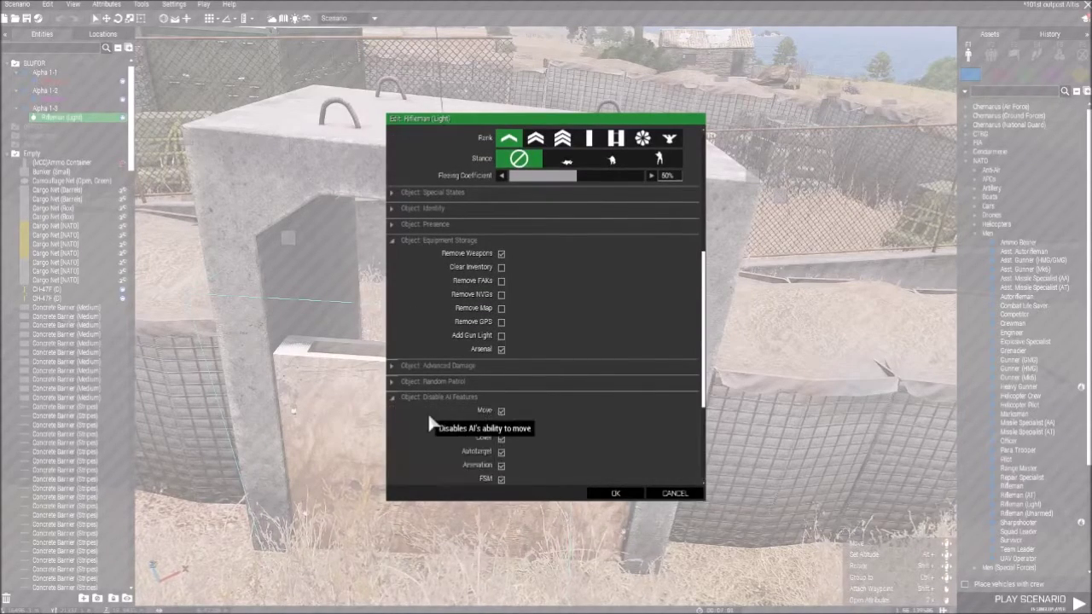
scroll(431, 420, down, 4)
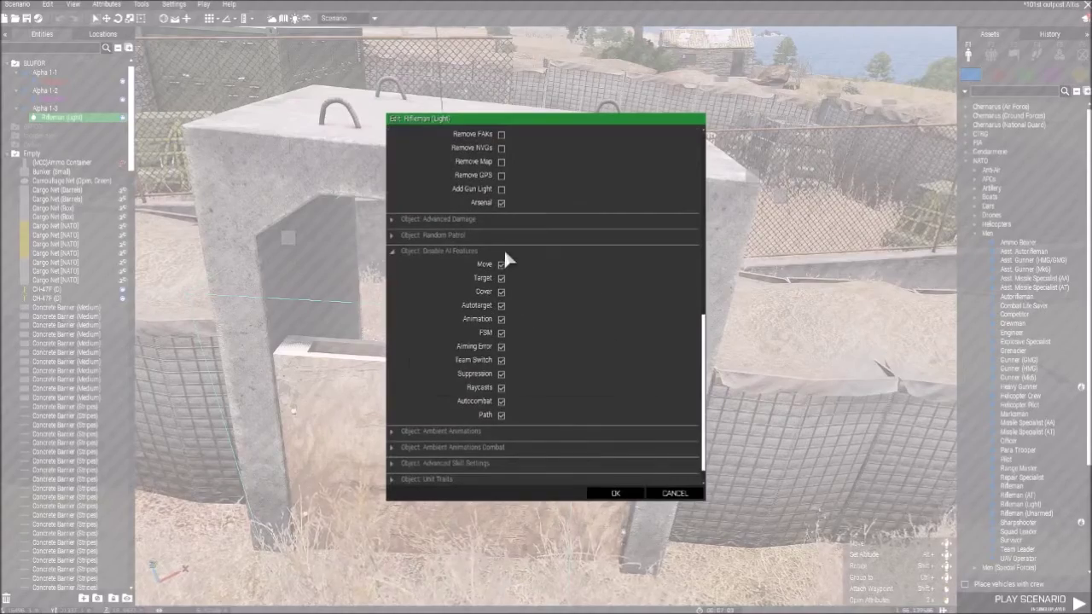
click(620, 495)
Step: Inspect the concrete shelter from other angles and the H-barrier walls and guard towers around it
right_drag(520, 334, 721, 272)
key(s)
key(a)
key(w)
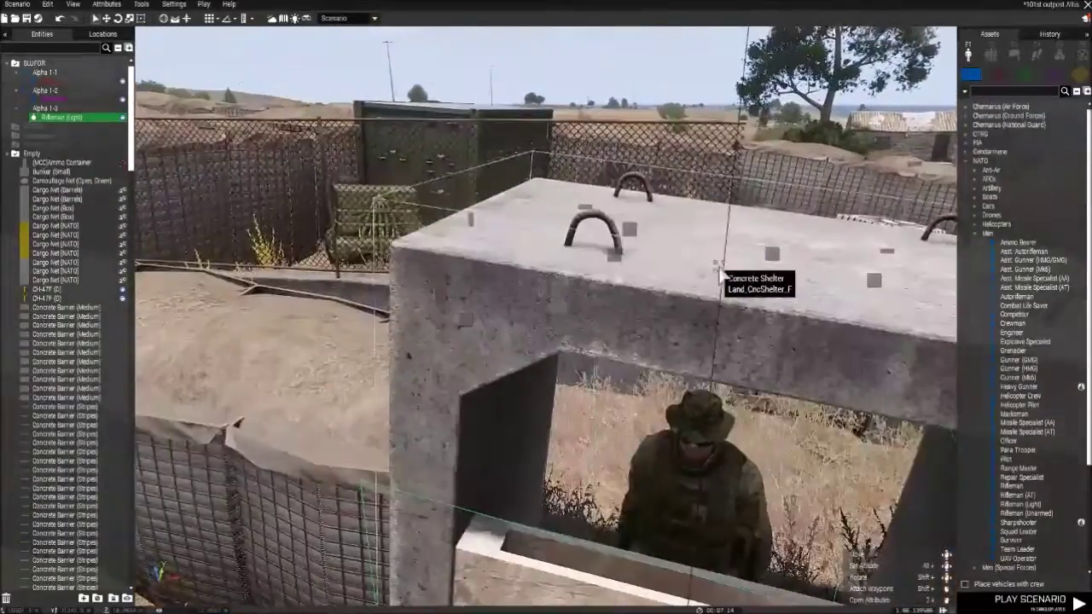
key(s)
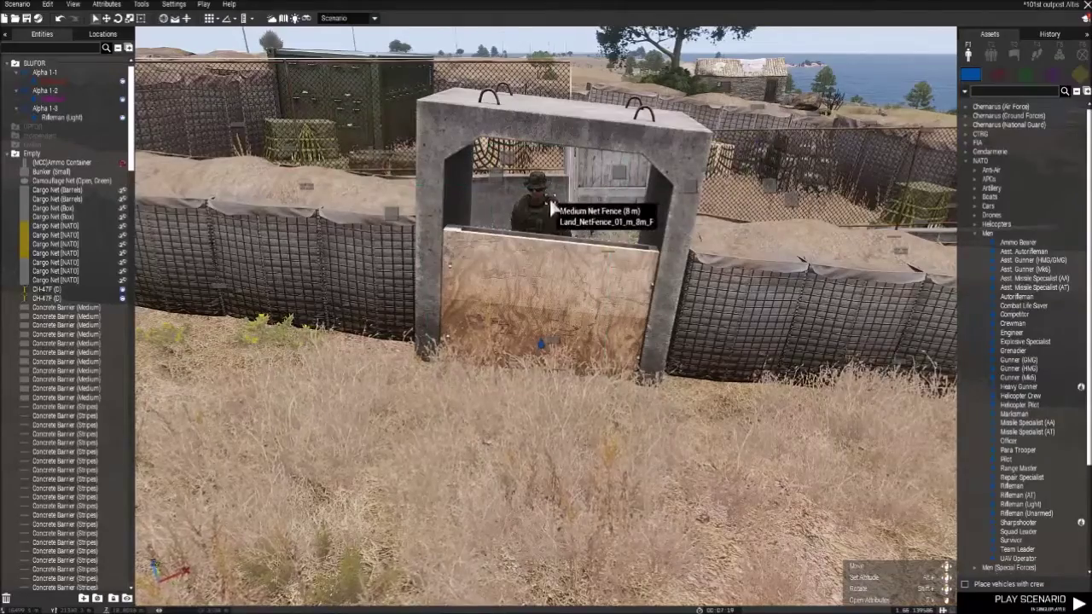
right_drag(401, 388, 679, 394)
key(w)
key(w)
key(q)
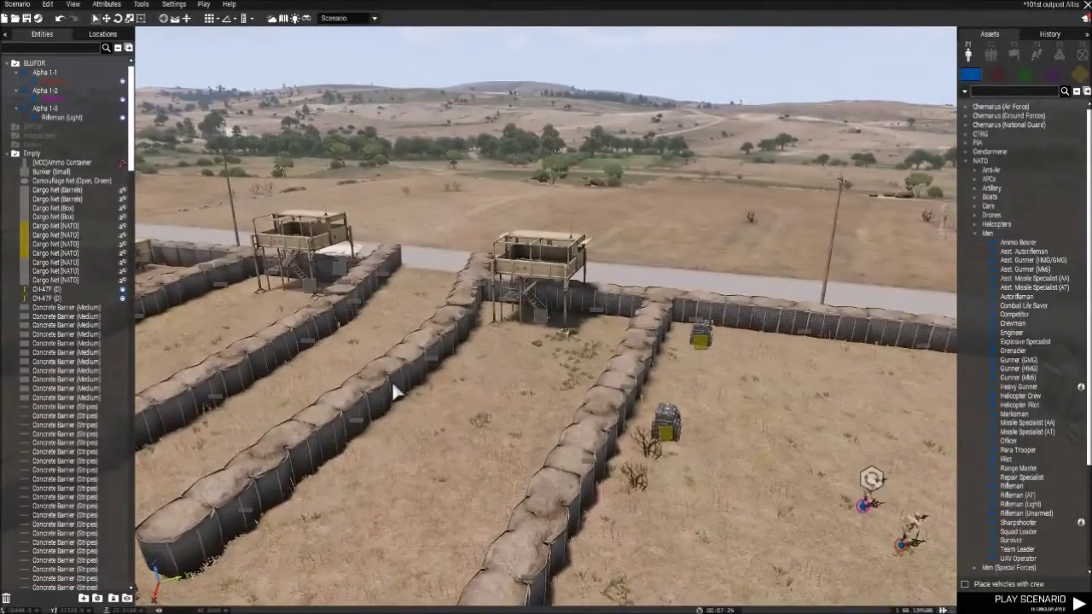
right_drag(545, 344, 715, 337)
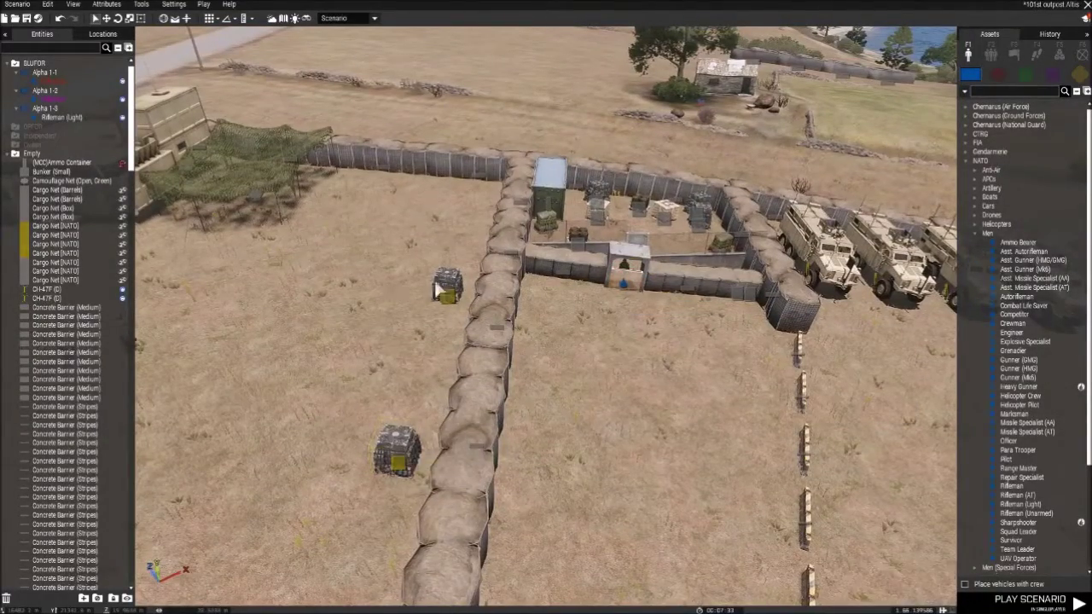
Step: Look over the respawn compound with its cargo nets and the artillery area beyond the H-barrier walls
drag(388, 282, 592, 279)
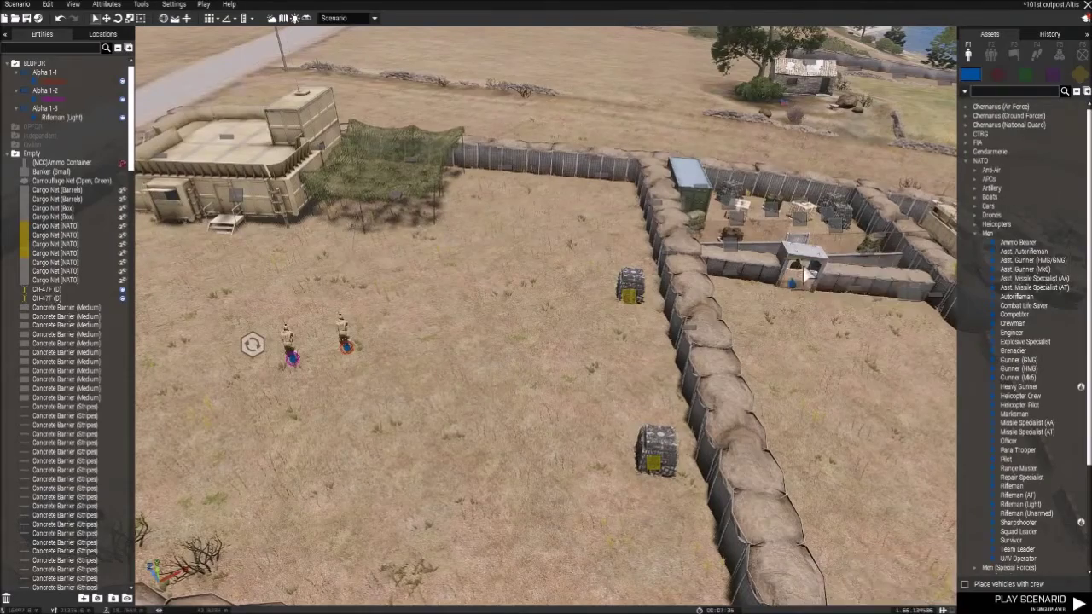
right_drag(535, 323, 722, 346)
key(a)
key(w)
right_drag(624, 261, 34, 342)
key(w)
key(s)
right_drag(392, 289, 734, 304)
key(w)
key(w)
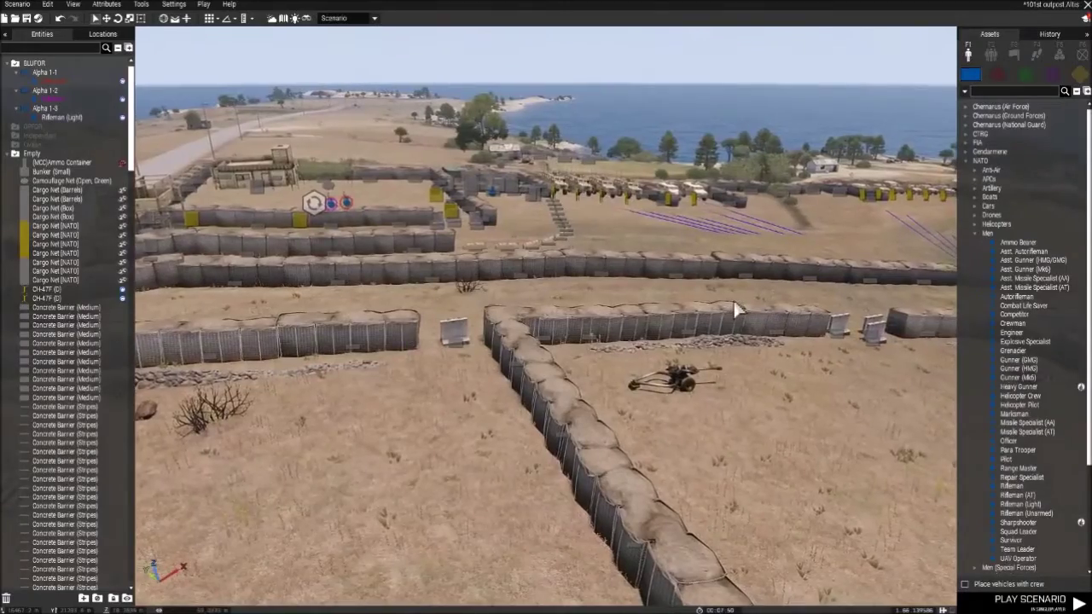
Step: Examine the raised guard towers beside the road and the H-barrier walls around them
key(w)
right_drag(815, 311, 446, 343)
key(w)
key(d)
key(d)
key(w)
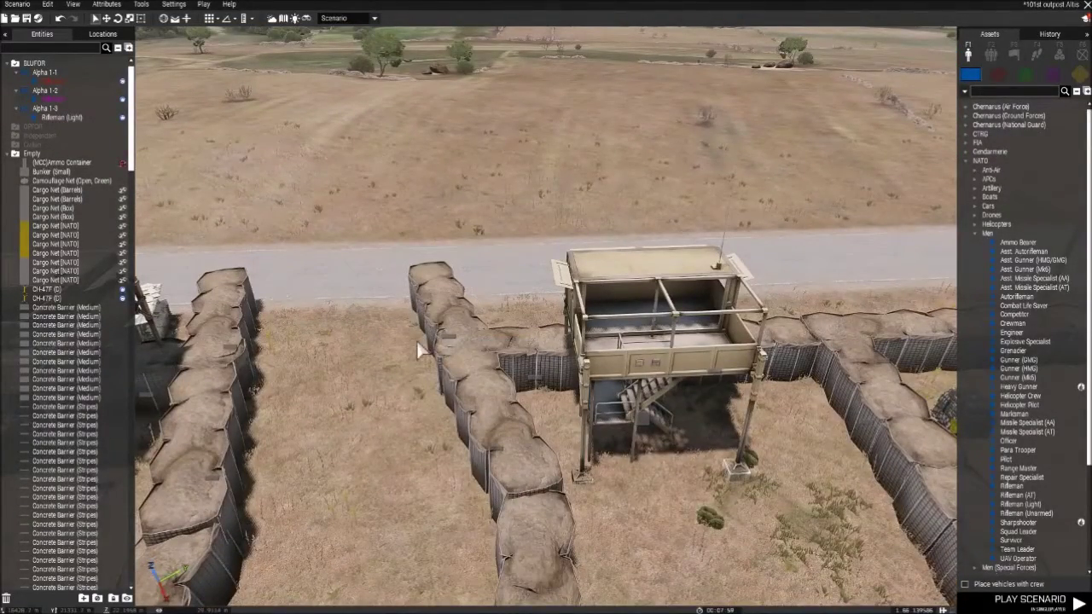
key(d)
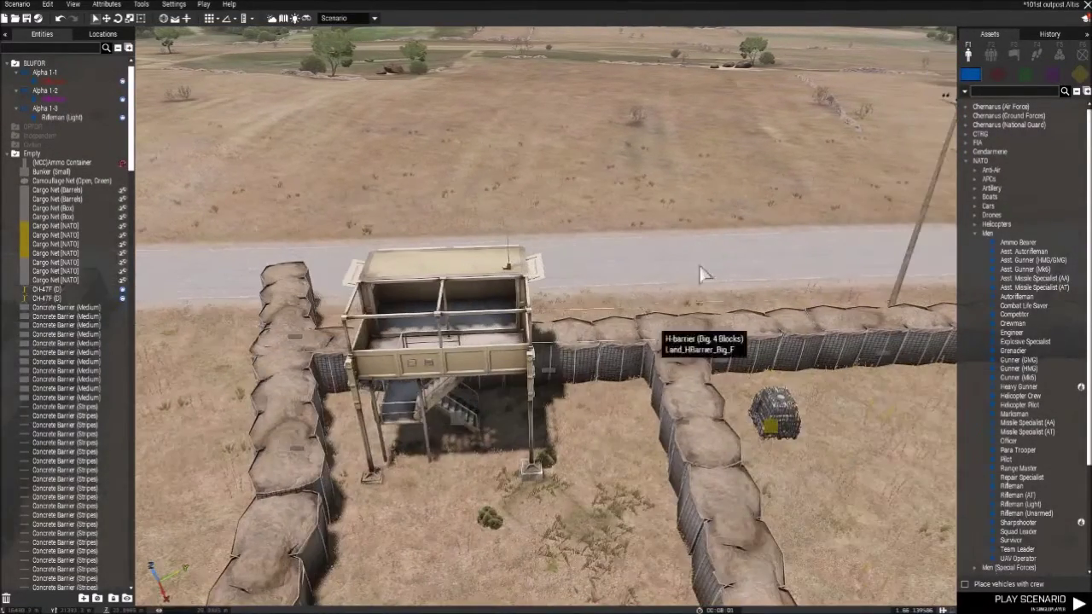
key(a)
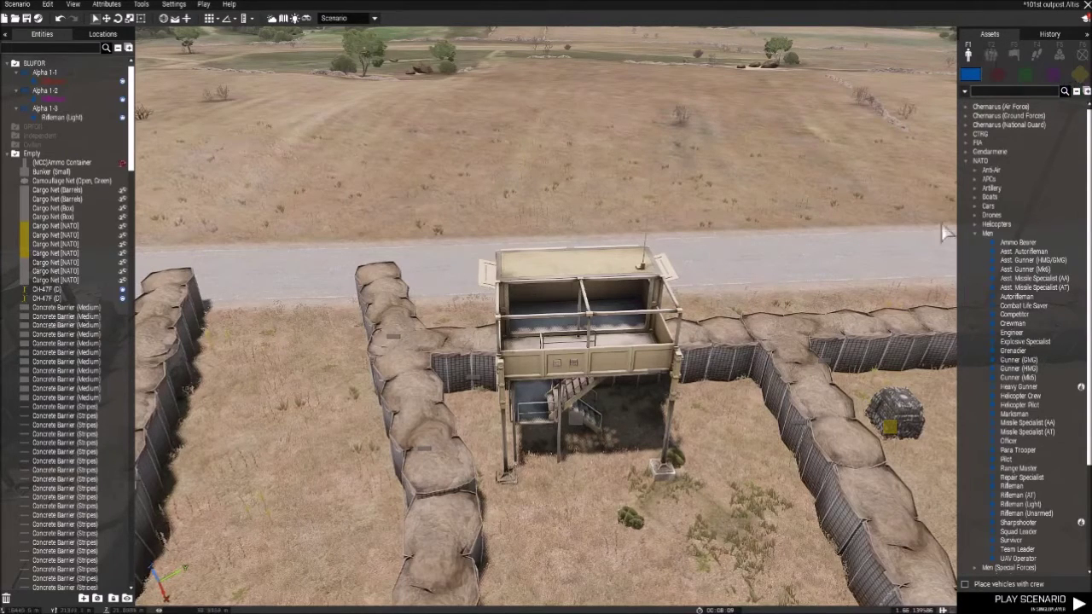
Step: Place a Rifleman from USA (Army - D), Infantry (OEF-CP), on the ground beside the roadside guard tower's front legs
click(970, 162)
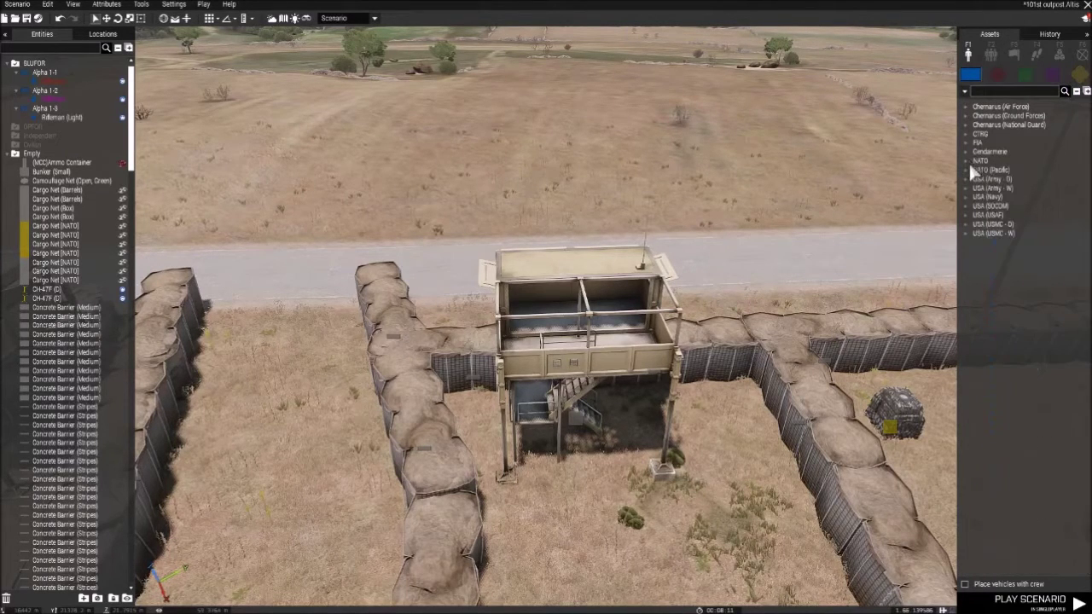
click(968, 180)
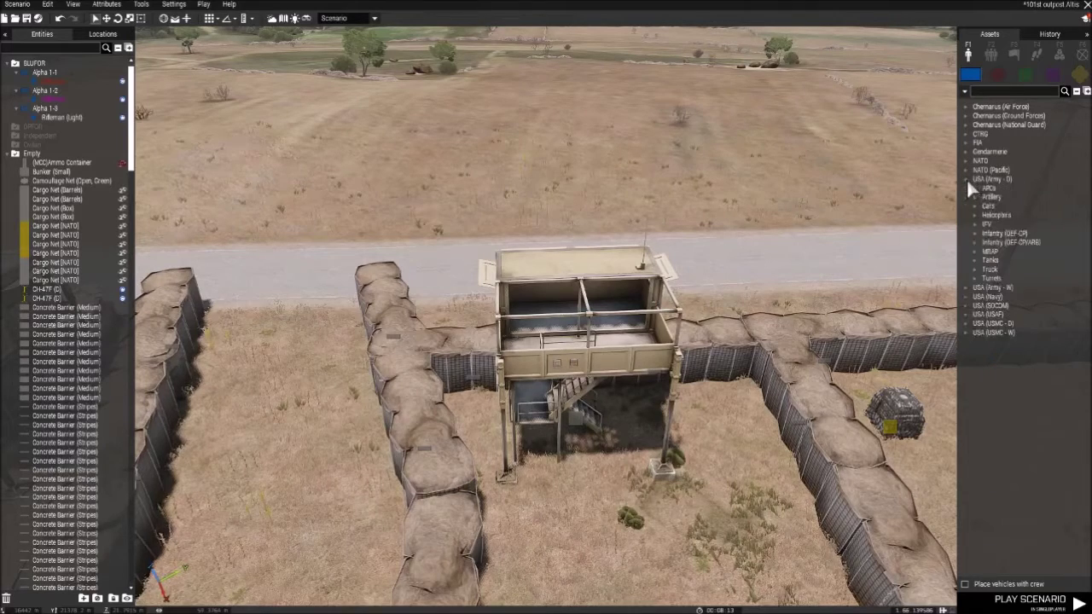
click(977, 233)
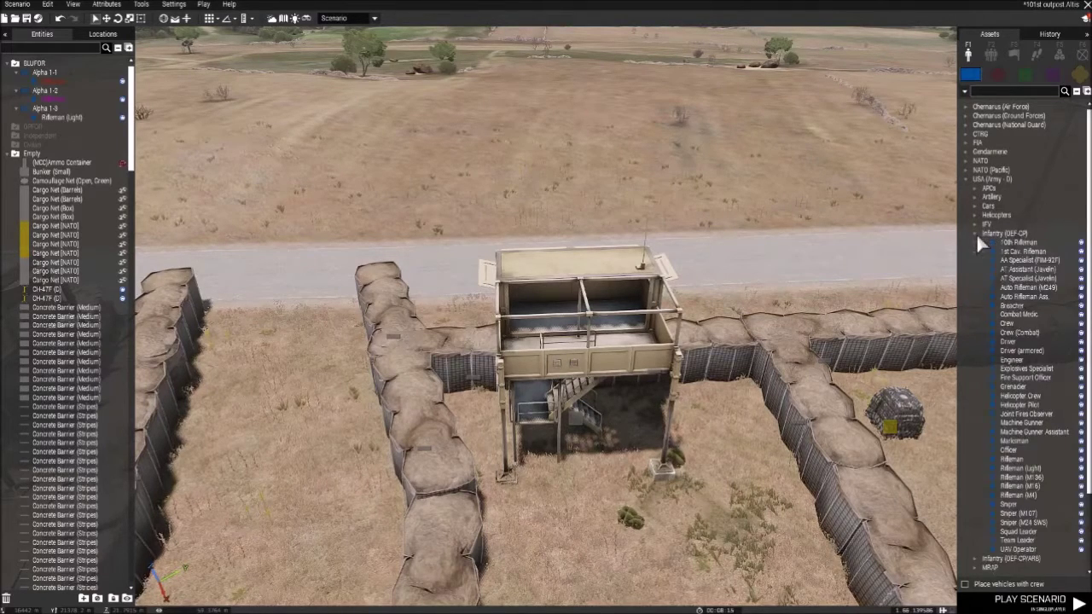
scroll(1033, 282, down, 3)
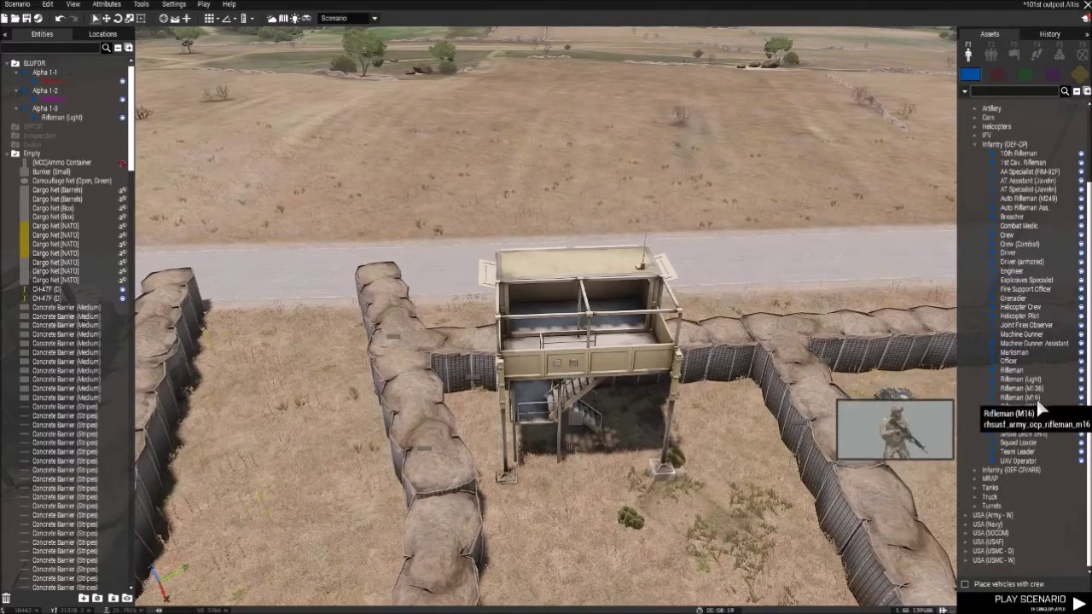
click(1024, 371)
key(d)
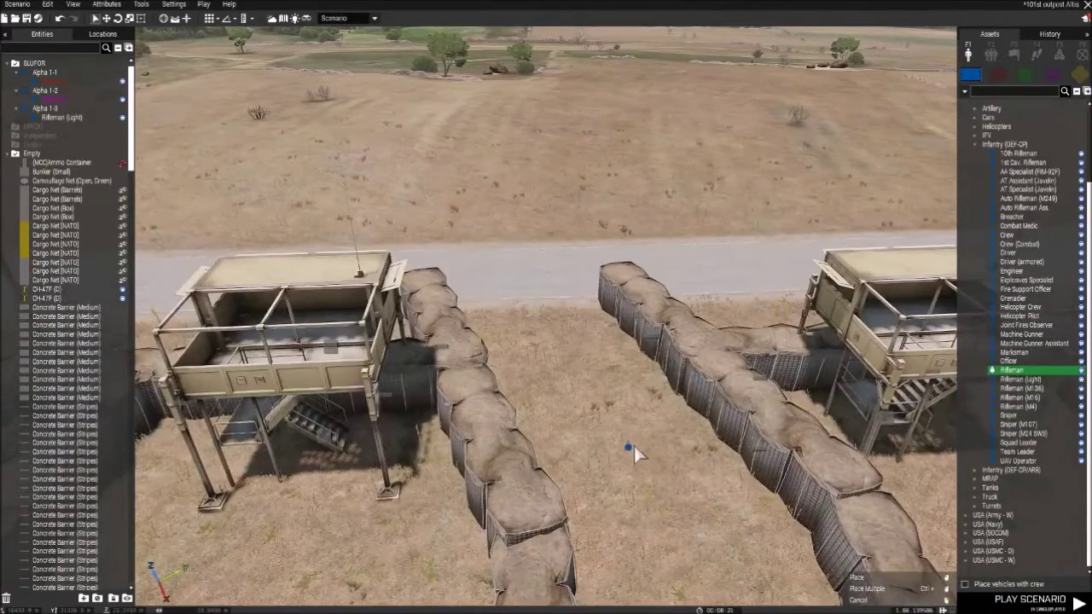
click(635, 445)
drag(635, 445, 401, 516)
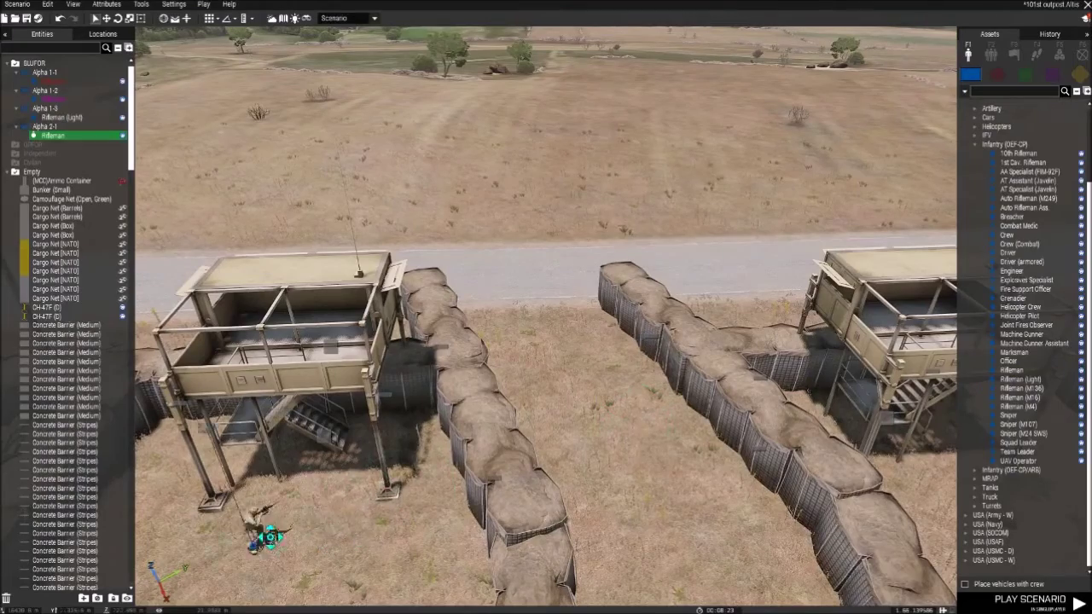
Step: Delete the rifleman standing on the open ground in front of the roadside guard tower
key(a)
drag(62, 540, 546, 471)
key(s)
key(d)
key(w)
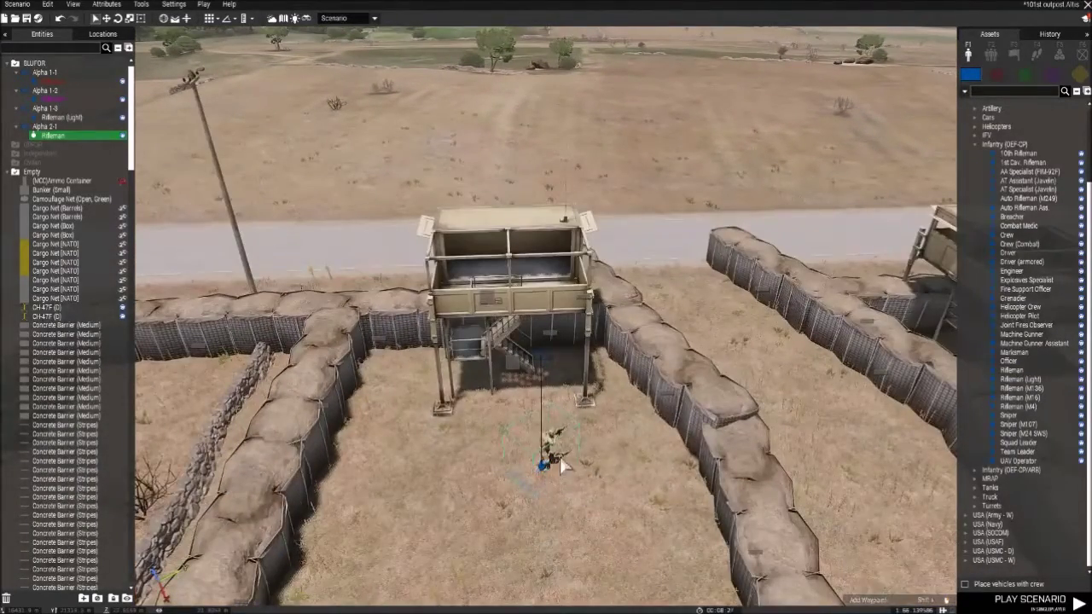
key(Delete)
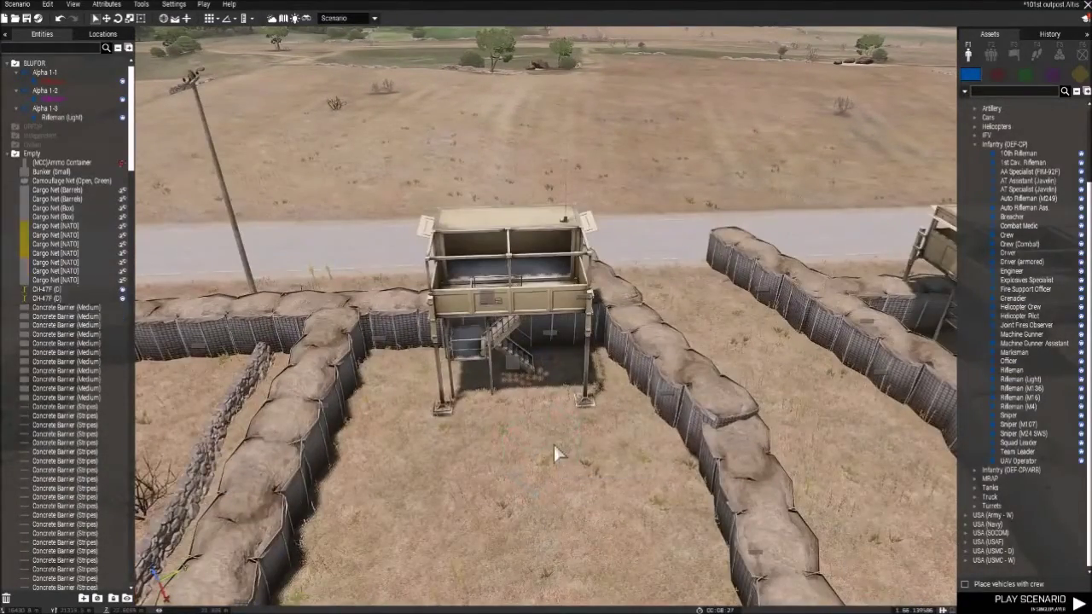
Step: Place a Rifleman from Infantry (OEF-CP) on the raised platform of the roadside Military Cargo Post (Brown)
click(1012, 370)
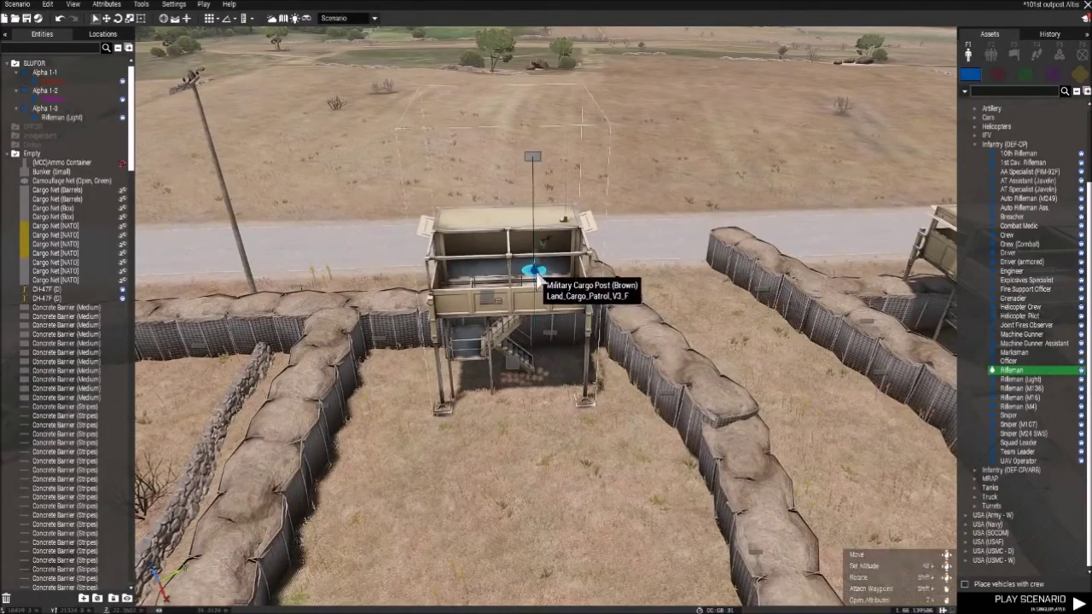
click(535, 275)
key(d)
right_drag(542, 286, 2, 297)
key(s)
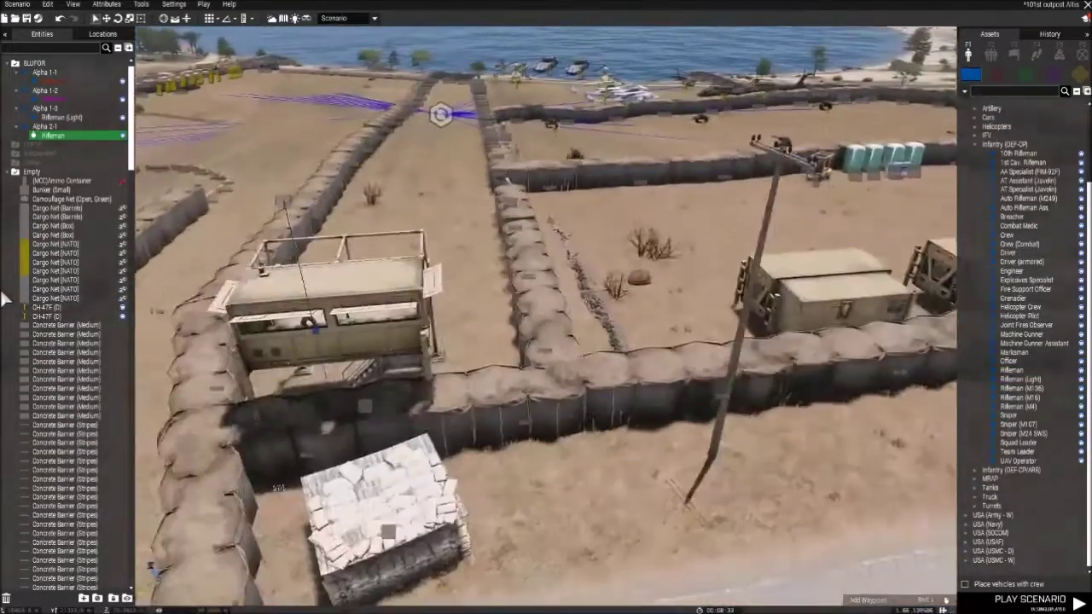
Step: Rotate the rifleman inside the guard tower so that he faces out over the road
key(a)
key(w)
right_drag(256, 339, 265, 316)
key(s)
key(z)
key(w)
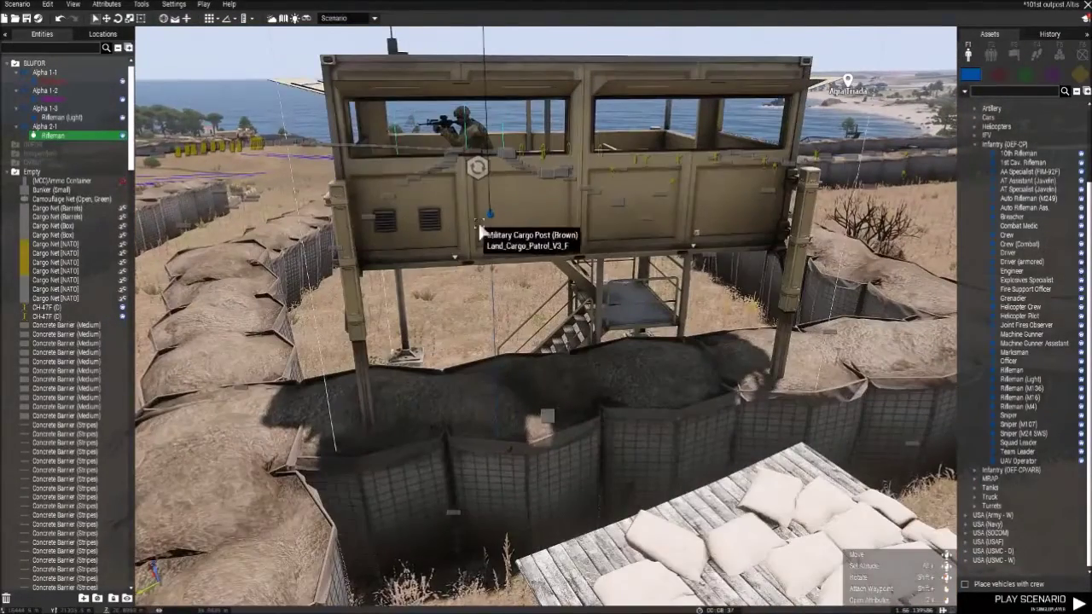
shift+drag(495, 232, 500, 241)
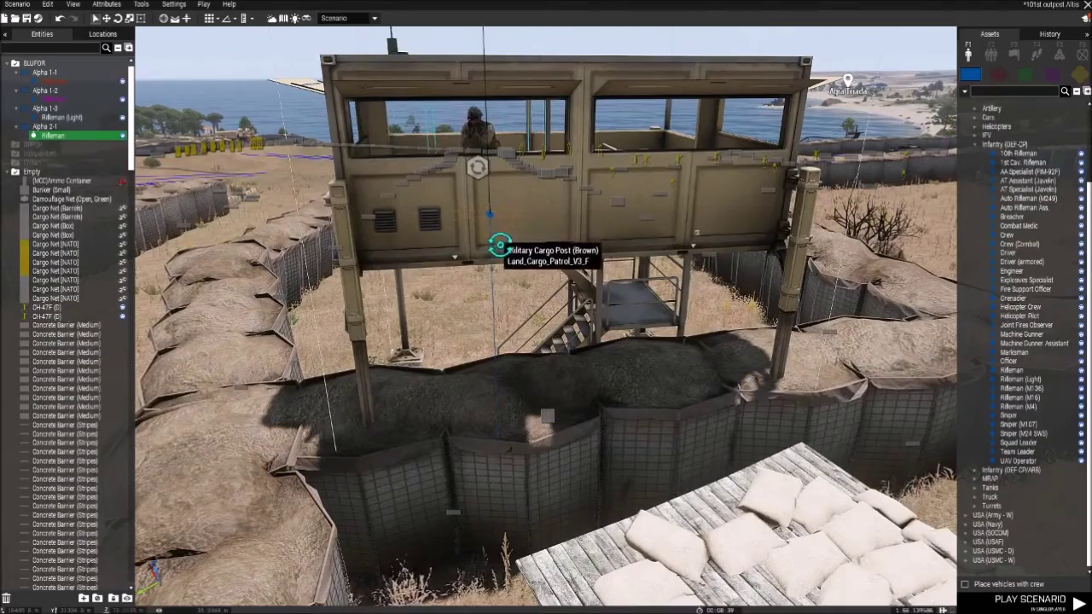
Step: Place a second Rifleman inside the neighbouring guard tower across the entrance lane and turn him towards the road
key(a)
mouse_move(429, 288)
right_down()
mouse_move(382, 289)
mouse_move(410, 290)
right_up()
key(d)
key(w)
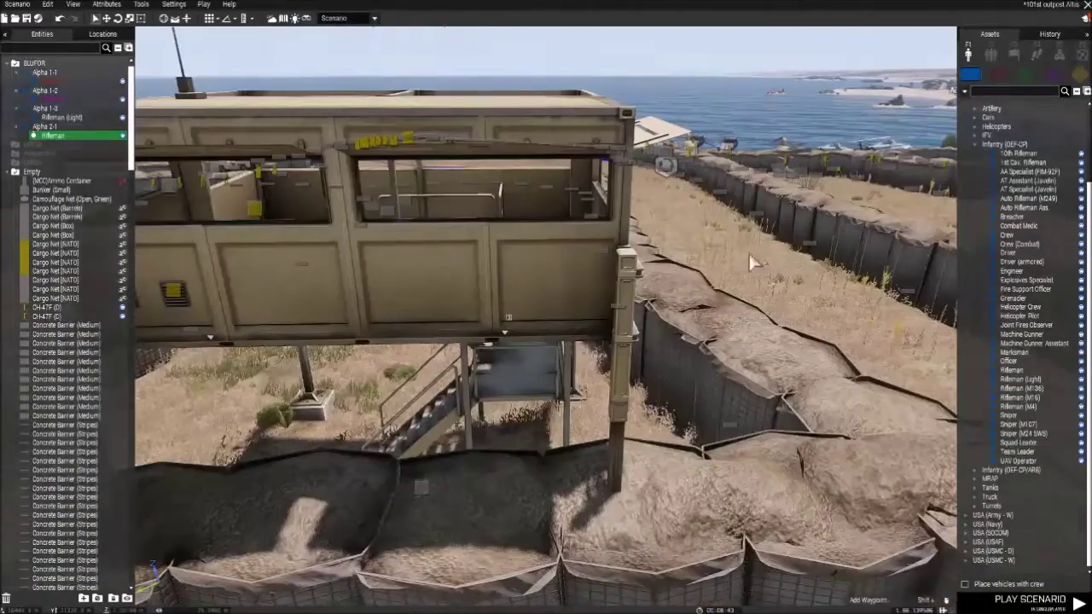
click(1012, 370)
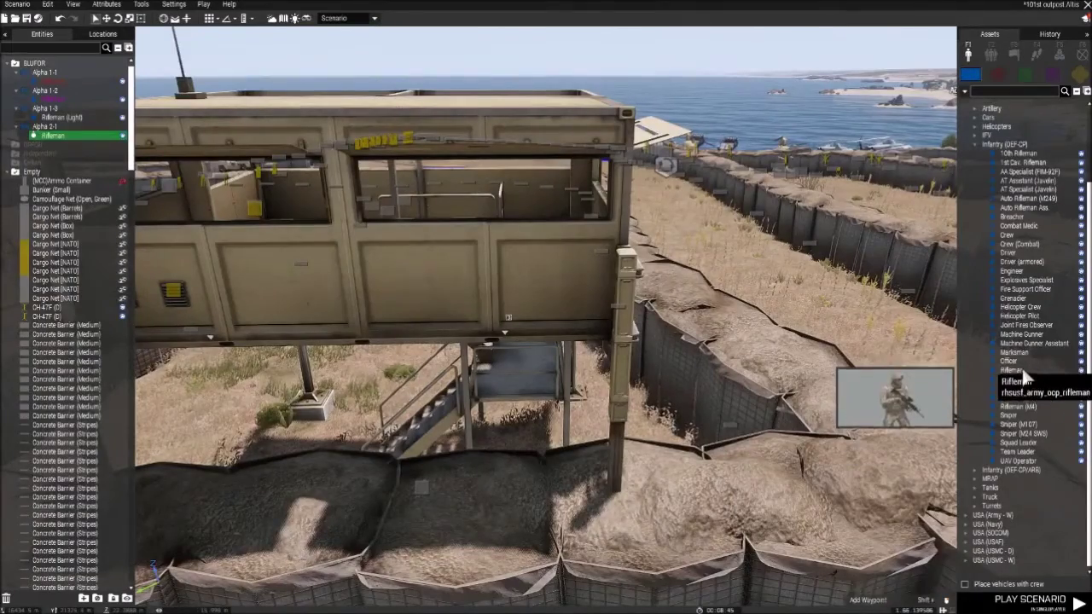
key(q)
key(w)
right_drag(646, 286, 242, 373)
click(291, 251)
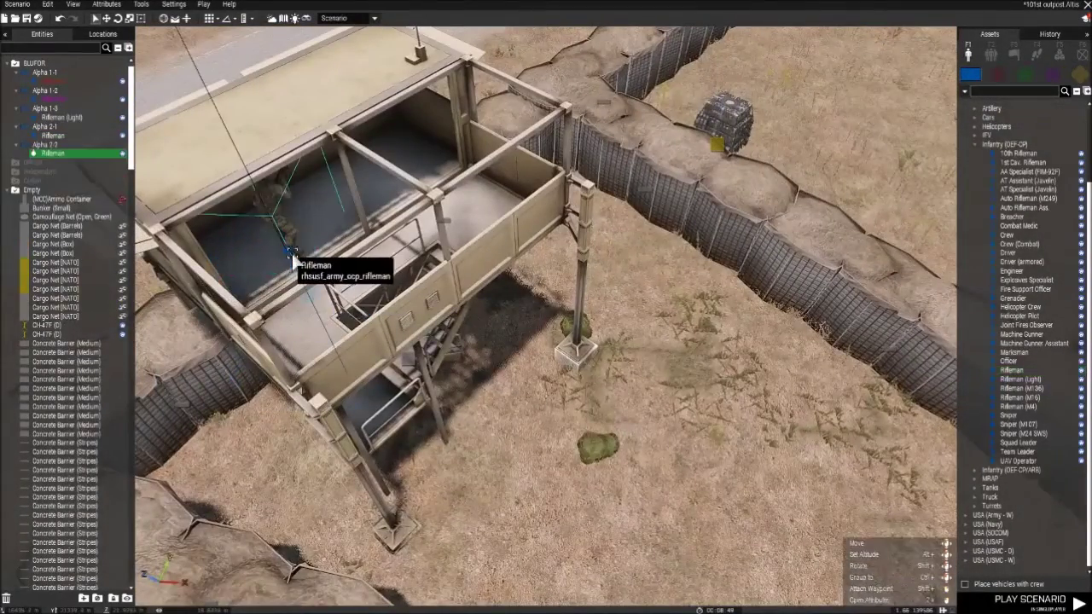
shift+drag(292, 239, 161, 178)
right_drag(546, 256, 393, 304)
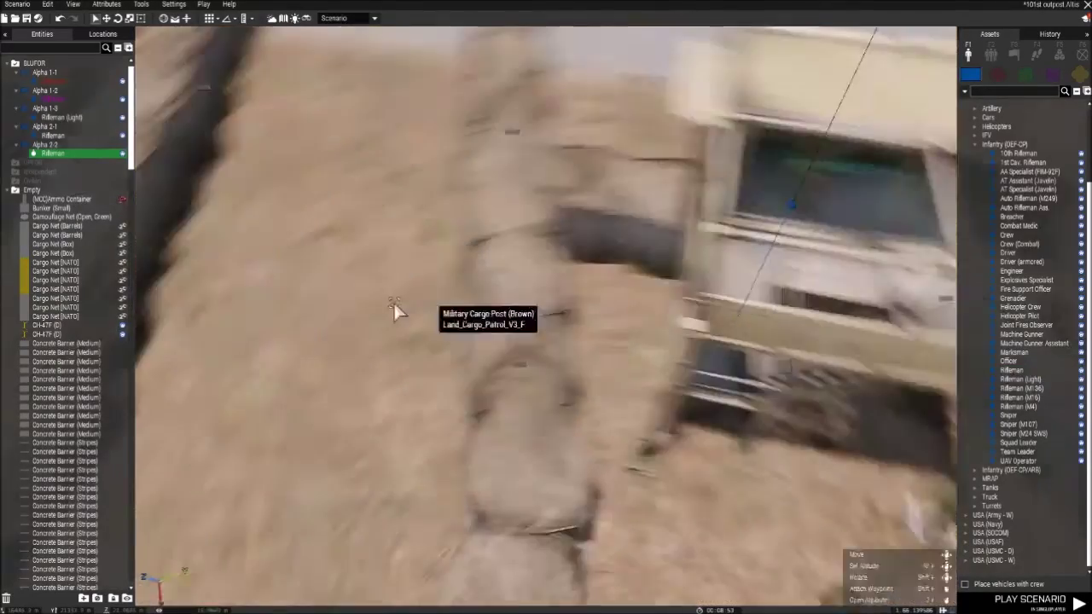
Step: Place a Rifleman (Light) inside the small sandbag bunker beside the road, behind its front sandbag wall
right_drag(658, 481, 323, 242)
scroll(323, 242, up, 3)
key(w)
key(a)
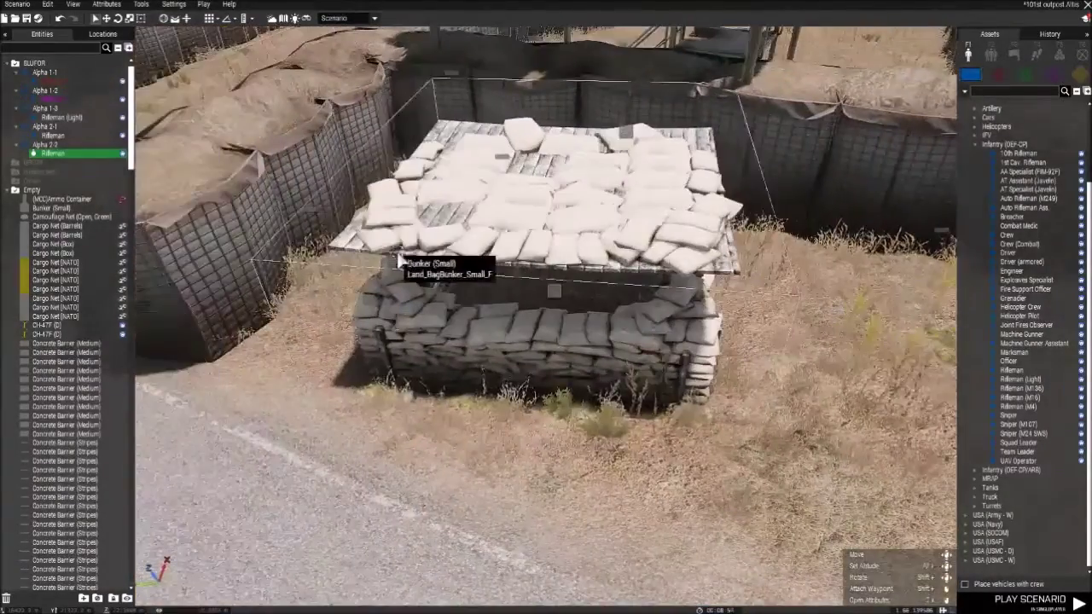
scroll(529, 224, up, 3)
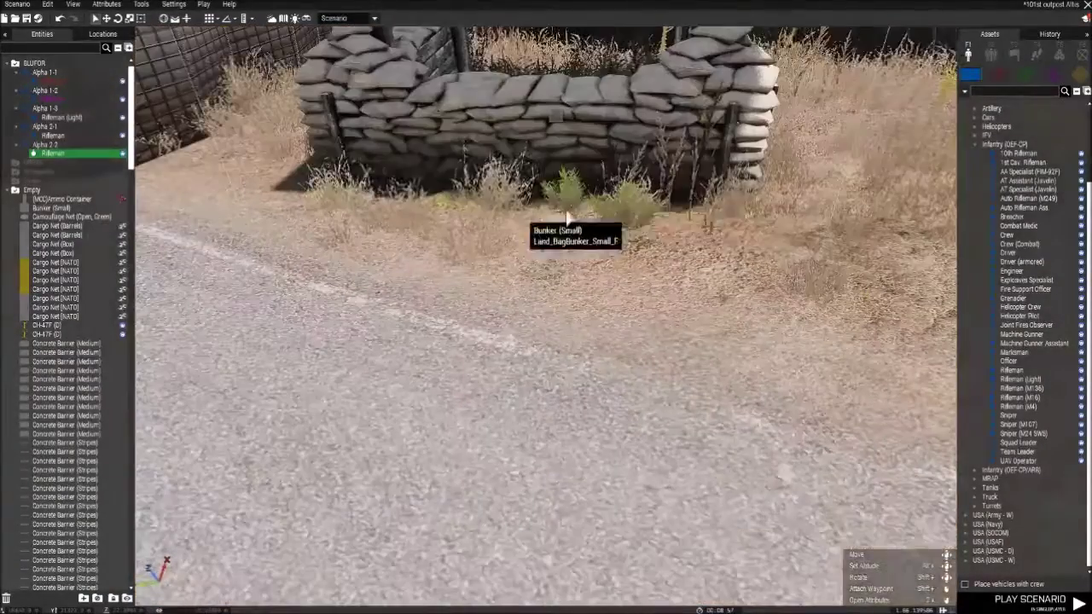
click(1020, 379)
scroll(683, 272, down, 5)
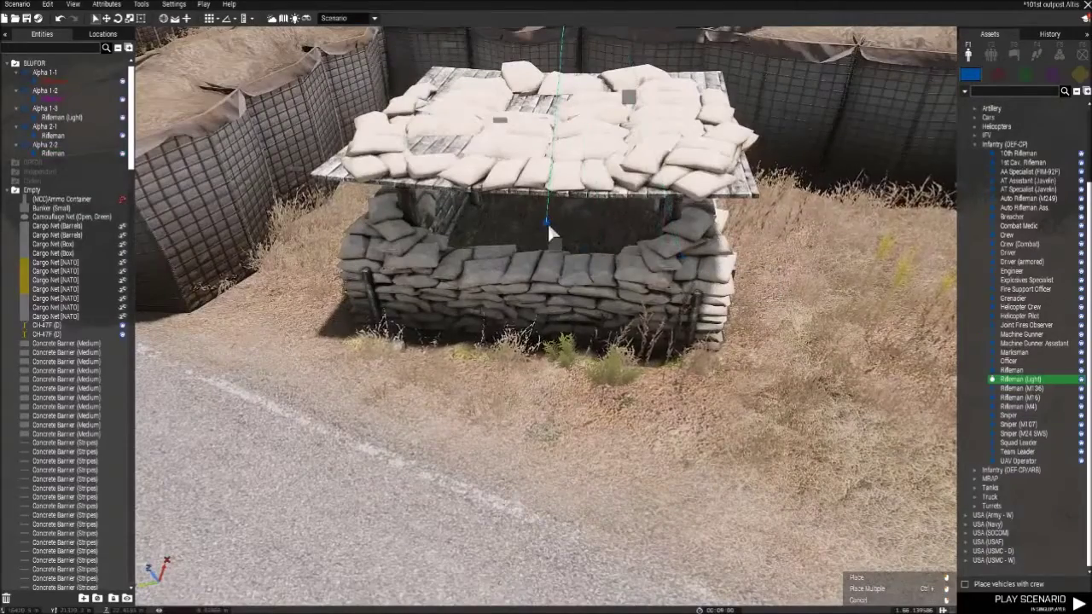
click(547, 224)
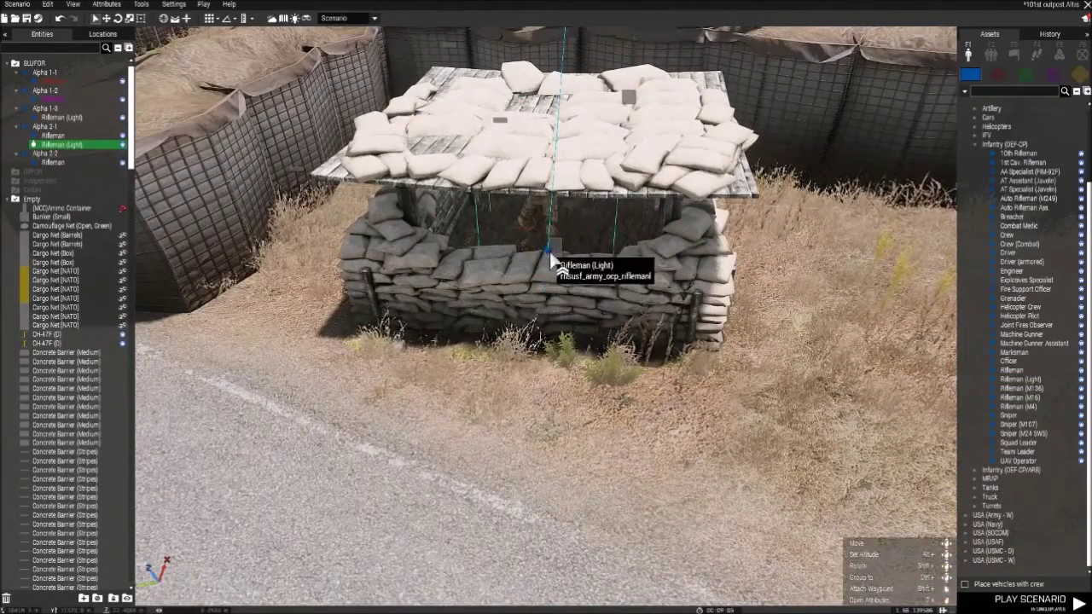
scroll(621, 265, up, 3)
scroll(621, 265, down, 5)
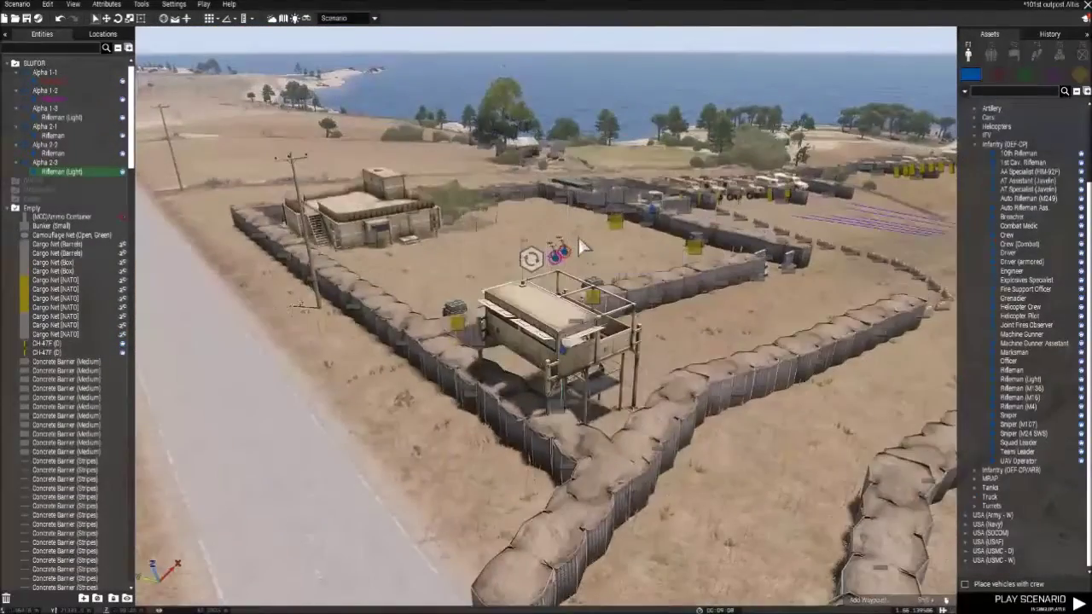
Step: Place a Marksman at the parapet of the Military Cargo HQ (Brown) that stands beside the camouflage net
key(w)
key(a)
right_drag(586, 247, 813, 288)
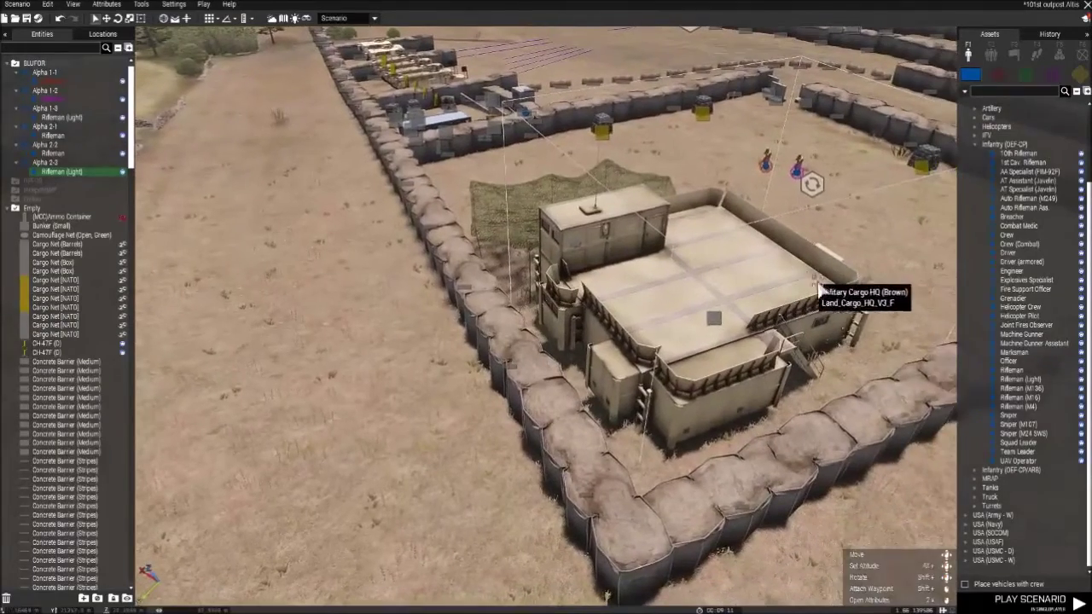
click(1017, 355)
click(689, 376)
Step: Place another Marksman at the parapet corner of the second Military Cargo HQ (Brown), near the portable toilets
right_drag(694, 378, 640, 376)
key(d)
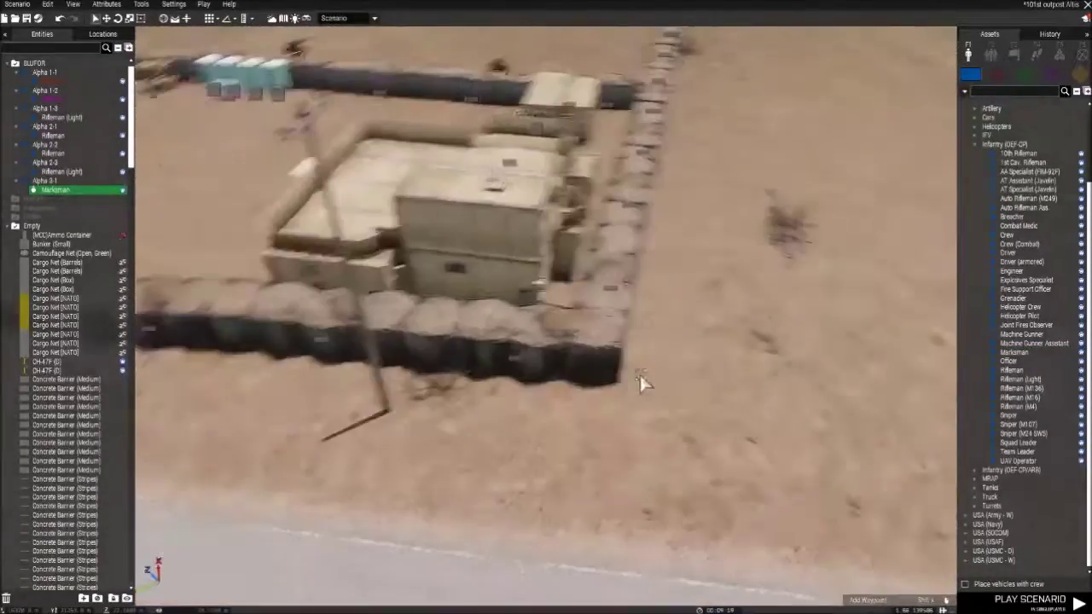
key(w)
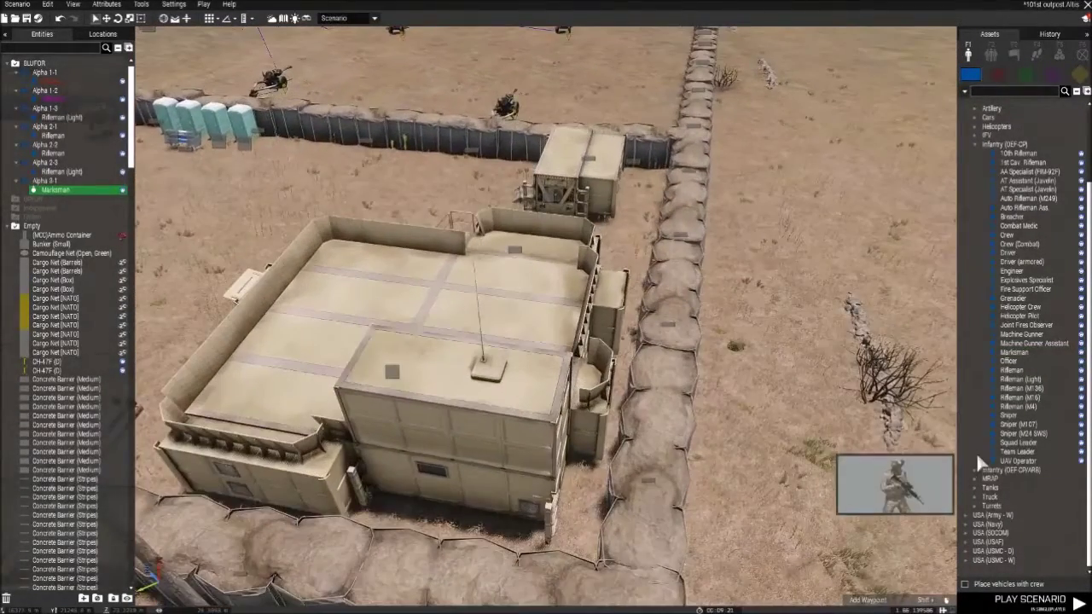
click(1016, 353)
right_drag(700, 367, 635, 359)
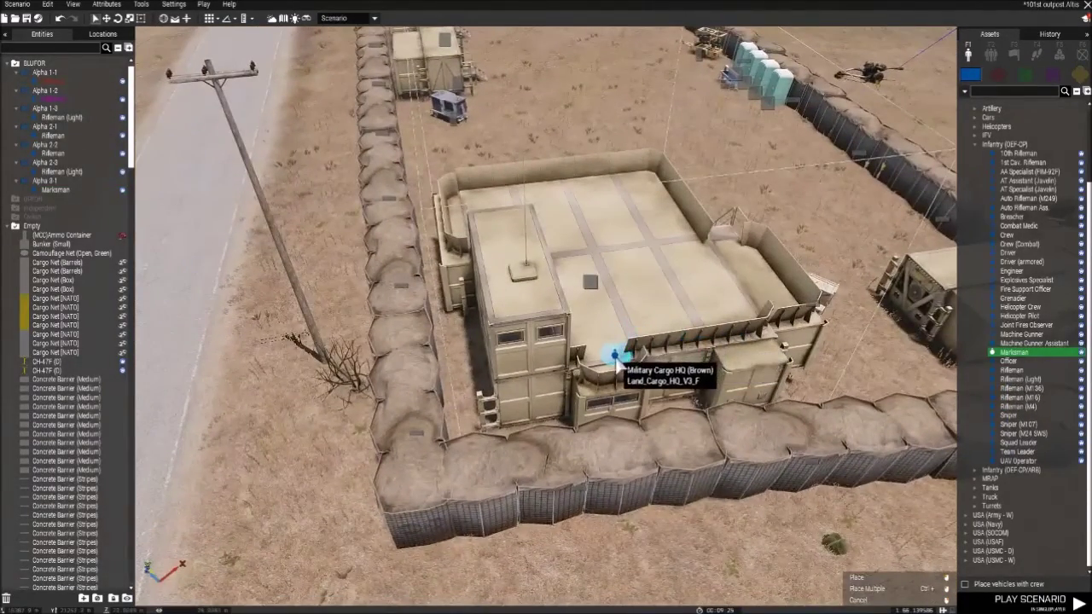
click(611, 362)
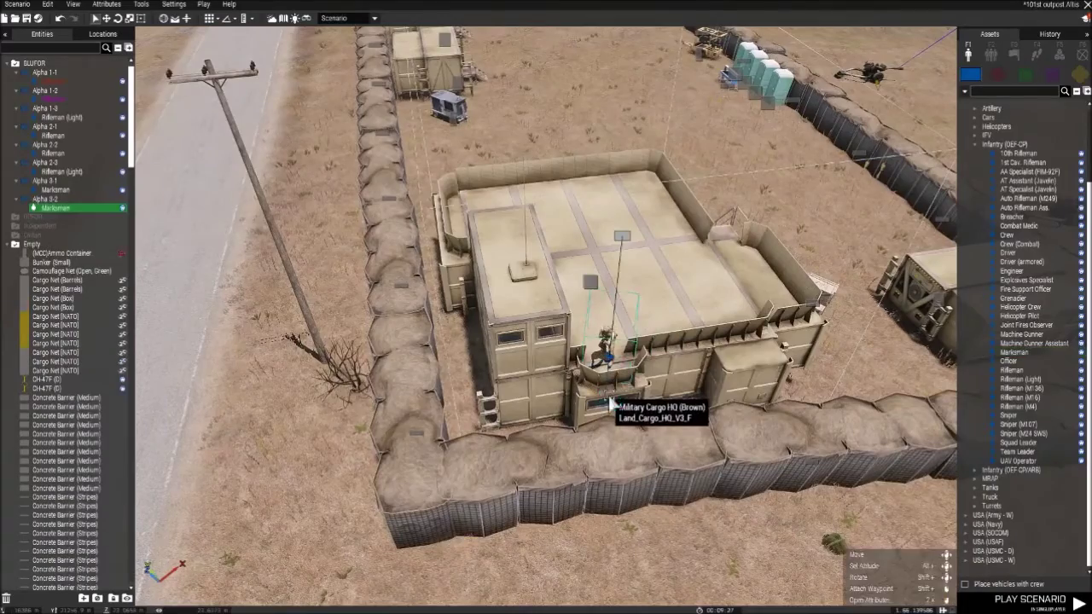
Step: Place a Rifleman beside the medium concrete barrier in the H-barrier wall opening near the artillery
scroll(597, 350, up, 5)
key(a)
right_drag(584, 306, 628, 379)
key(a)
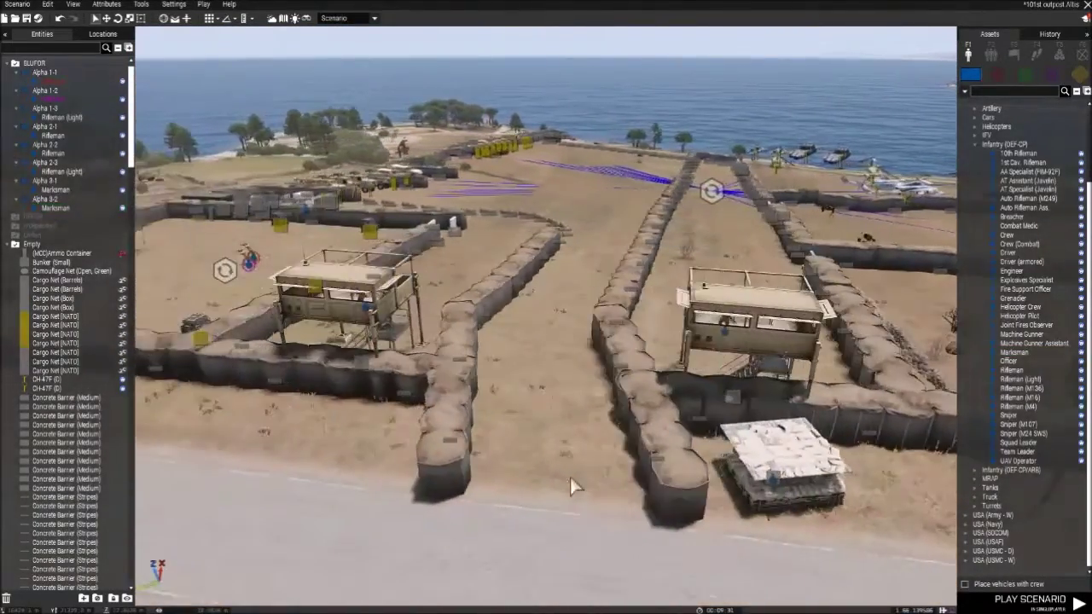
right_drag(571, 487, 427, 493)
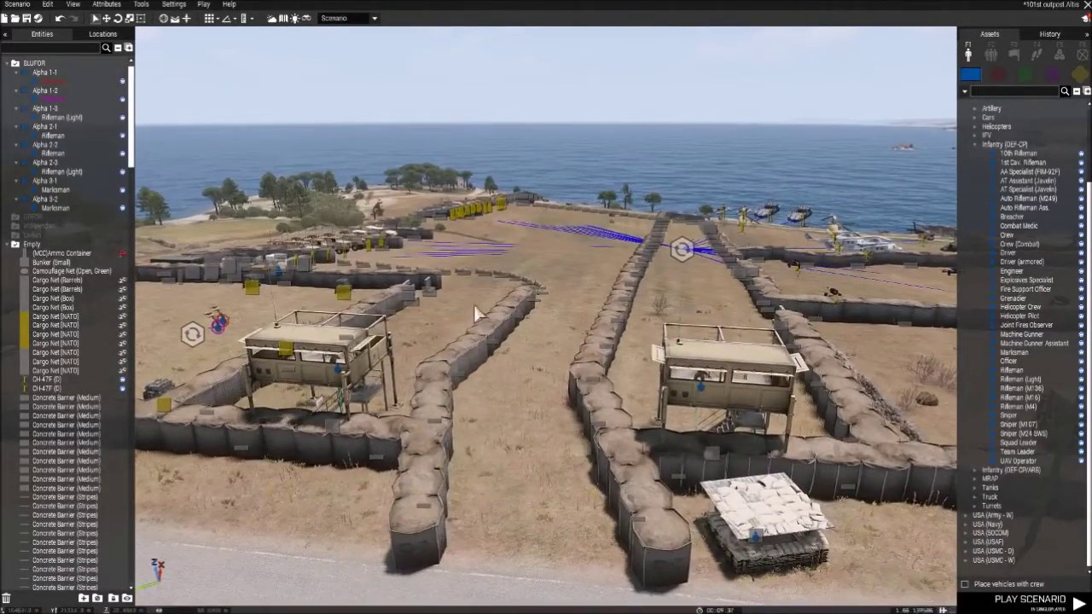
key(w)
right_drag(514, 352, 94, 415)
key(d)
right_drag(441, 365, 376, 370)
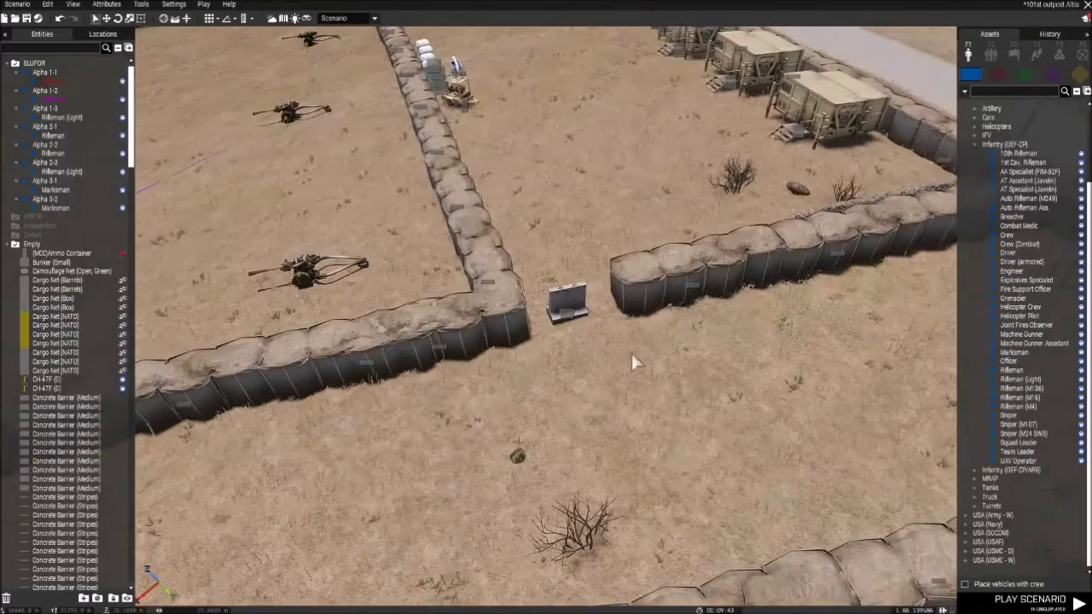
click(1013, 370)
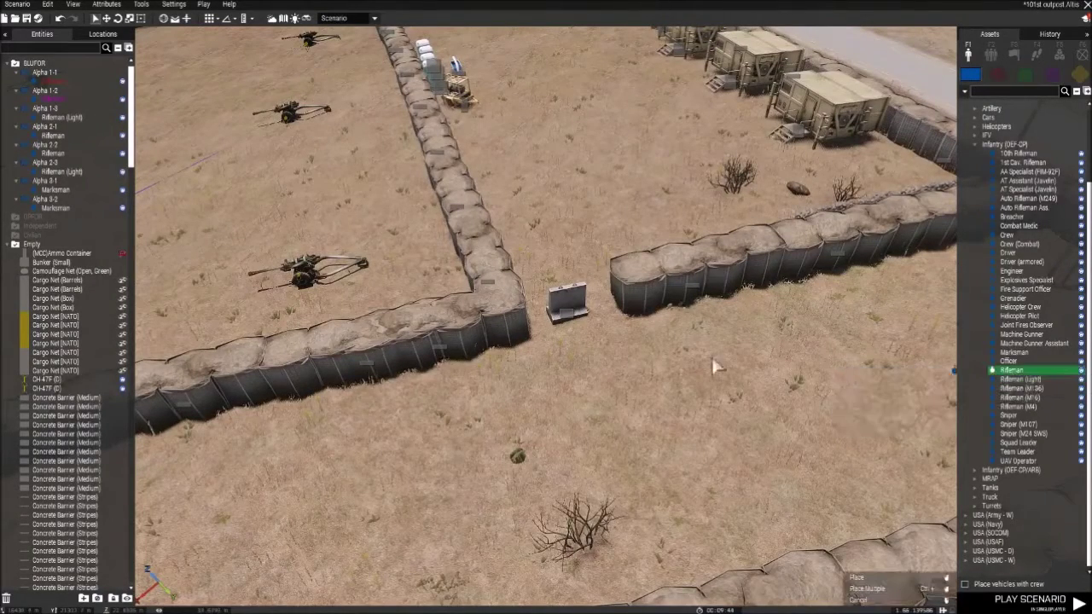
click(579, 334)
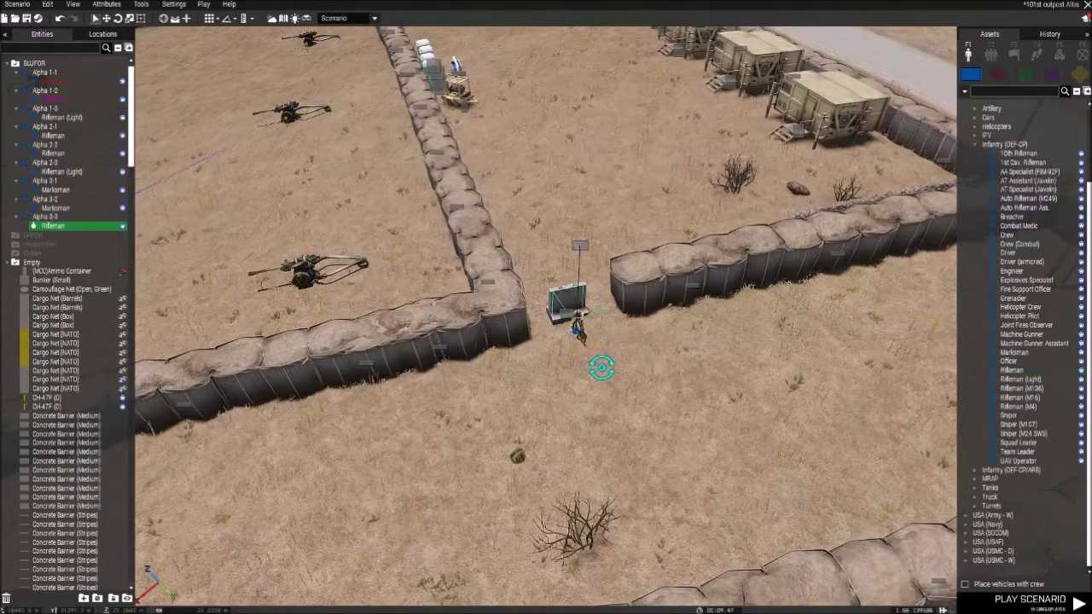
Step: Check the stance and direction of the rifleman beside the concrete barrier from close up and from the wall side
scroll(581, 329, up, 5)
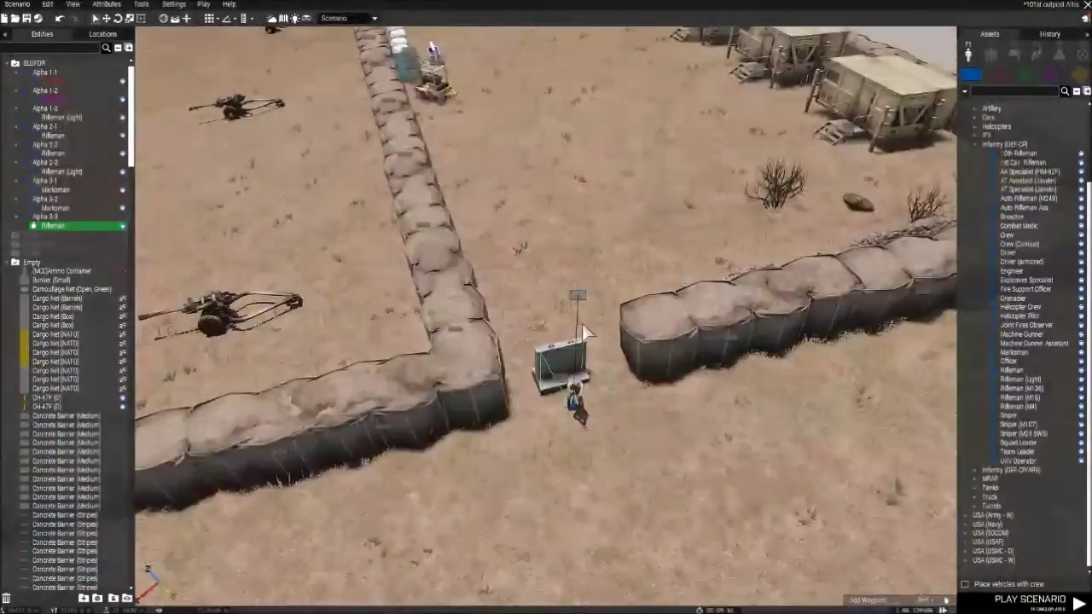
scroll(582, 330, up, 5)
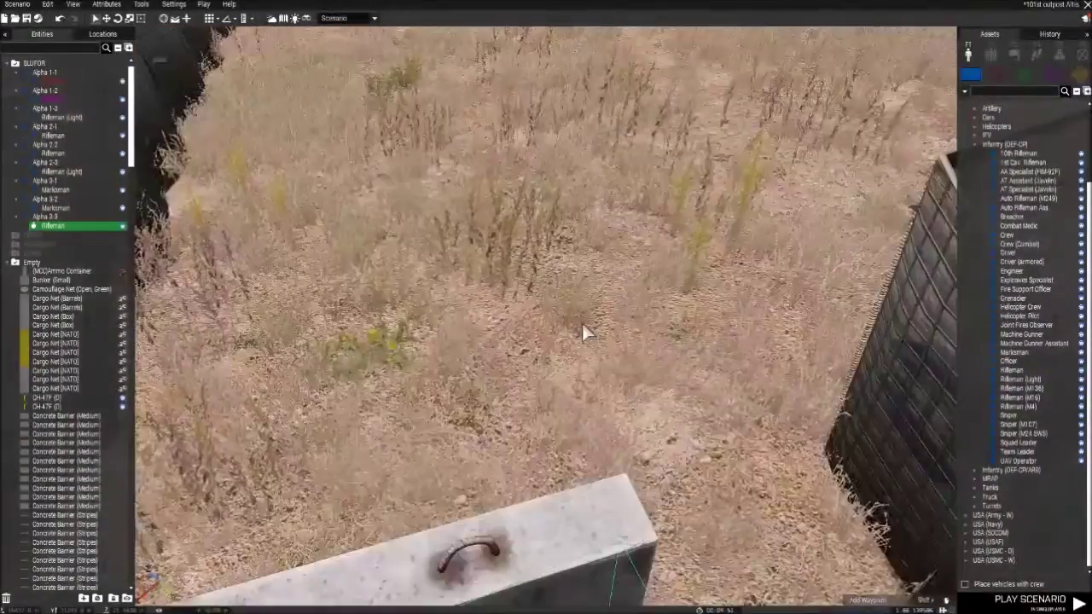
scroll(582, 329, down, 2)
right_drag(585, 301, 747, 196)
key(a)
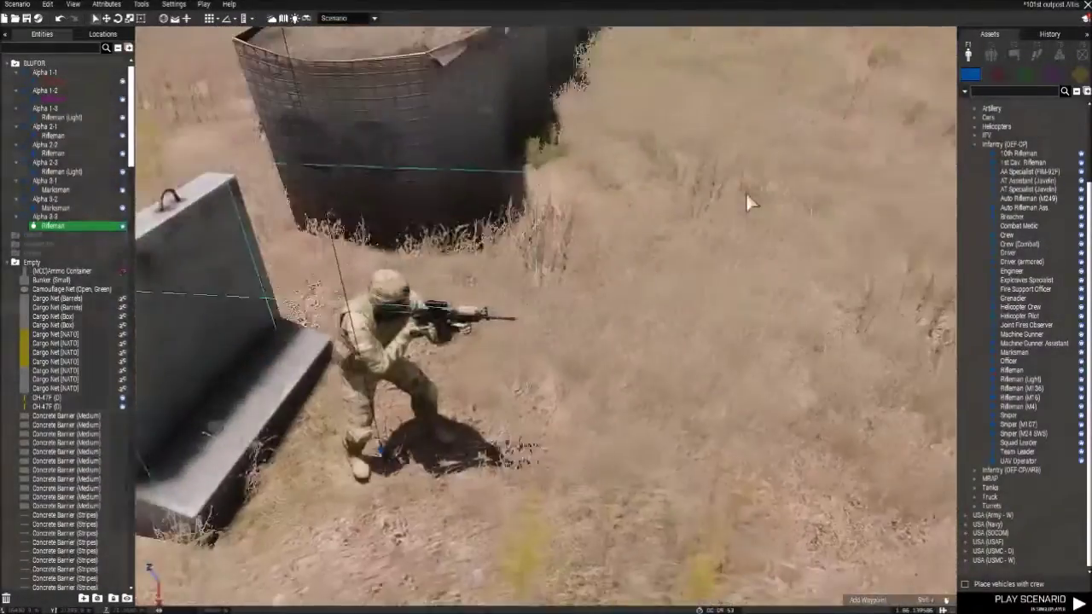
right_drag(586, 262, 572, 230)
scroll(839, 258, down, 4)
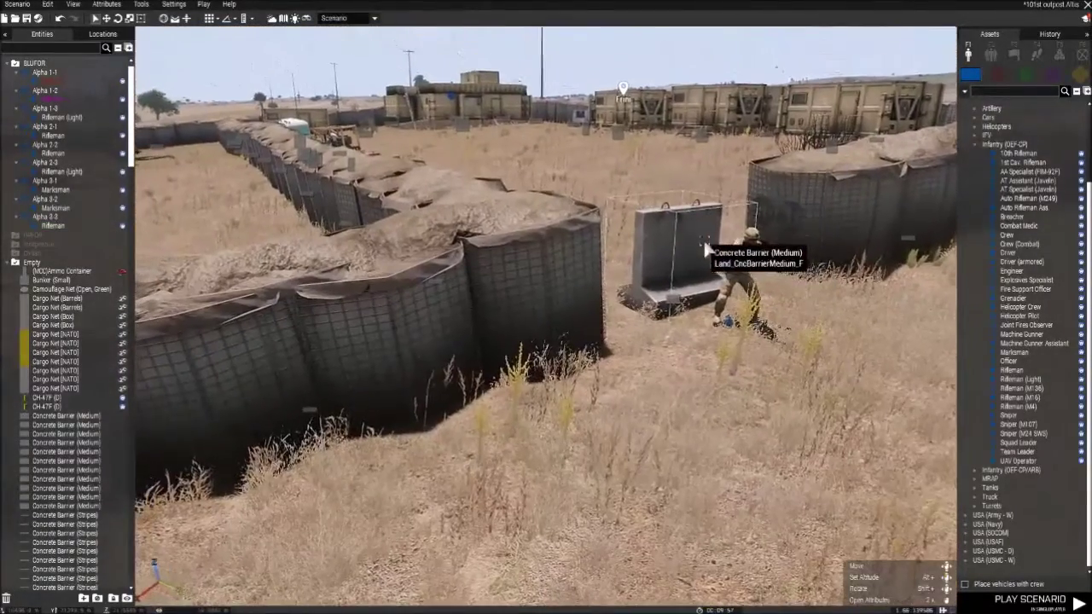
Step: Place a USA (Army - D) infantry Team group on the open ground between the long H-barrier wall and the striped concrete barriers
right_drag(781, 304, 2, 254)
key(s)
key(w)
key(w)
right_drag(623, 237, 503, 258)
key(w)
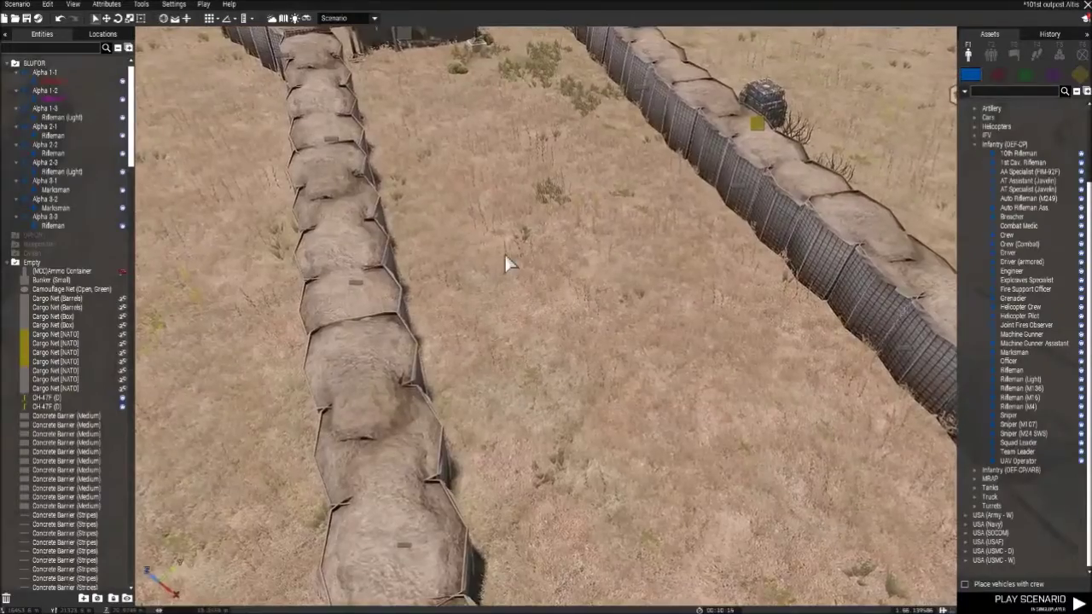
key(s)
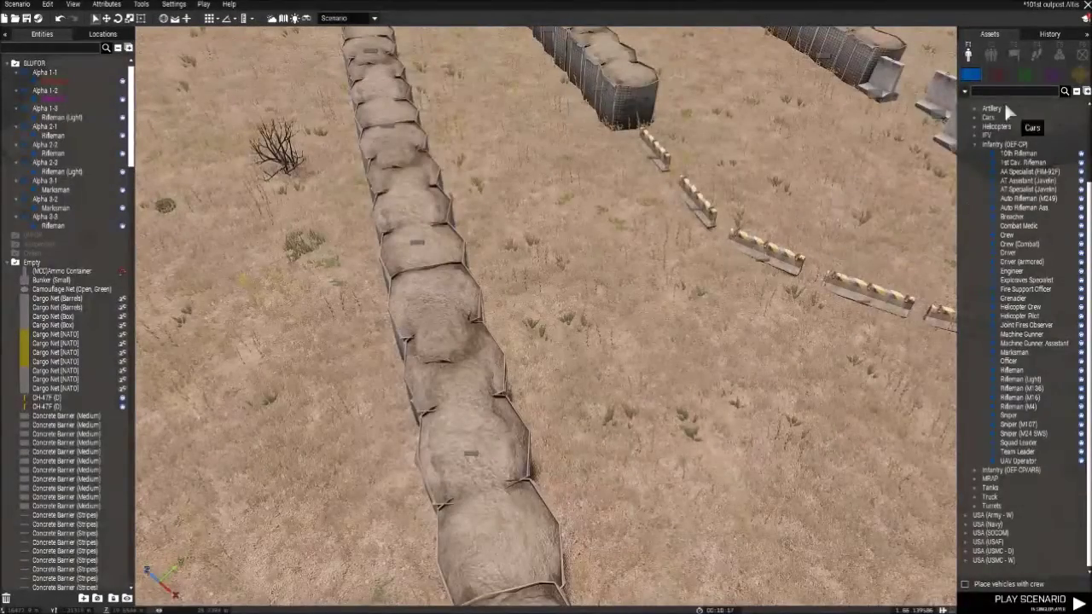
click(991, 56)
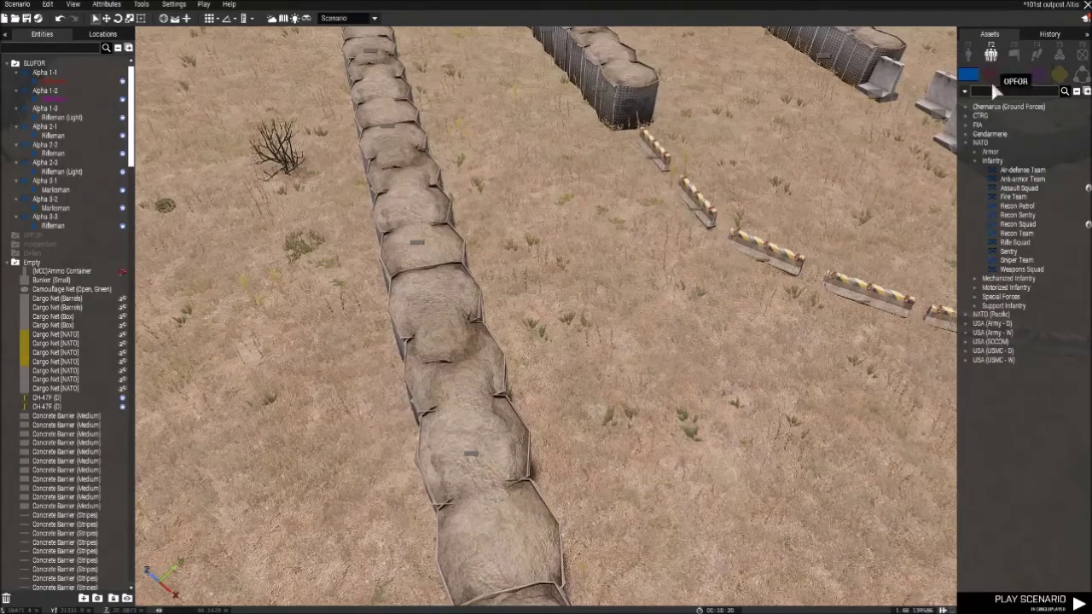
click(969, 143)
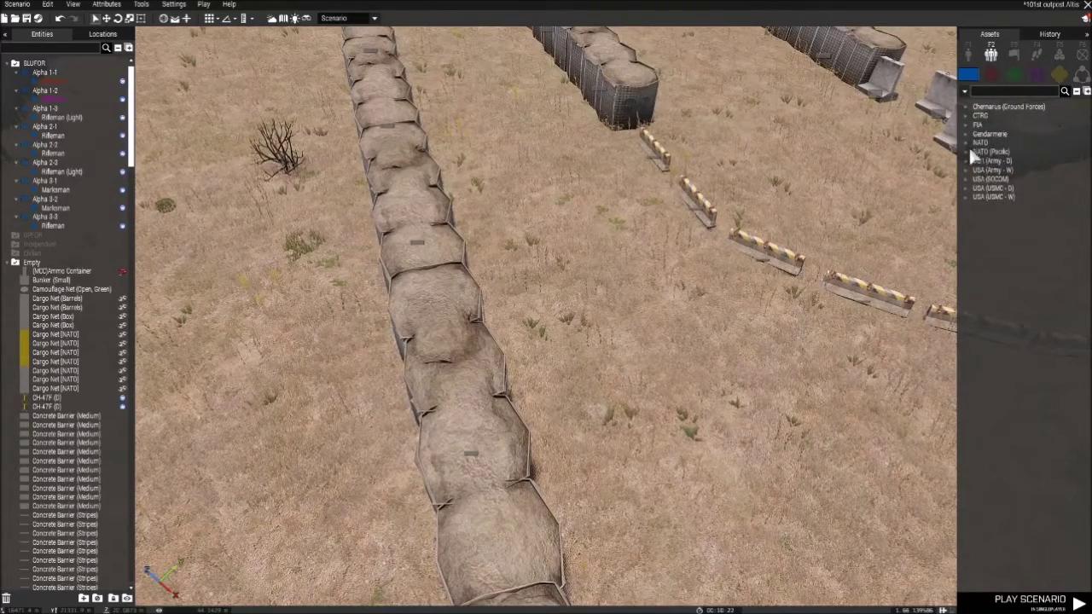
click(968, 161)
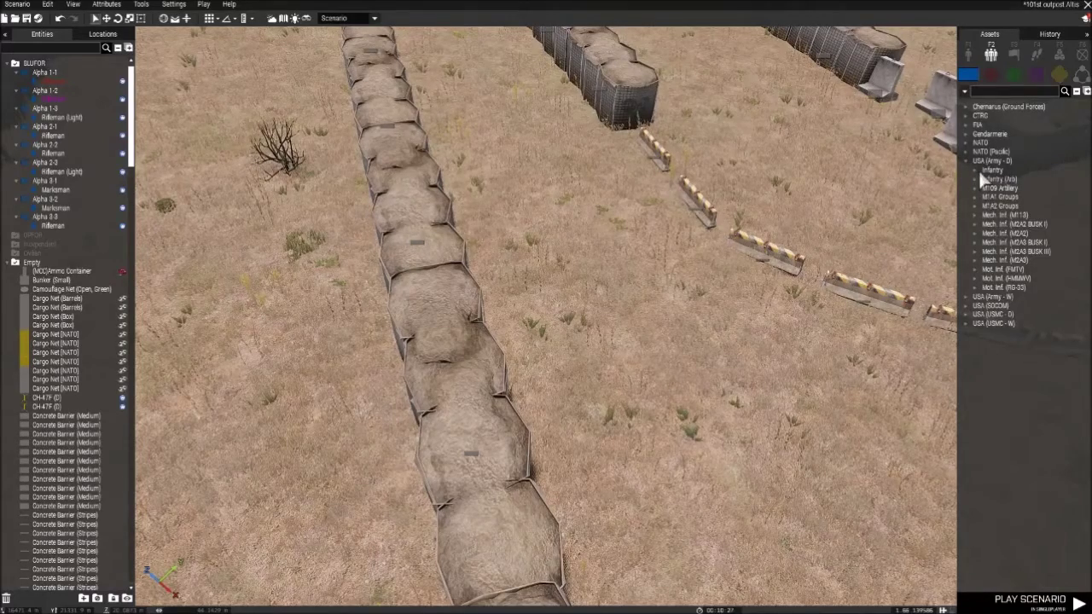
click(979, 169)
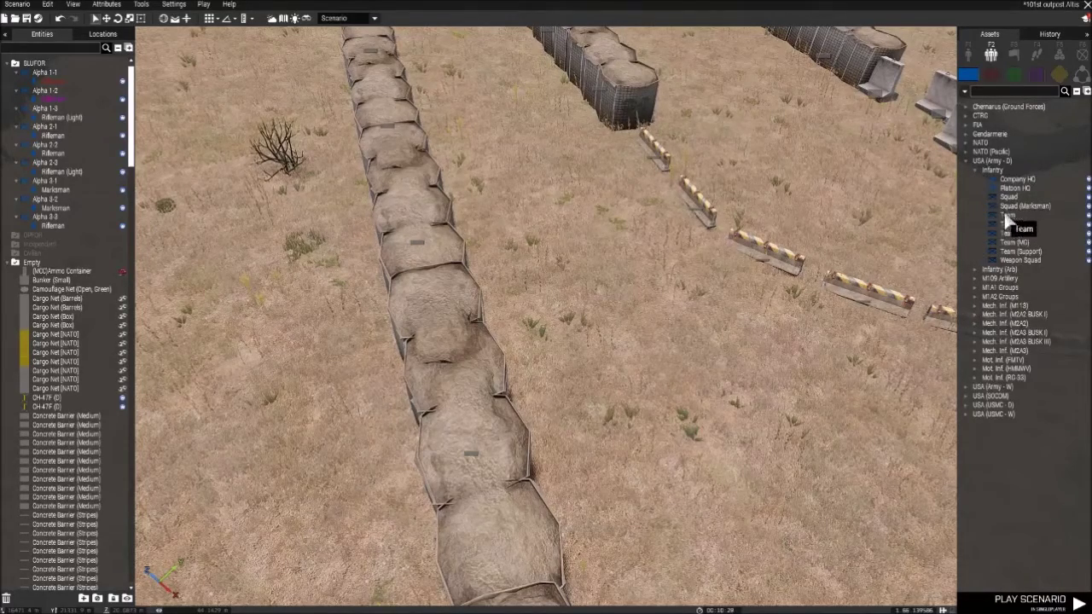
click(1037, 262)
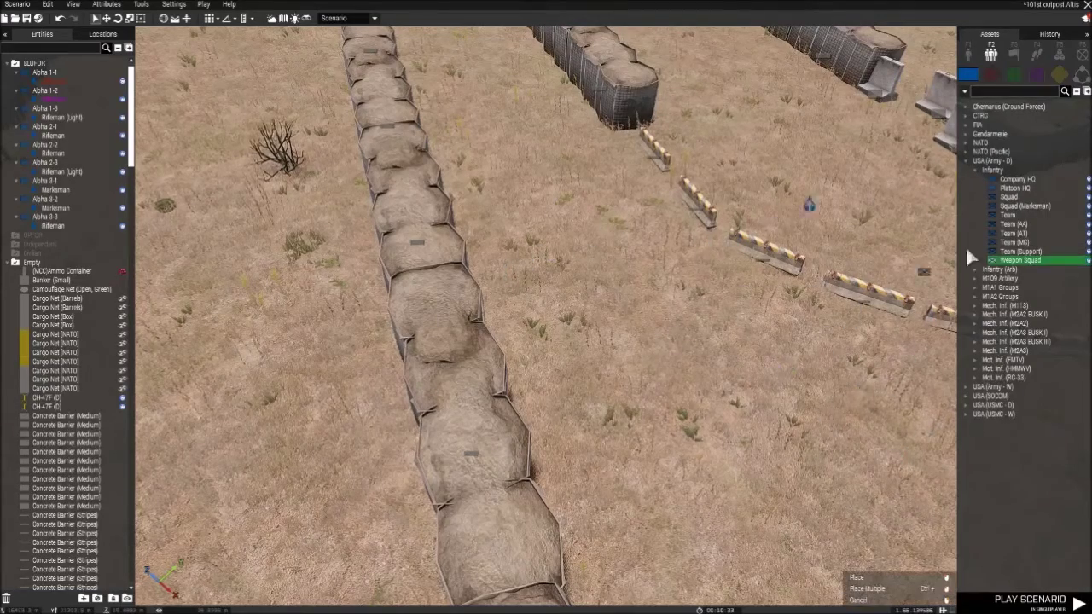
click(1008, 215)
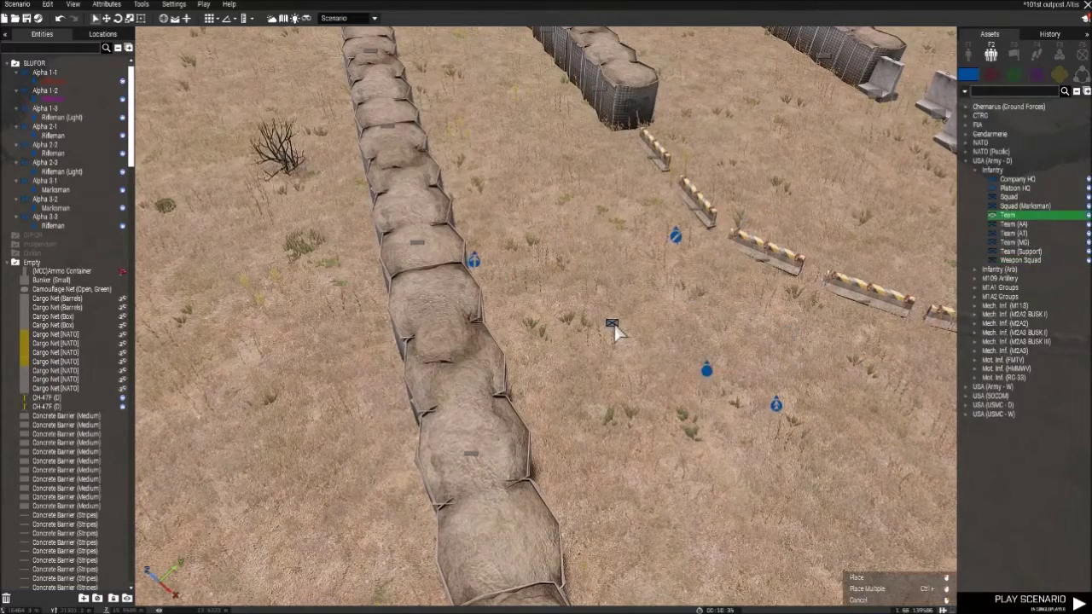
click(647, 344)
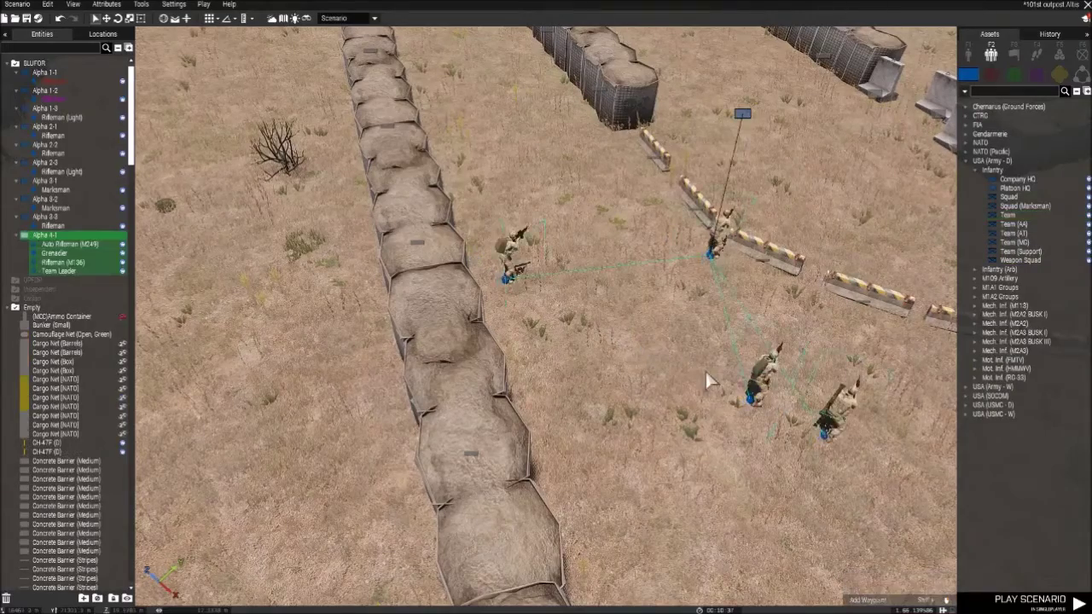
Step: Rotate the newly placed infantry team and reposition it on the ground beside the striped concrete barriers
key(d)
key(s)
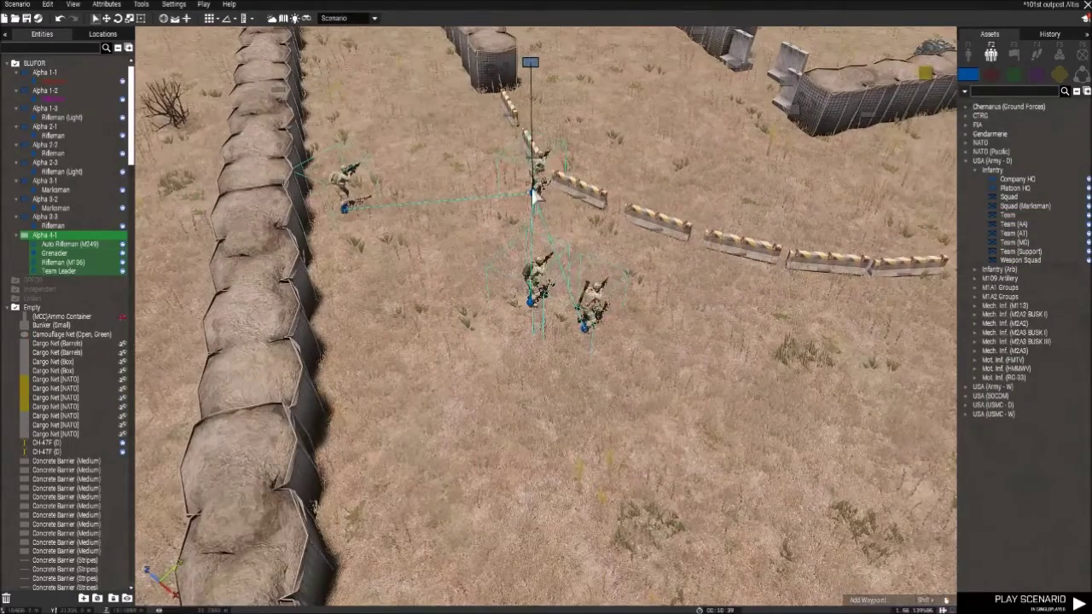
shift+drag(536, 200, 560, 321)
drag(536, 200, 515, 278)
key(a)
scroll(590, 295, up, 5)
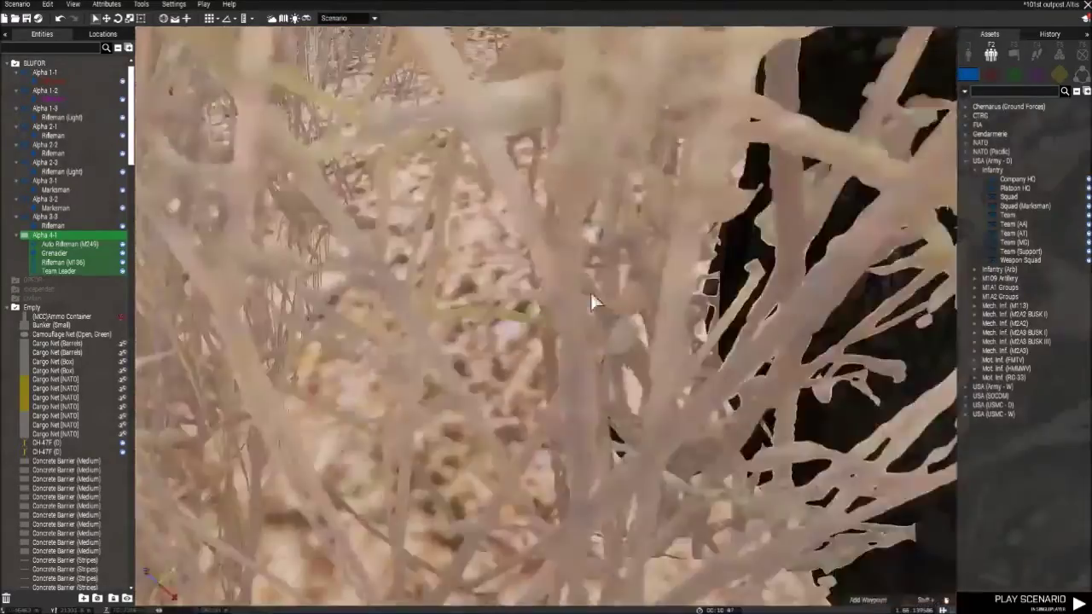
scroll(591, 295, down, 8)
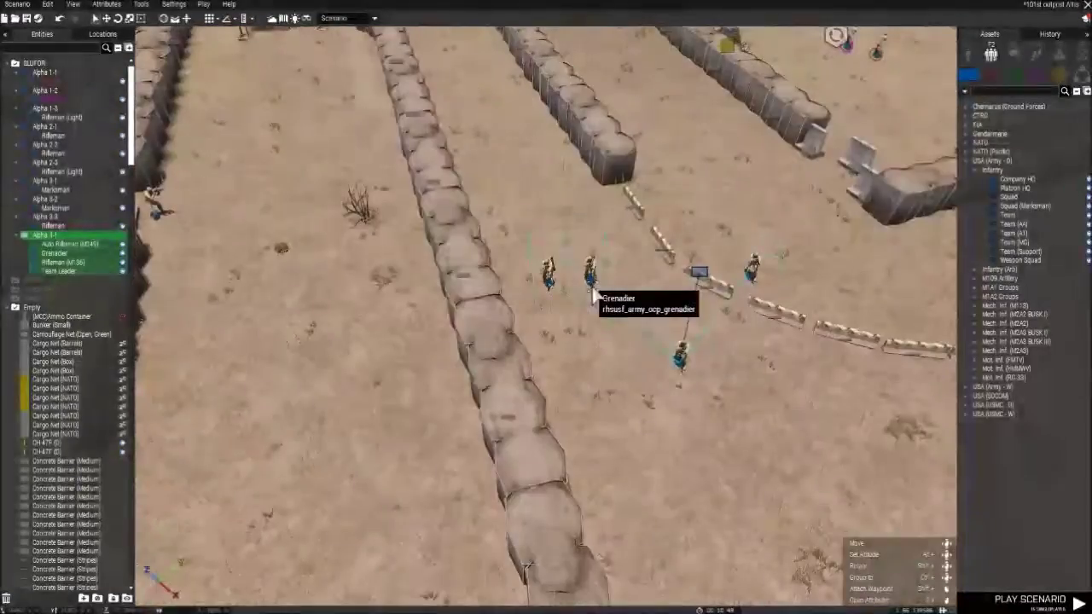
scroll(591, 294, up, 5)
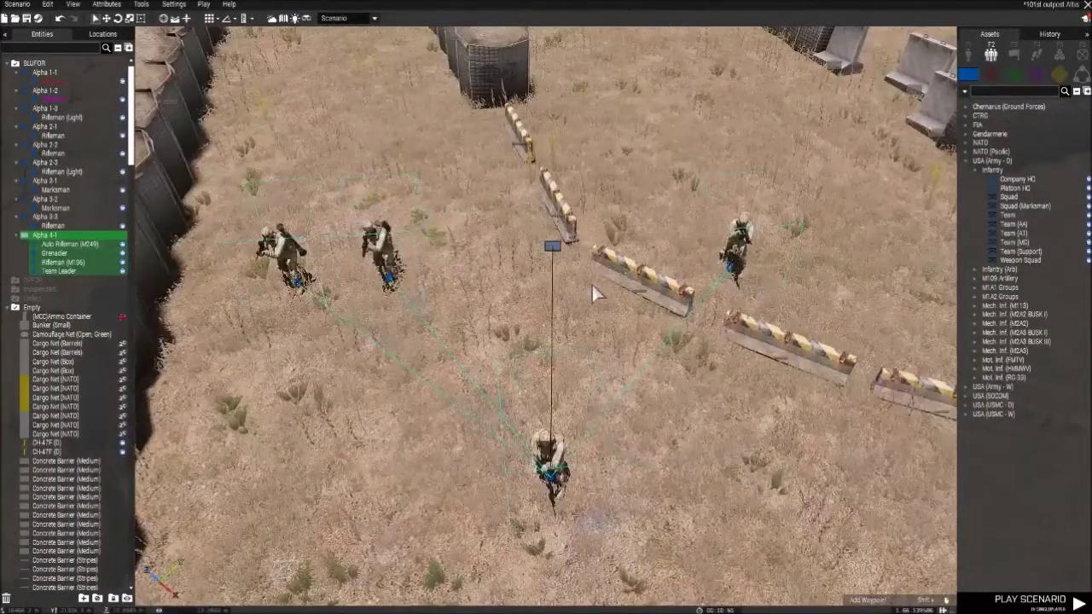
right_drag(592, 285, 520, 279)
key(d)
key(a)
click(455, 387)
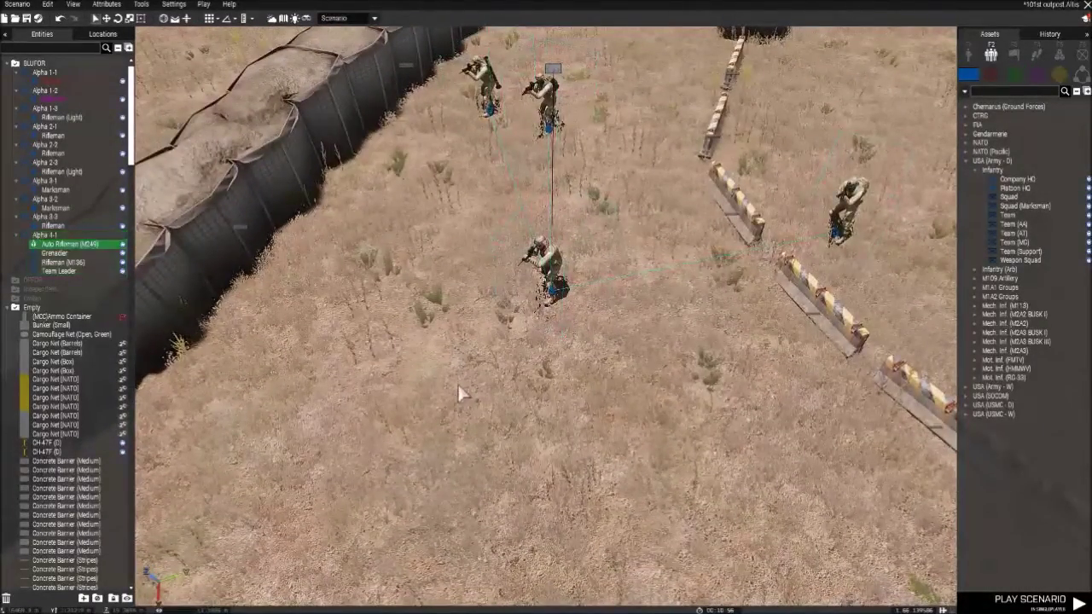
click(547, 300)
double_click(413, 441)
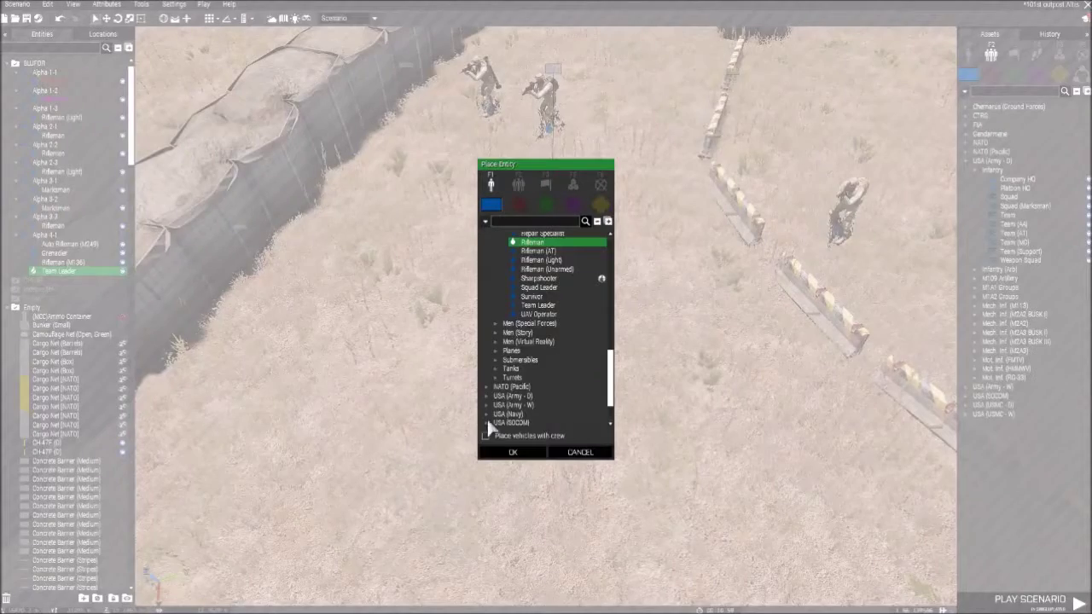
click(578, 453)
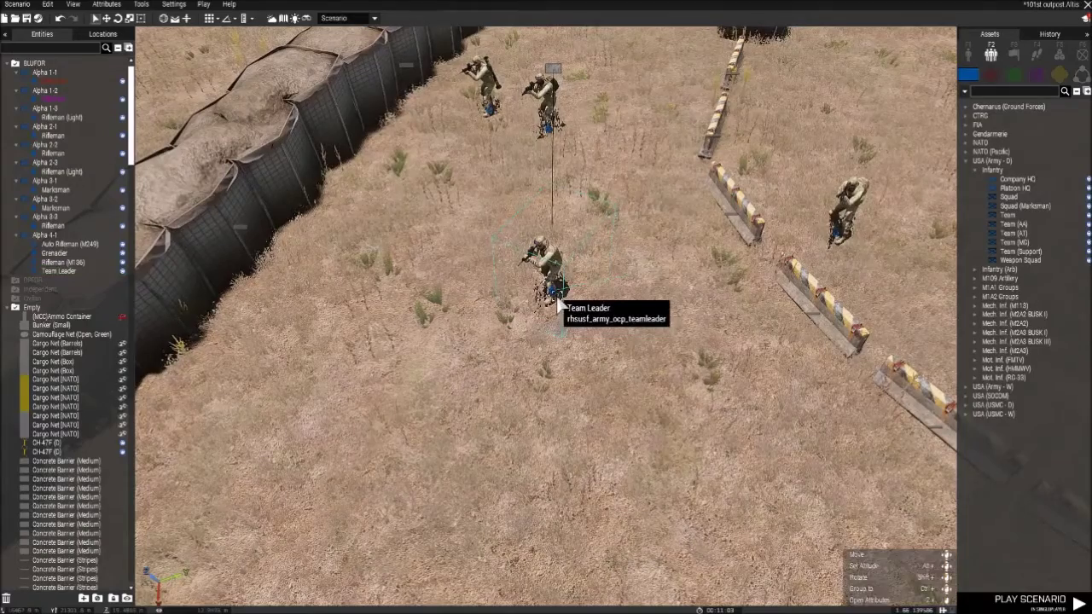
double_click(449, 434)
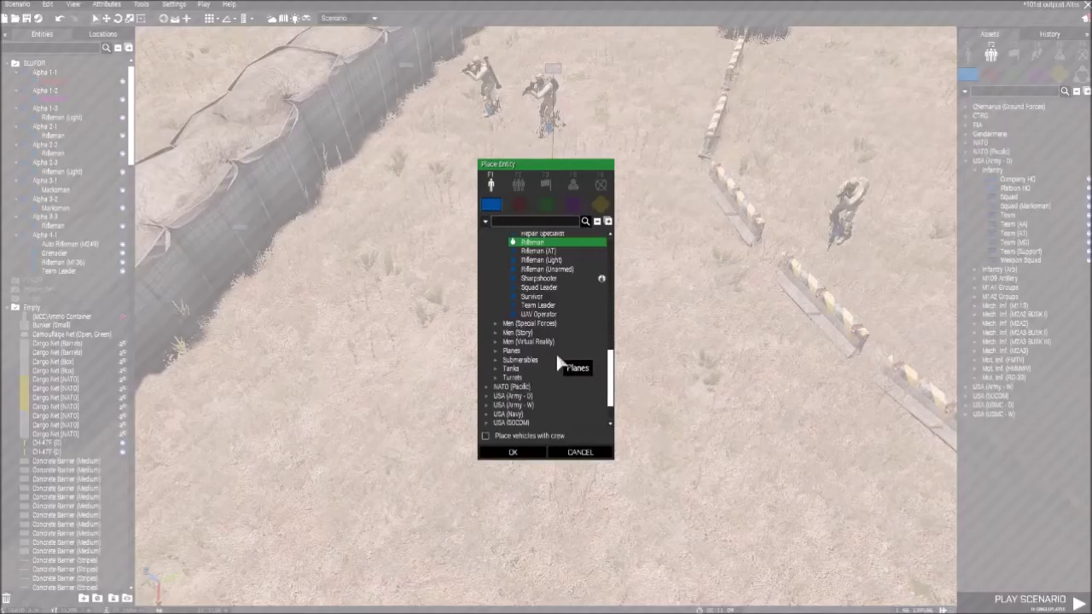
click(580, 451)
Step: Add a trial Move waypoint to the team from its Team Leader and delete it
click(540, 283)
shift+right_click(444, 416)
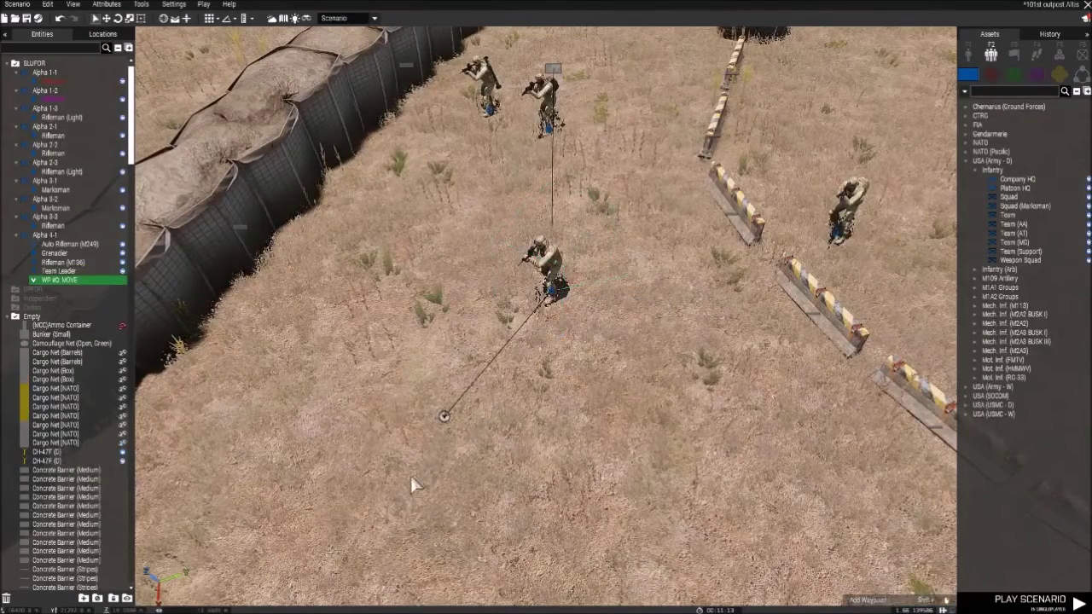
click(436, 430)
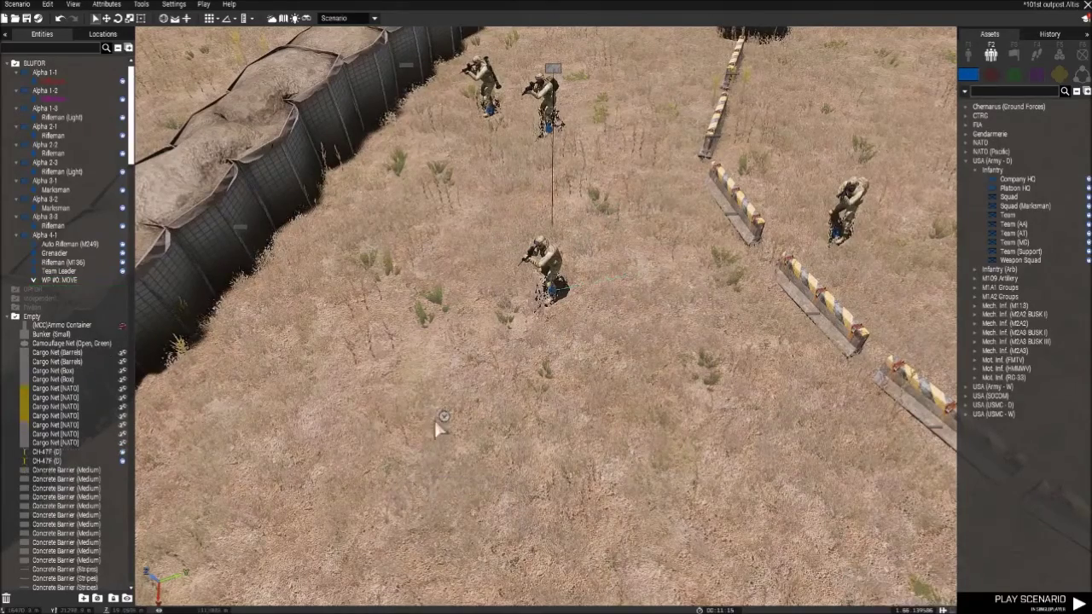
key(Delete)
Step: Select all four team members together, add a trial Move waypoint on the open ground and delete it
right_drag(526, 290, 433, 253)
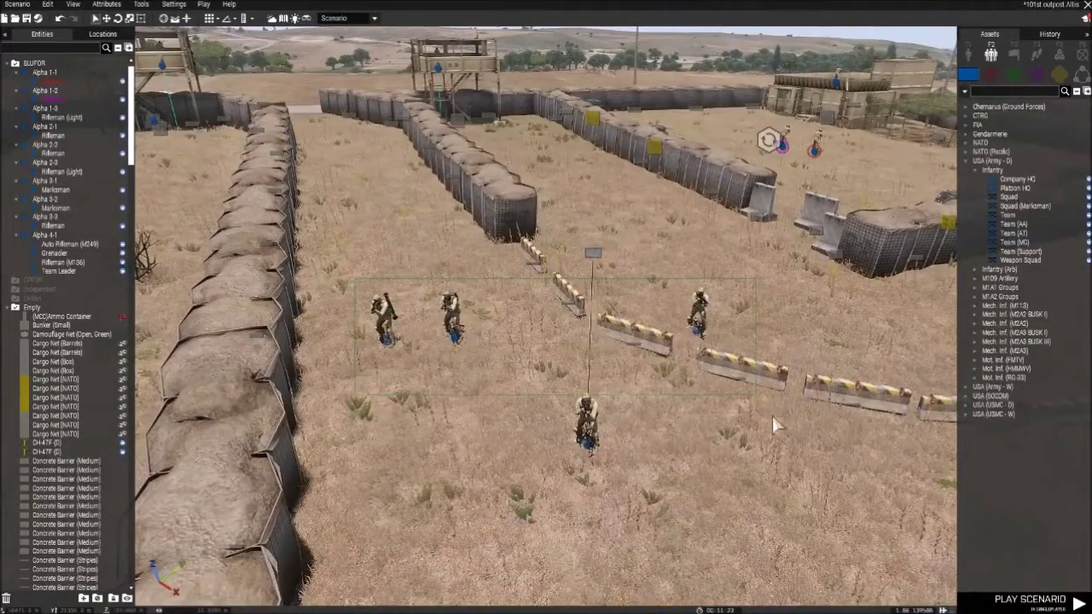
drag(770, 431, 769, 430)
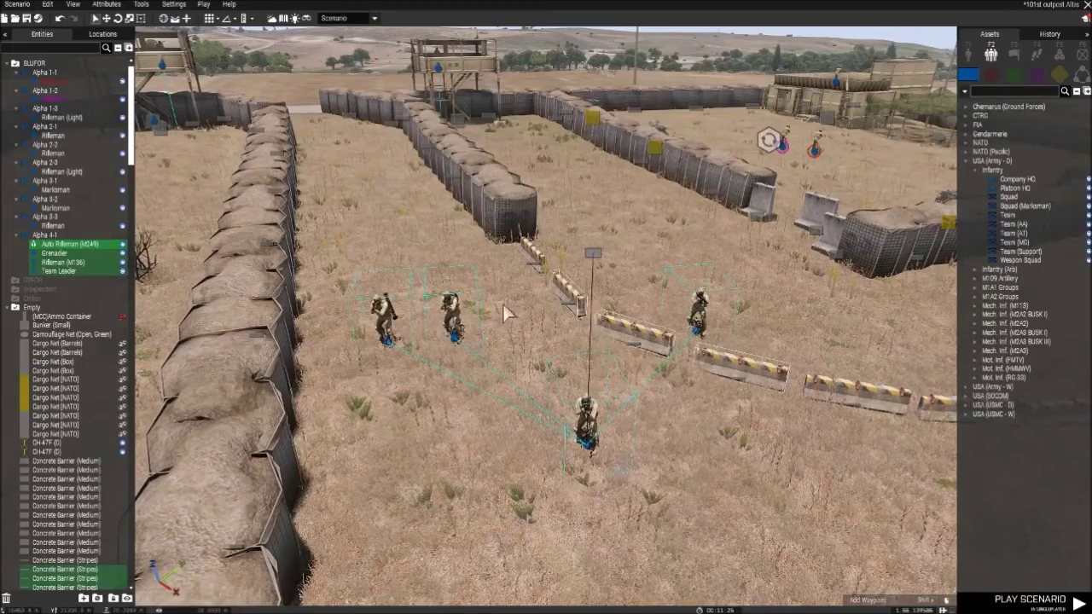
right_drag(449, 213, 522, 265)
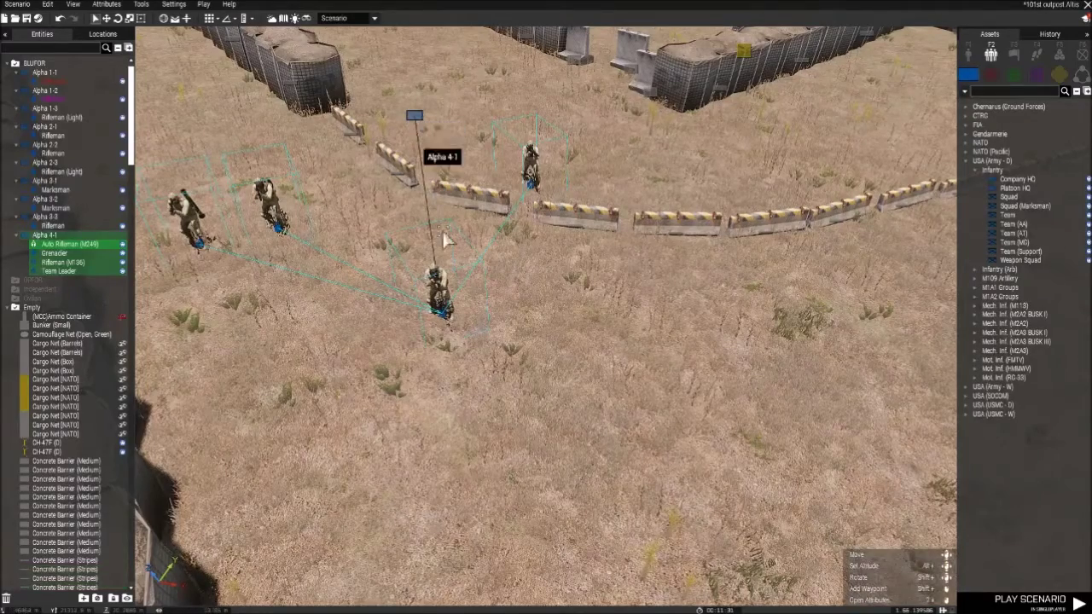
scroll(509, 398, down, 3)
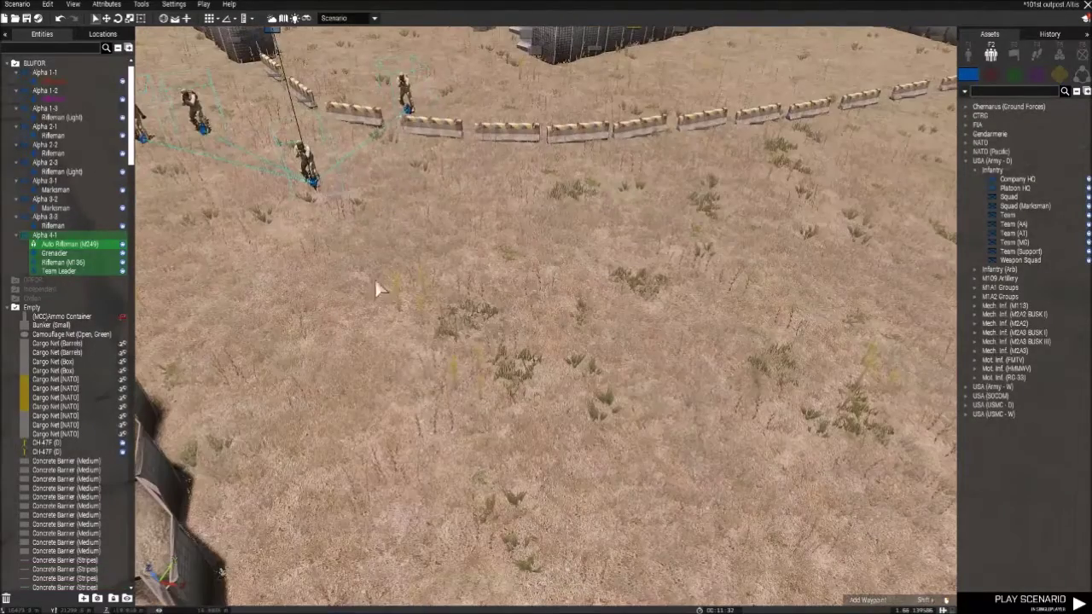
key(a)
key(w)
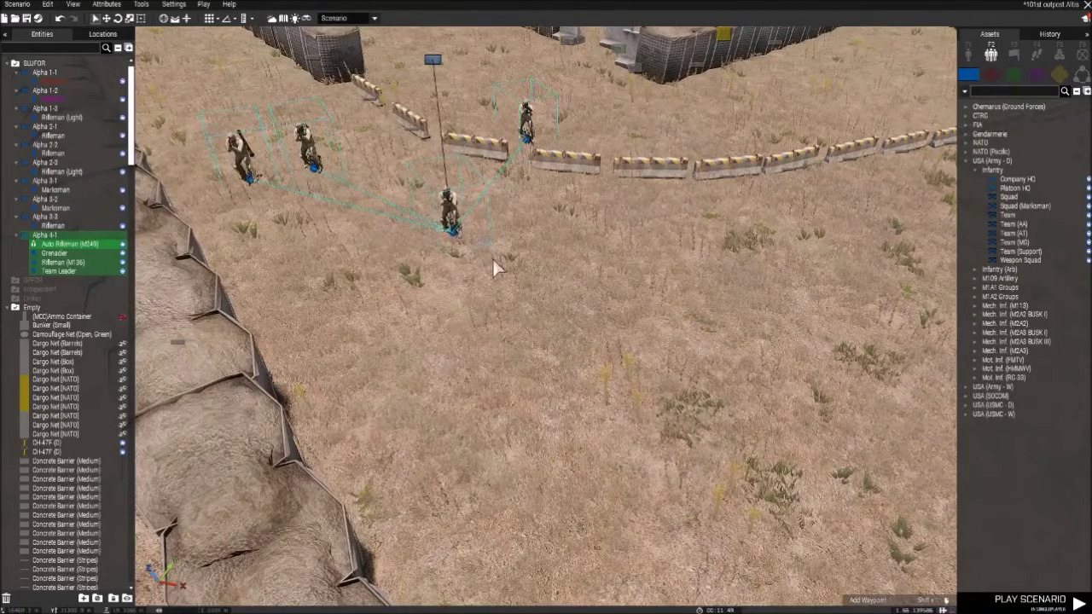
shift+right_click(571, 361)
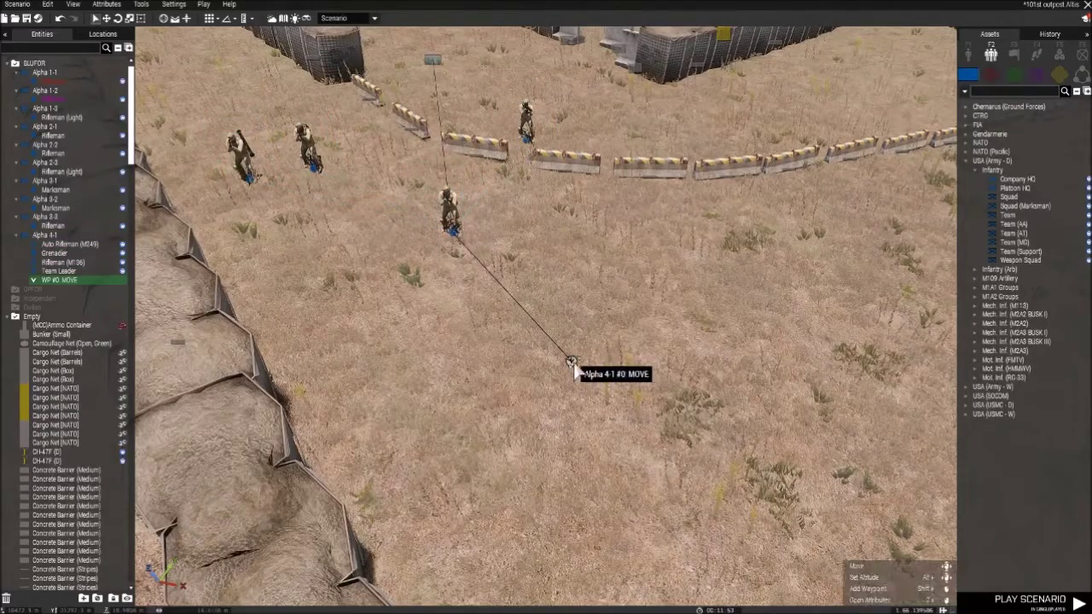
key(Delete)
Step: Add a chain of four Move waypoints leading the team from its leader across the open ground outside the striped barriers
click(449, 215)
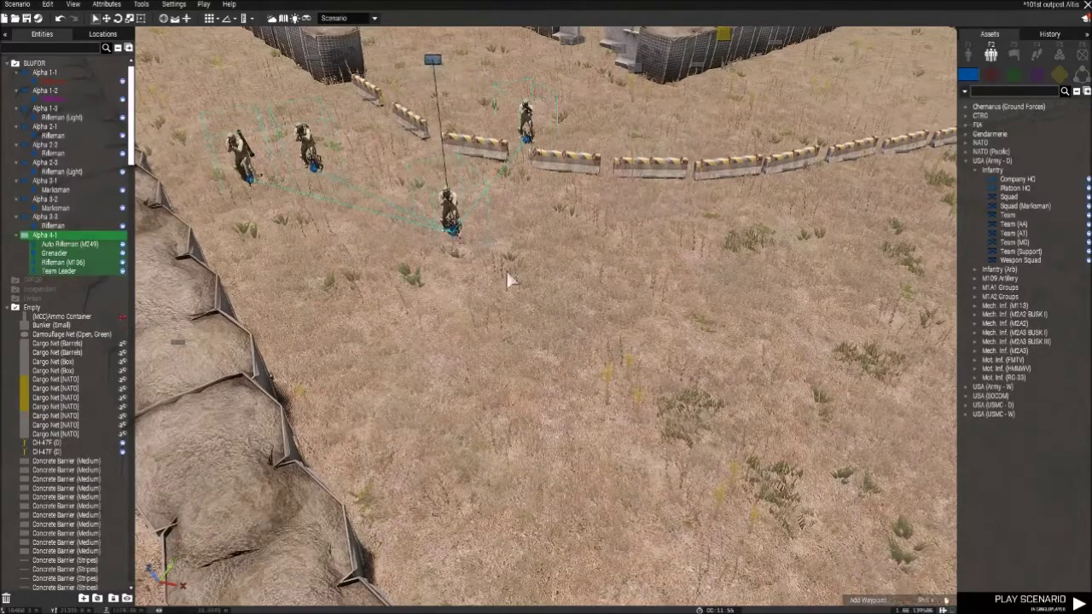
shift+right_click(510, 309)
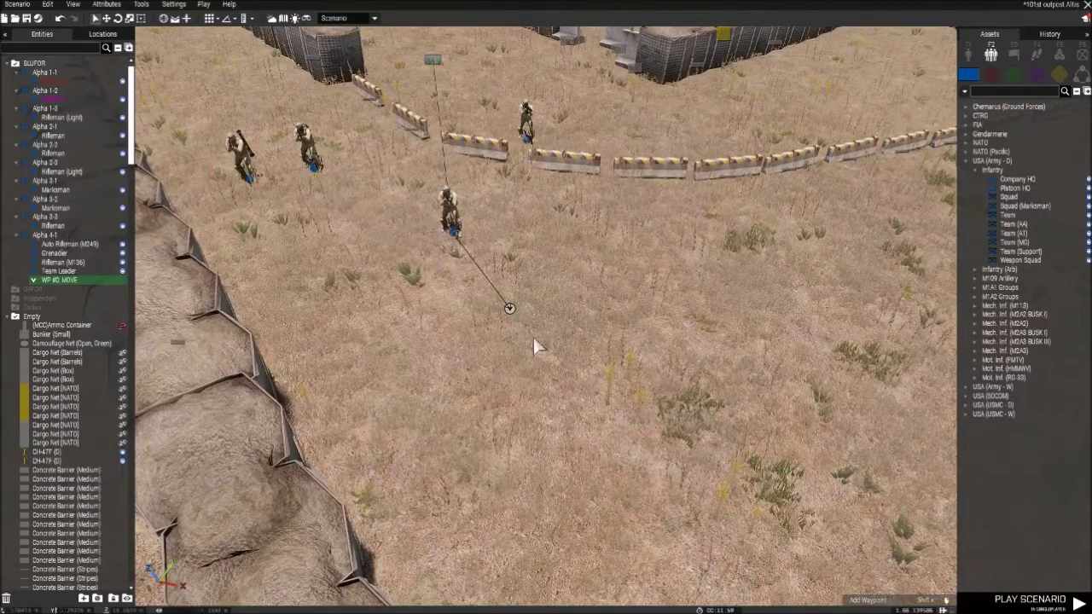
shift+right_click(649, 437)
key(s)
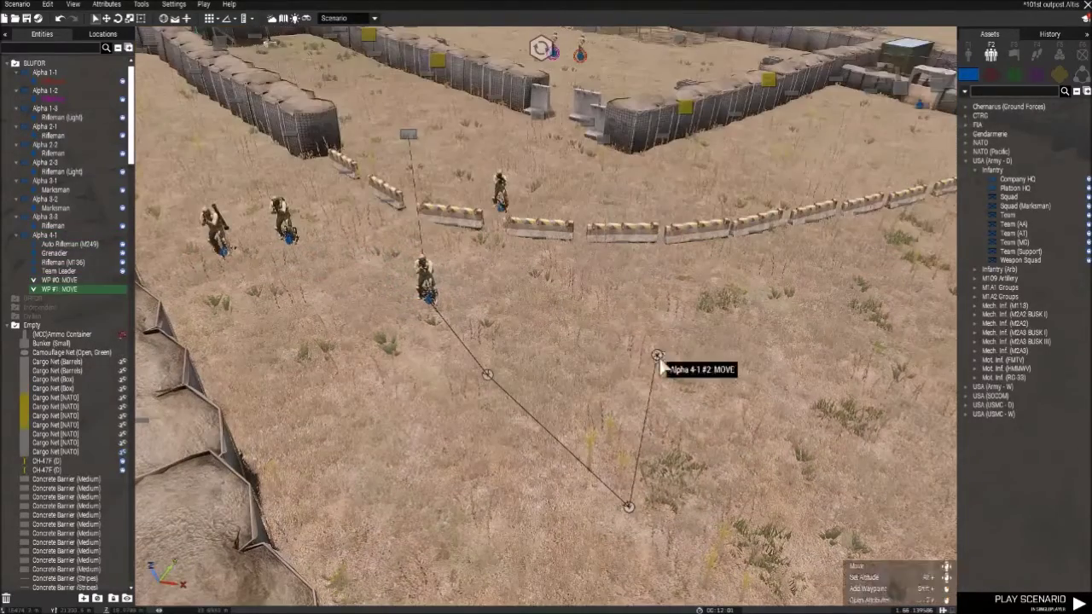
shift+right_click(806, 342)
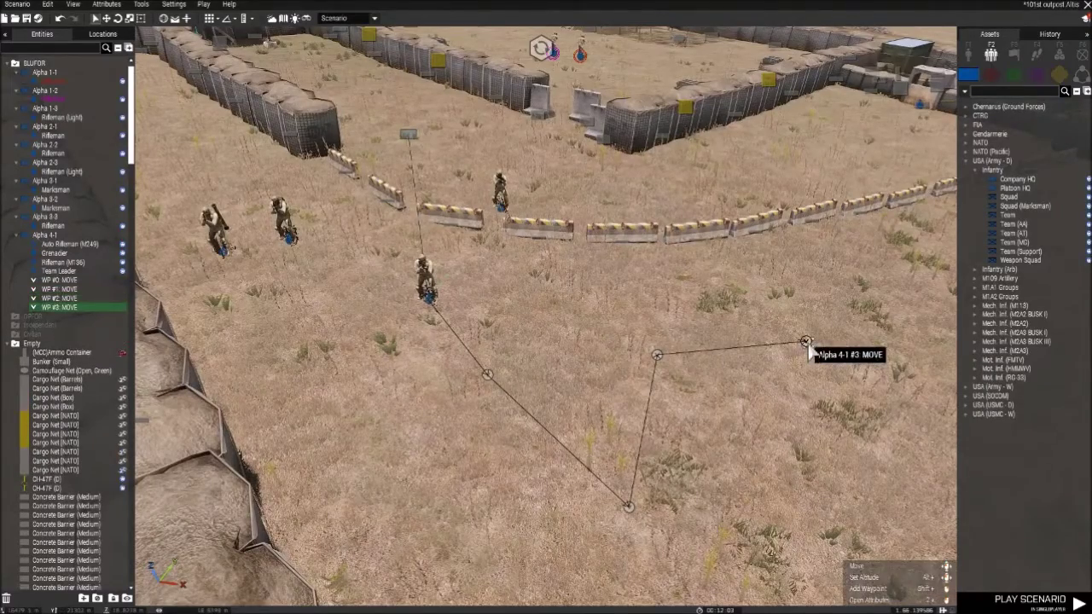
Step: Delete the last three Move waypoints of the team's route, keeping only the one nearest the Team Leader
key(Delete)
click(657, 355)
key(Delete)
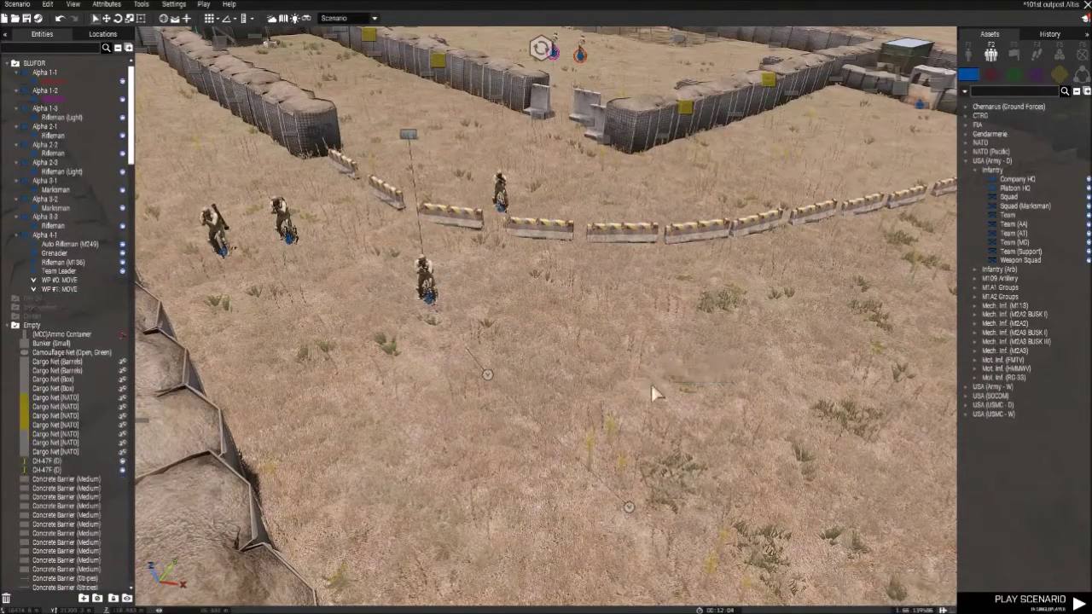
click(631, 507)
key(Delete)
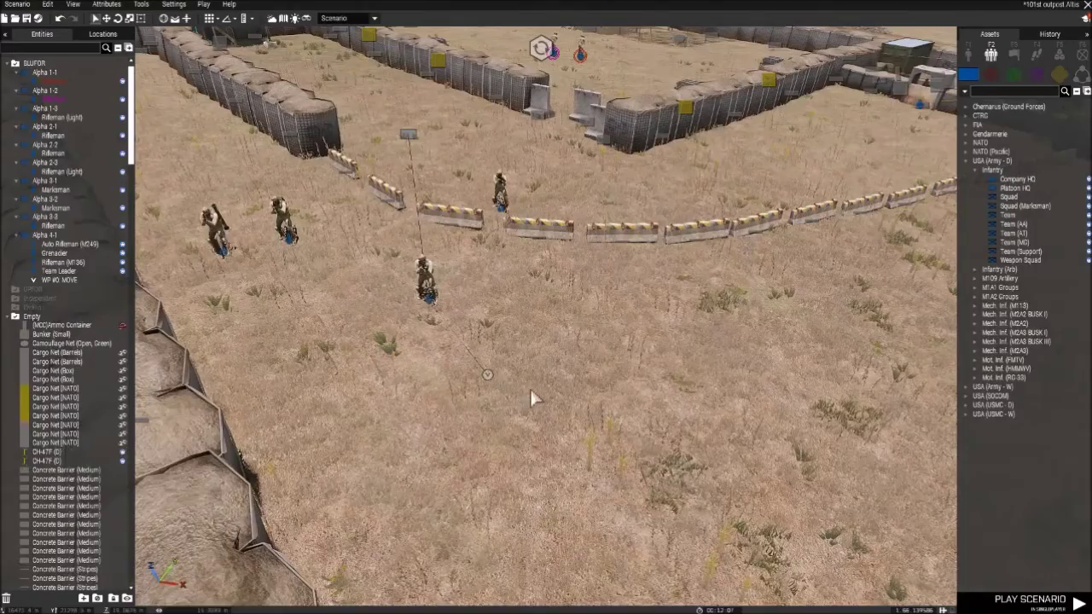
Step: Move the team's single Move waypoint to the ground right beside the Team Leader
scroll(530, 387, up, 3)
scroll(476, 507, down, 3)
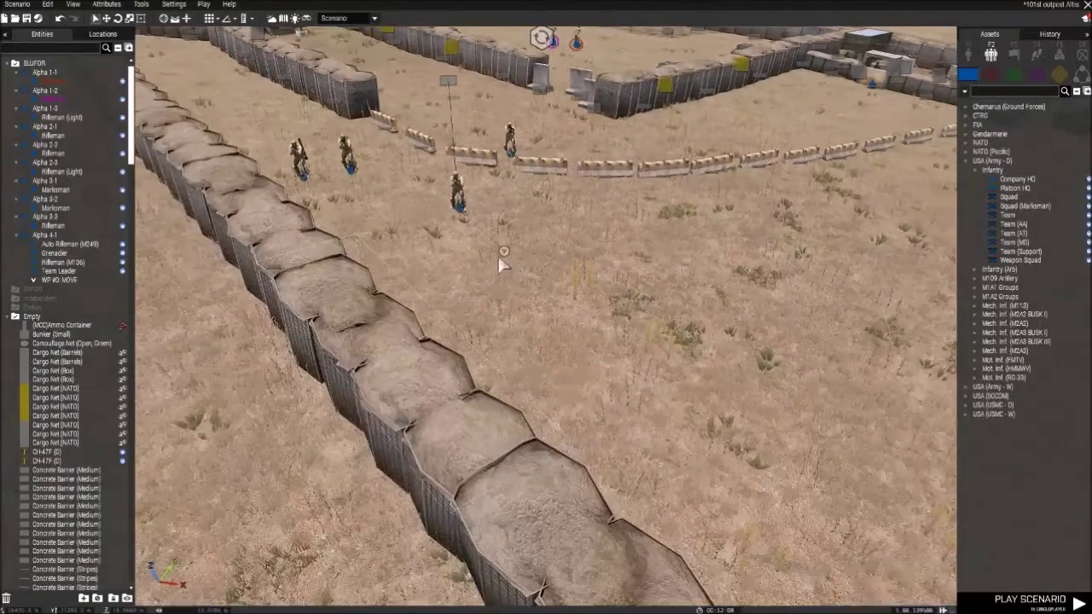
drag(504, 253, 599, 329)
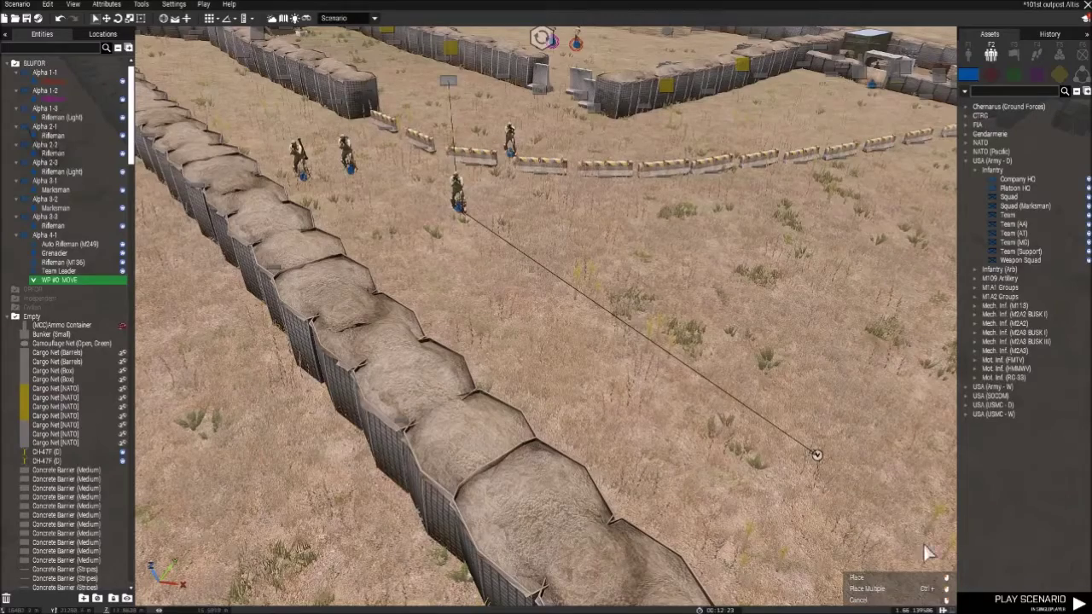
drag(817, 455, 471, 223)
scroll(512, 256, up, 5)
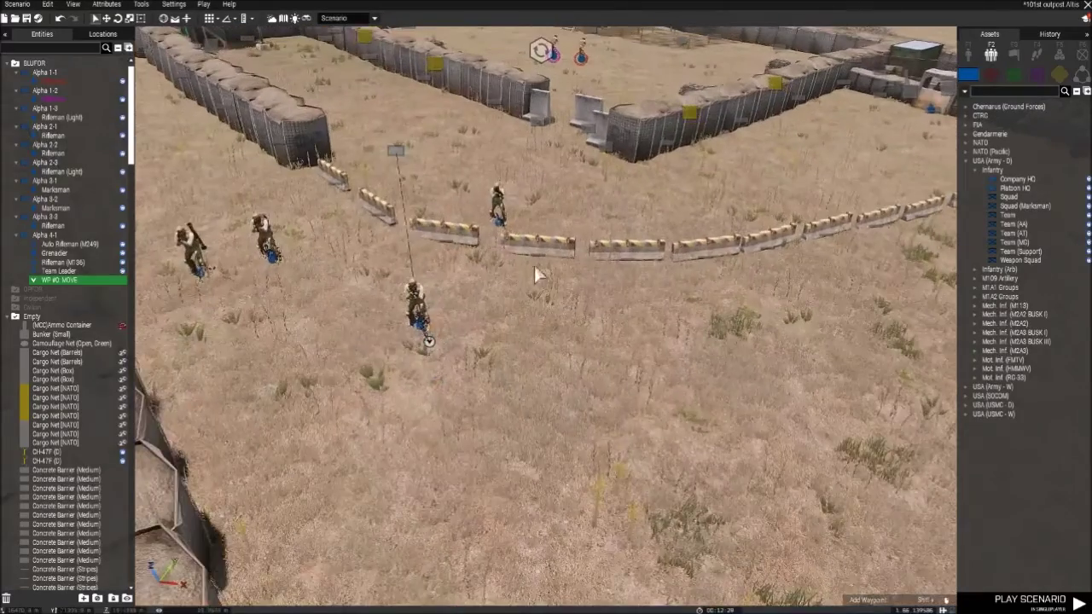
scroll(465, 350, up, 5)
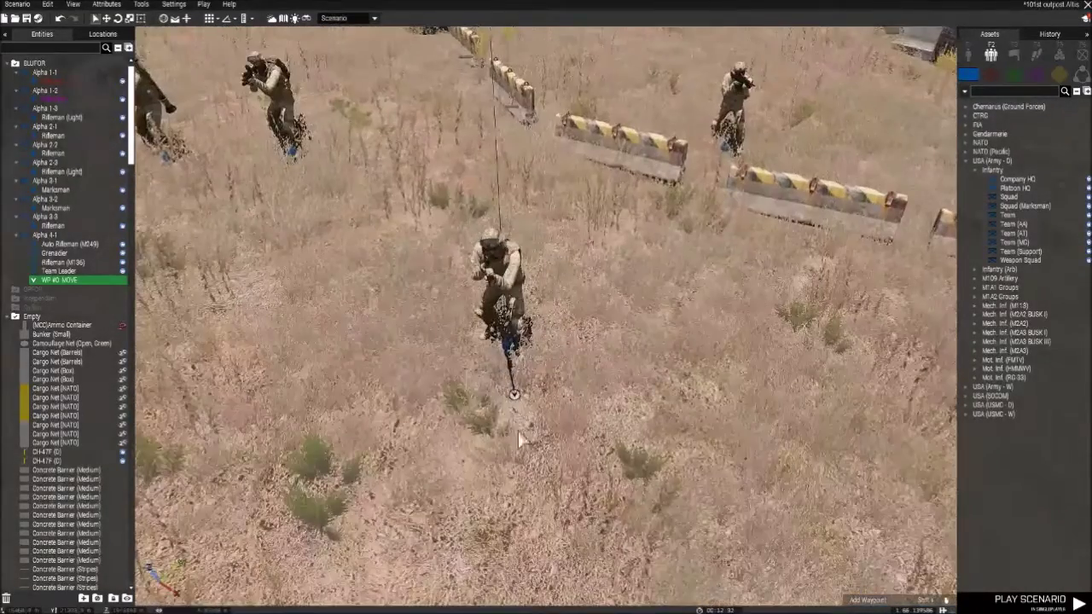
Step: Configure the team's first Move waypoint with Do Not Fire Unless Fired Upon, Safe behavior, column formation and walking speed
mouse_move(514, 394)
mouse_down()
mouse_move(530, 394)
mouse_move(458, 385)
mouse_move(580, 378)
mouse_move(526, 363)
mouse_move(515, 384)
mouse_up()
double_click(515, 384)
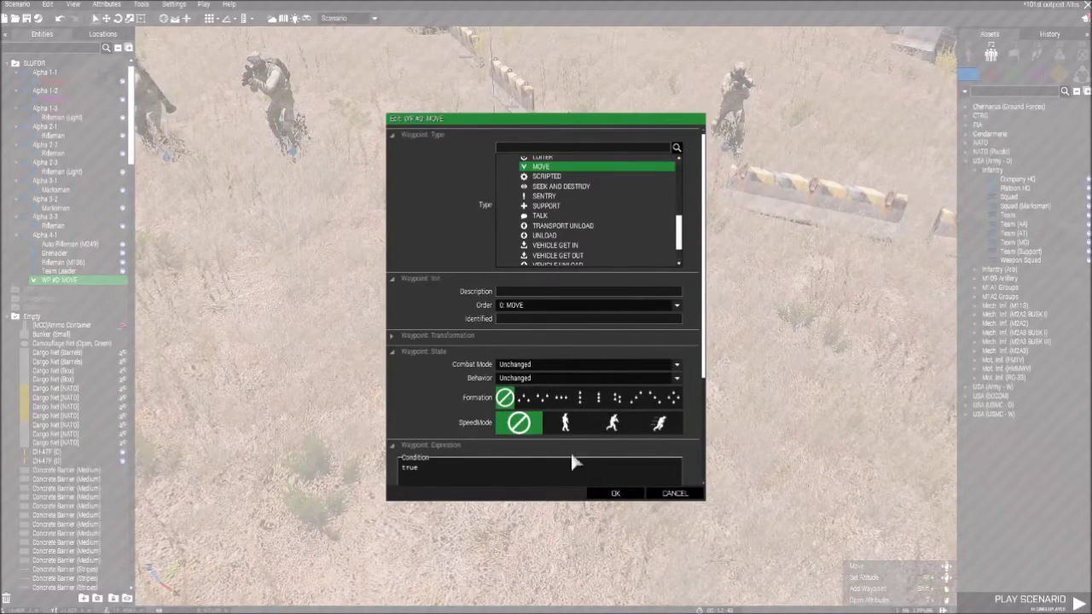
click(579, 398)
click(518, 367)
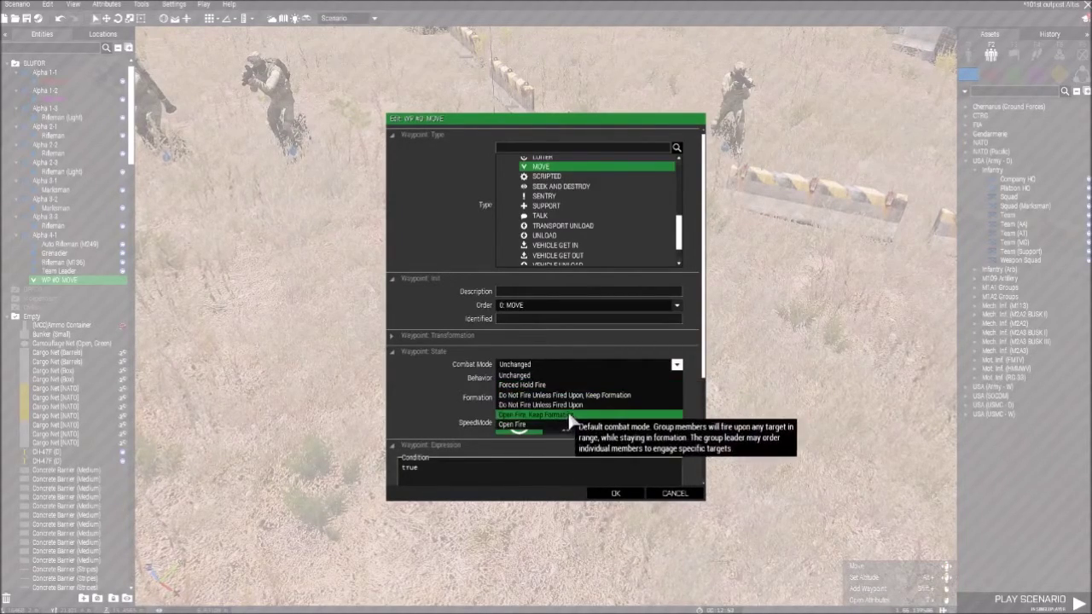
click(550, 404)
click(549, 380)
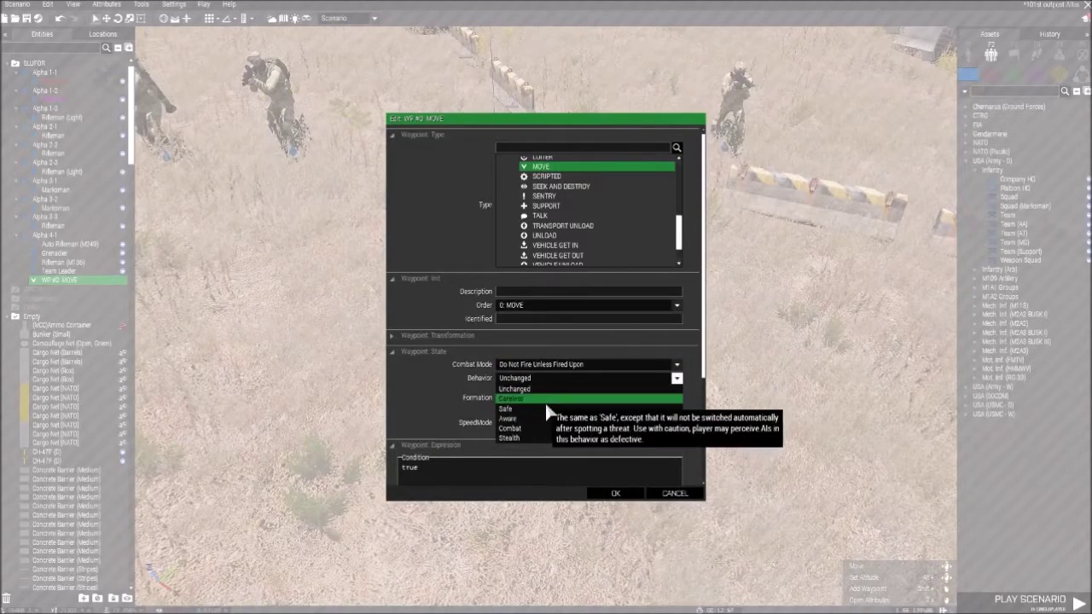
click(546, 411)
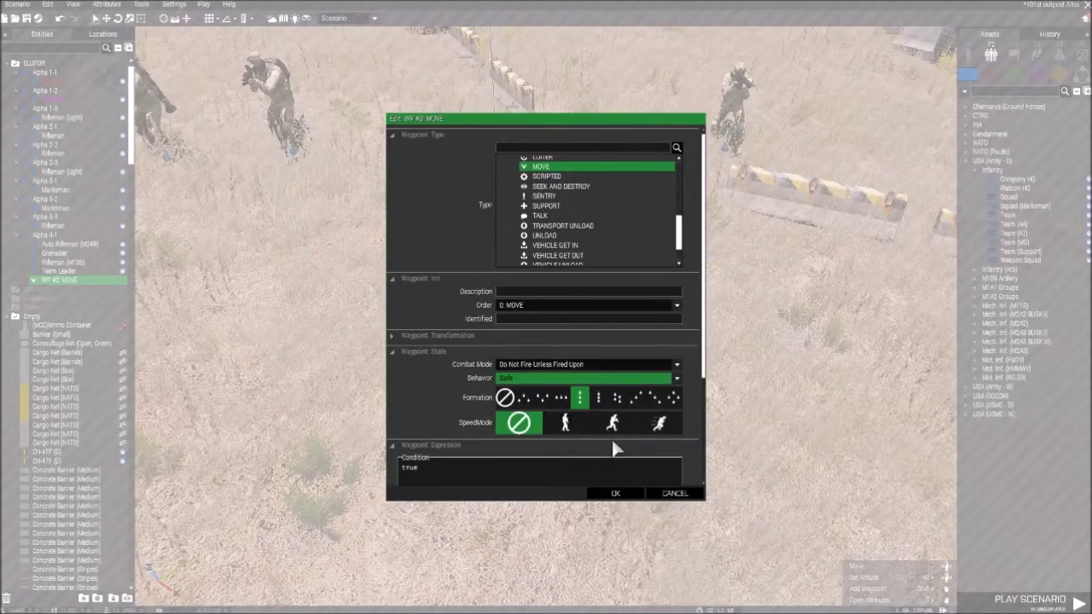
click(564, 424)
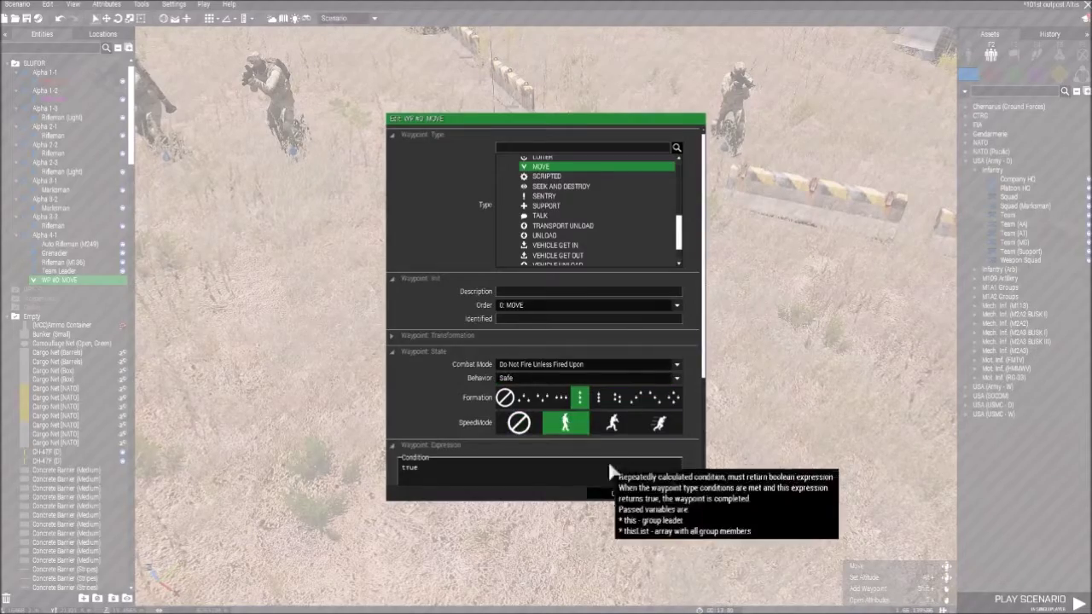
scroll(600, 474, down, 3)
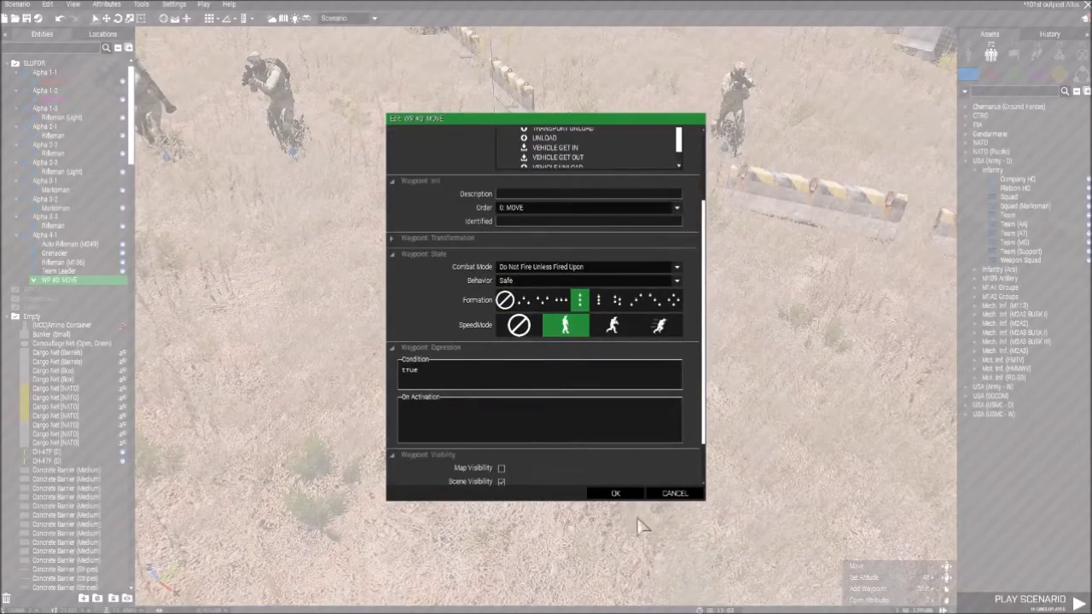
click(615, 493)
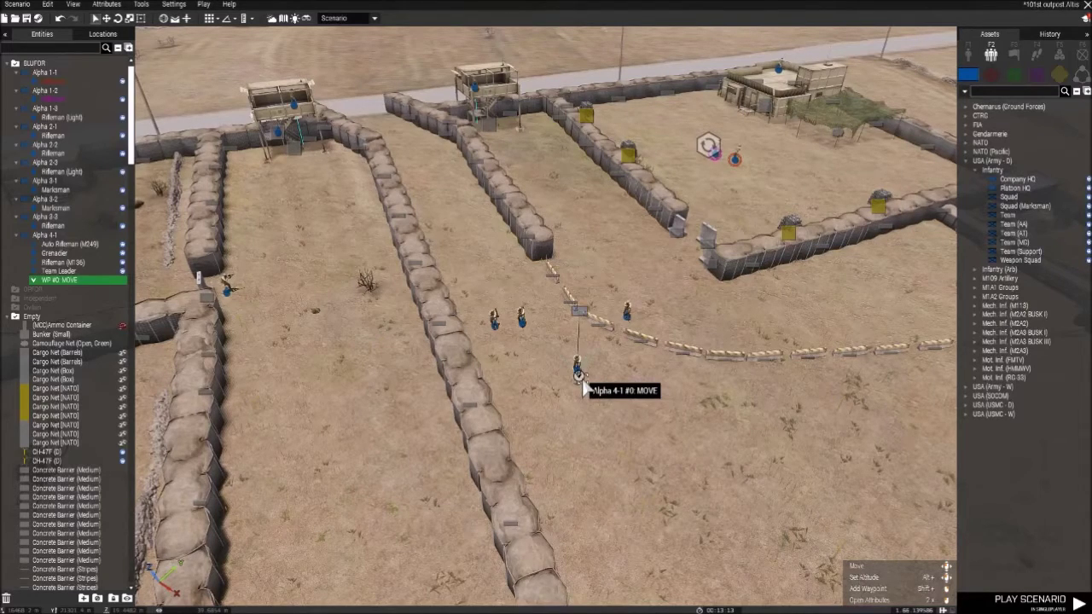
Step: Add three more Move waypoints leading away from the Team Leader alongside the long sandbag wall
shift+right_click(605, 428)
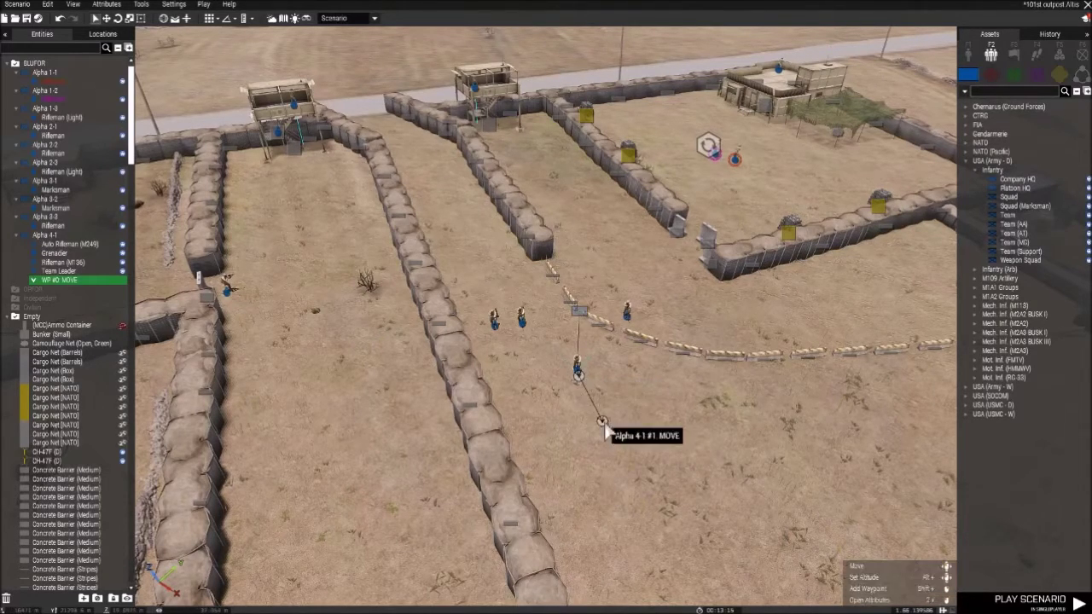
key(s)
shift+right_click(636, 238)
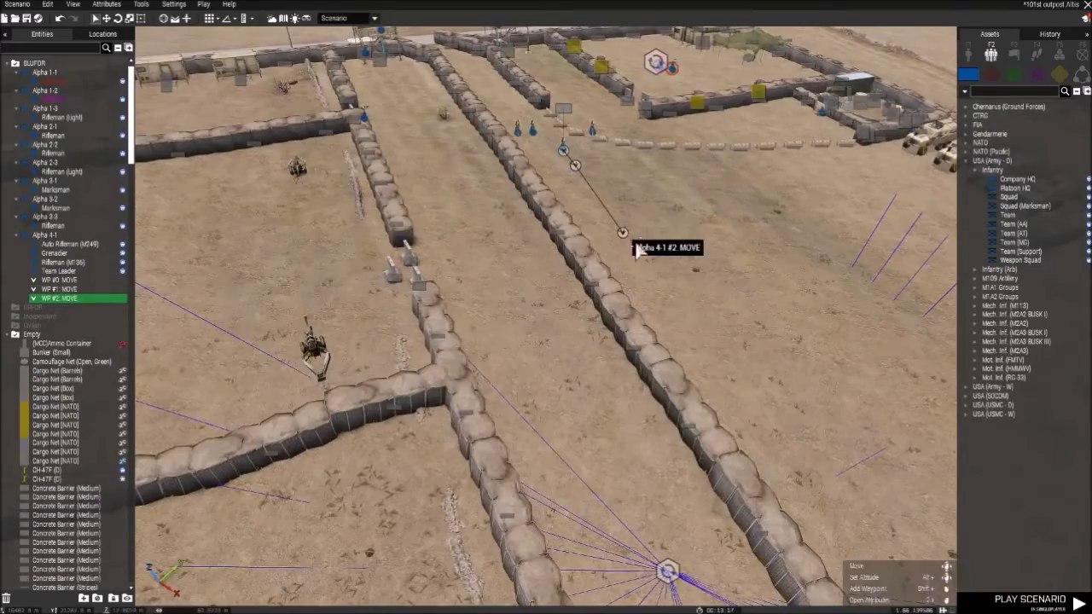
key(a)
key(s)
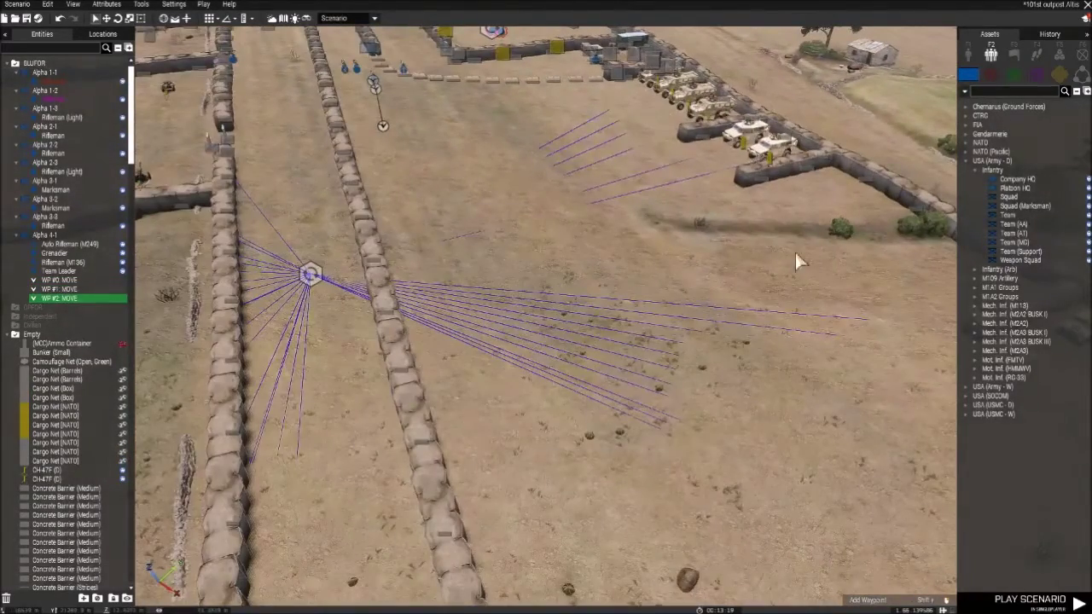
key(s)
key(a)
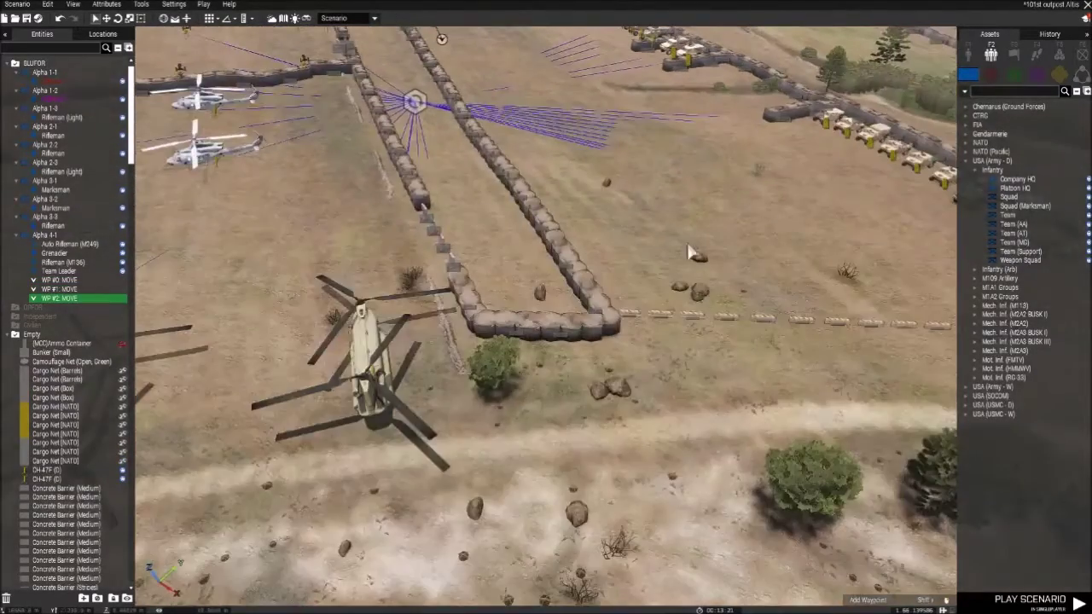
key(d)
key(w)
key(a)
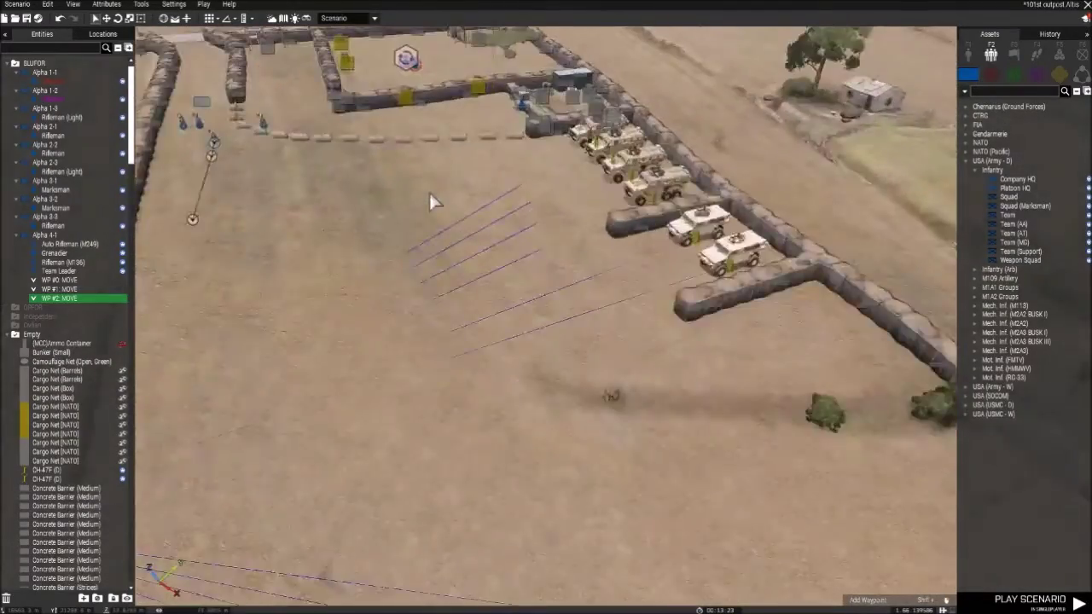
key(a)
shift+right_click(366, 387)
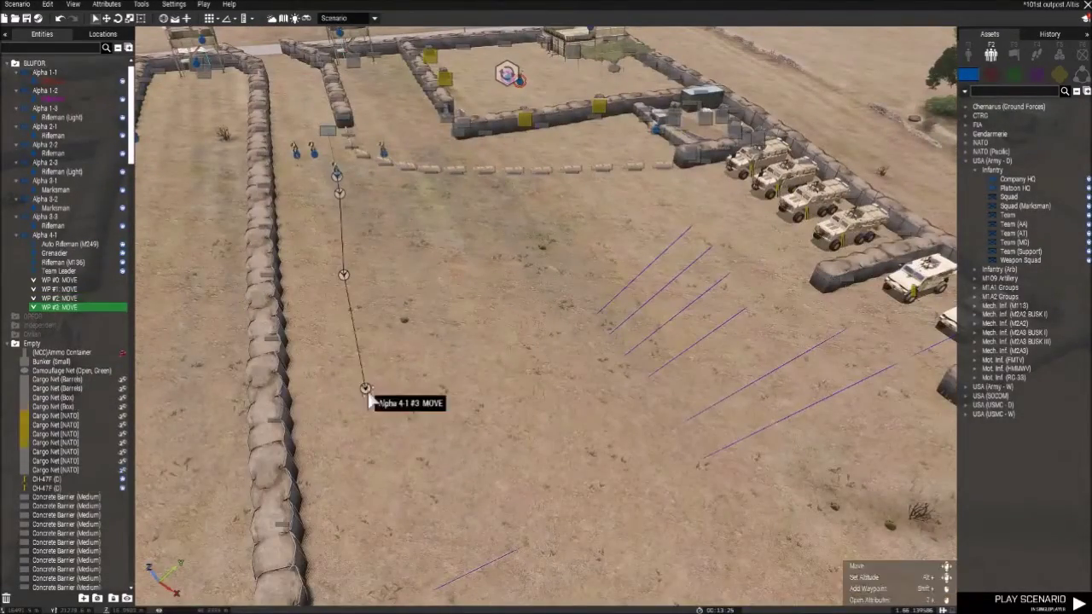
Step: Continue the route with six Move waypoints curving across the open field towards the far end of the parked vehicle row
key(s)
shift+right_click(485, 322)
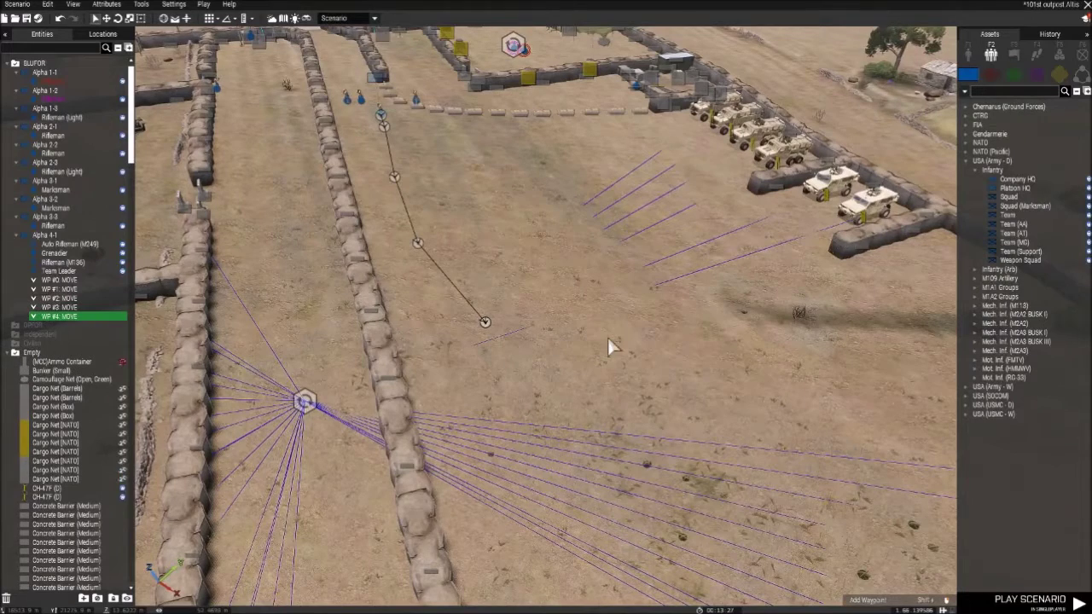
shift+right_click(603, 341)
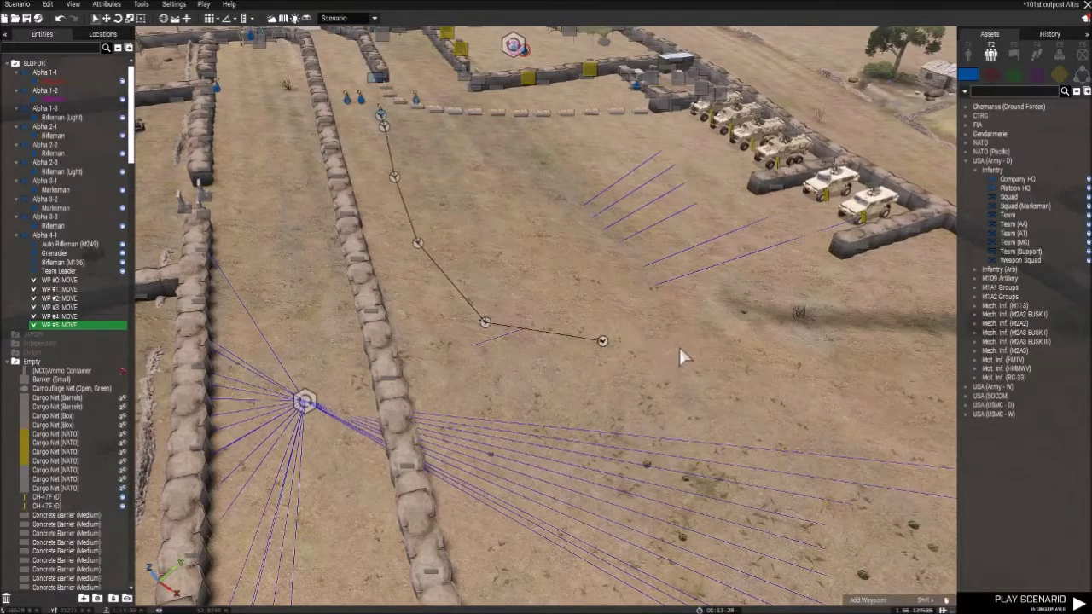
shift+right_click(677, 346)
shift+right_click(742, 338)
shift+right_click(792, 303)
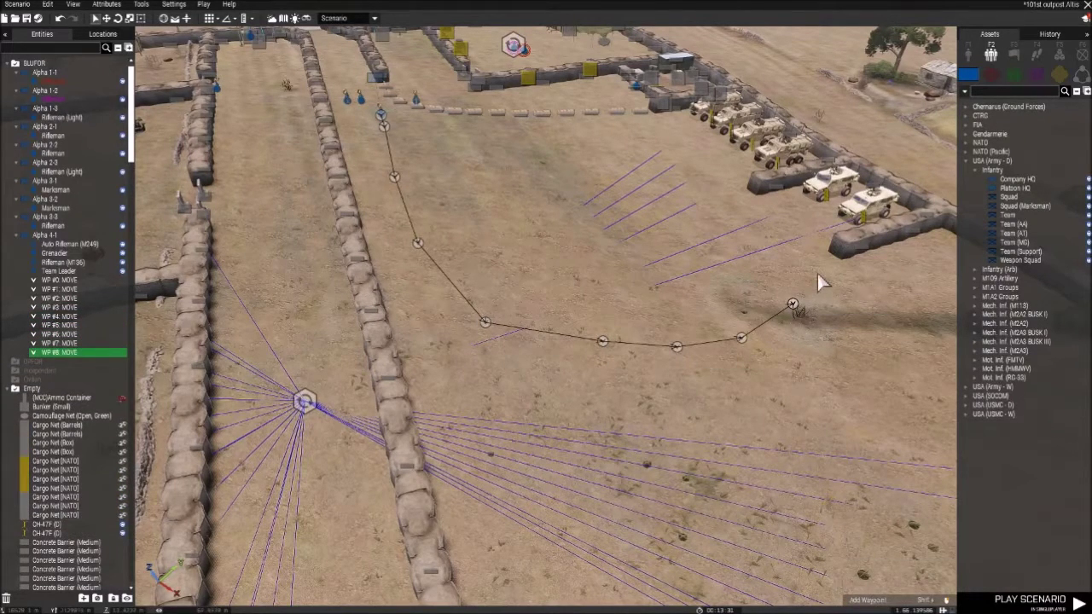
shift+right_click(815, 272)
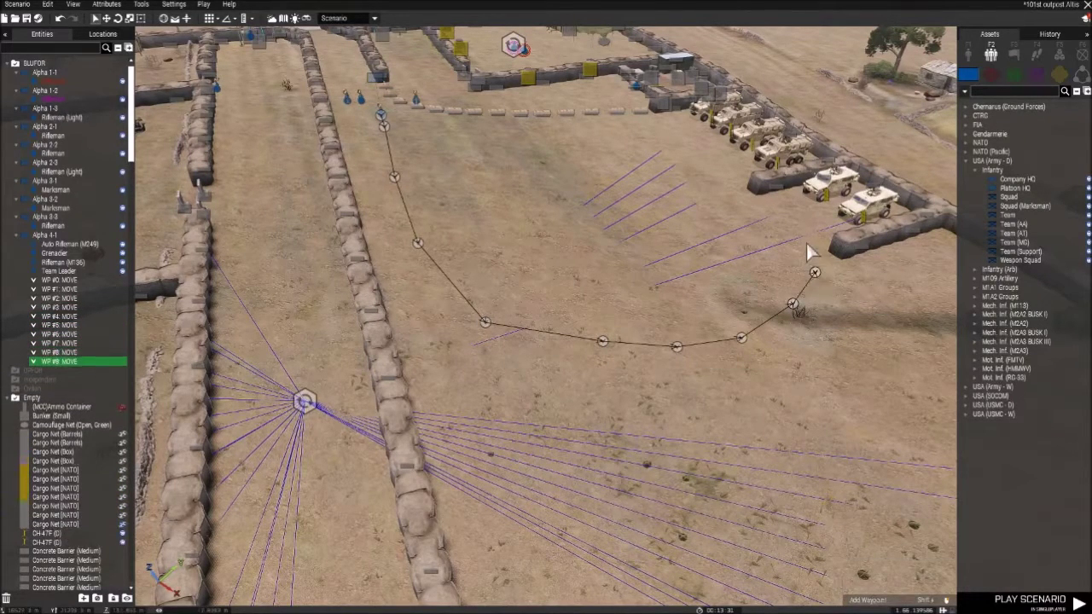
Step: Add four Move waypoints running back past the parked vehicles to the far end of the striped barriers
shift+right_click(749, 209)
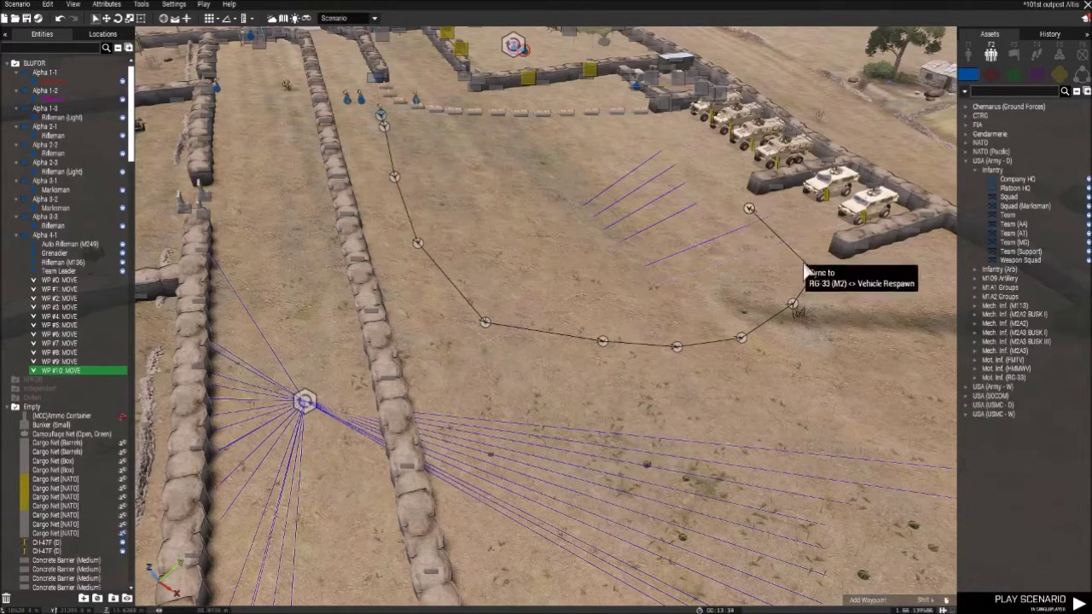
shift+right_click(714, 175)
shift+right_click(692, 148)
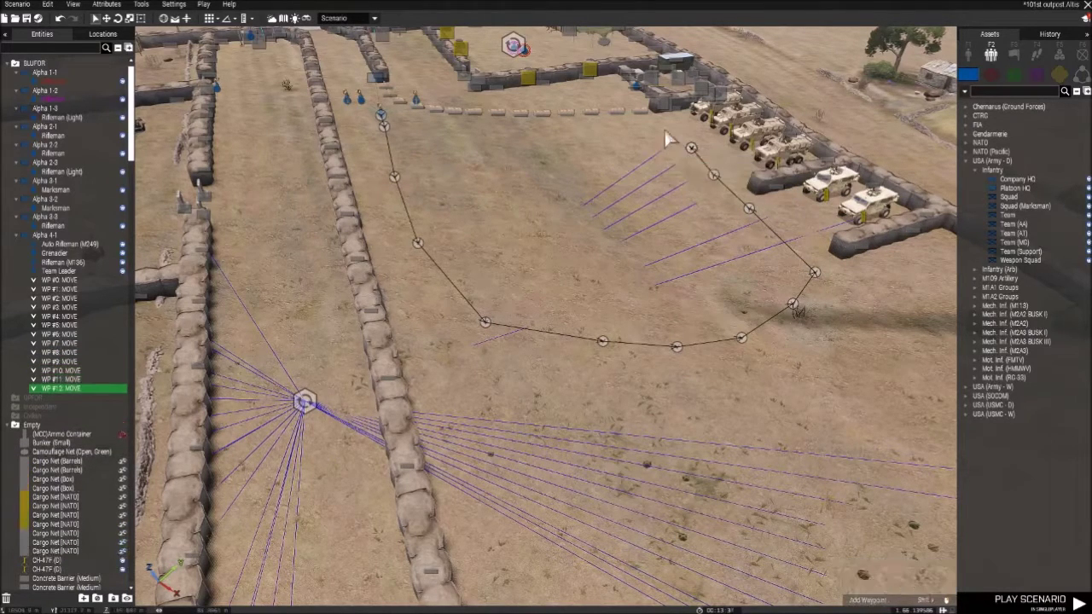
shift+right_click(650, 127)
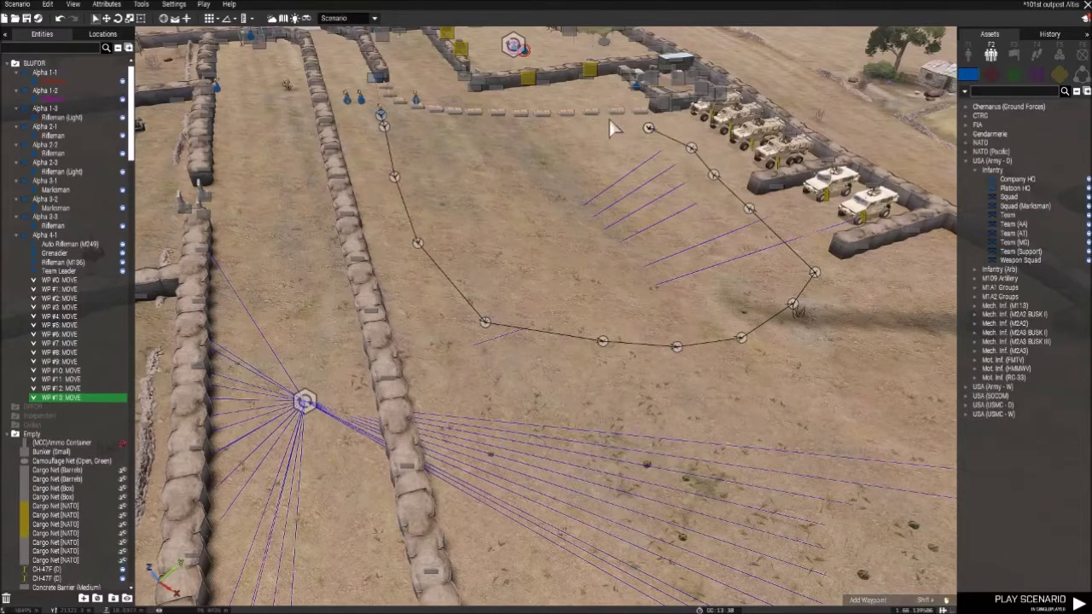
Step: Extend the route with five Move waypoints along the striped barriers back towards the Team Leader
shift+right_click(607, 124)
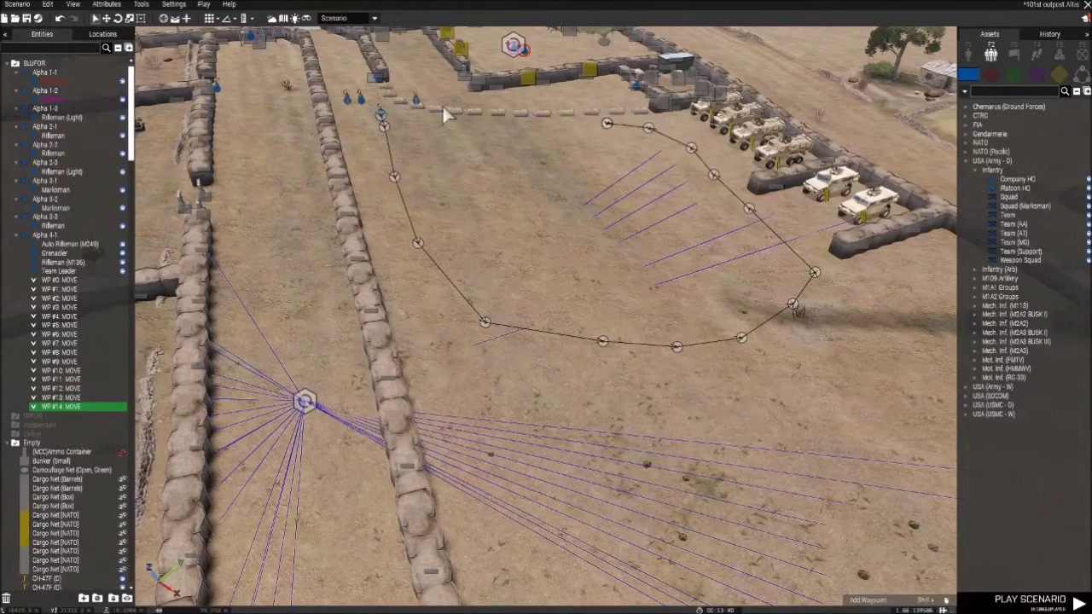
shift+right_click(573, 126)
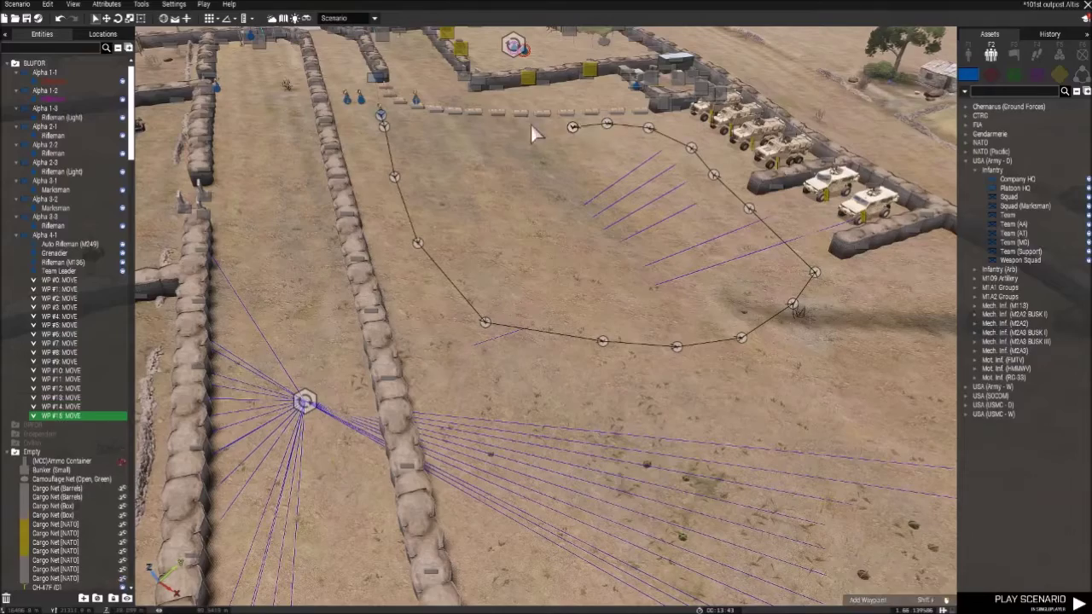
shift+right_click(529, 124)
key(a)
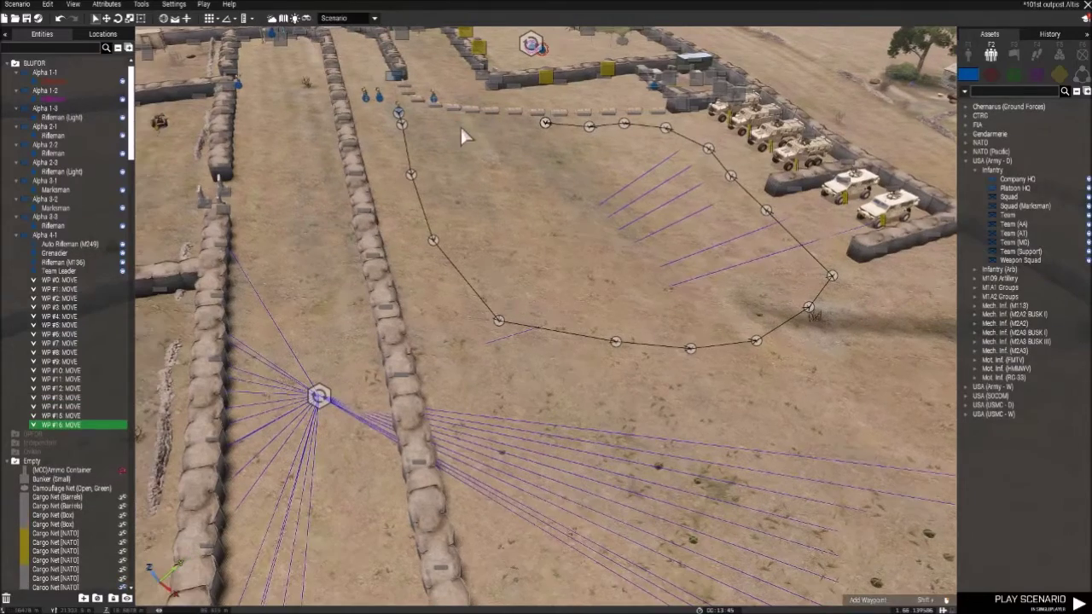
shift+right_click(481, 120)
shift+right_click(423, 116)
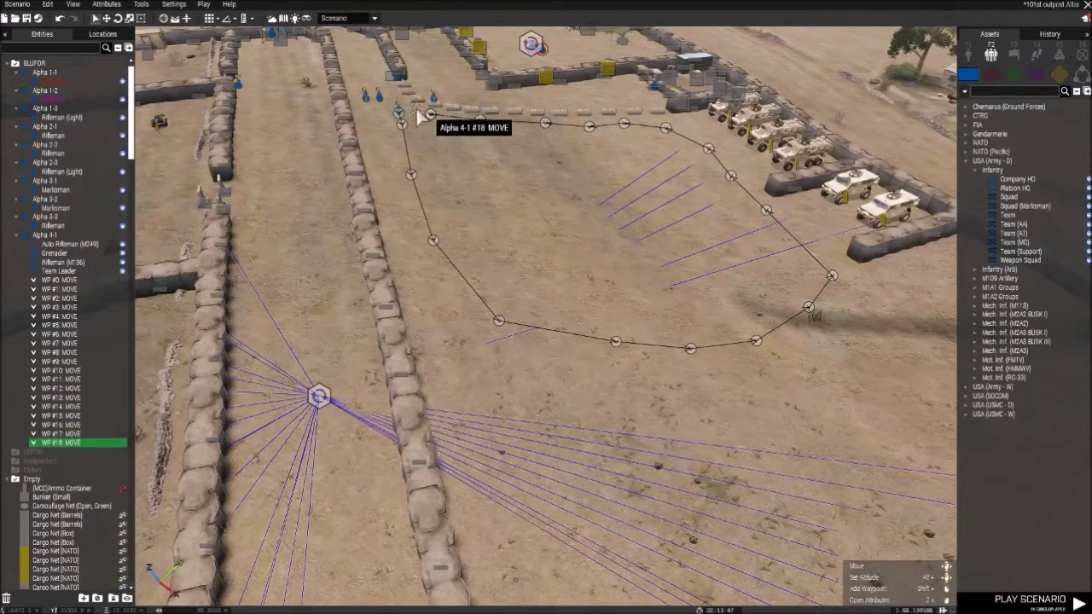
Step: Add three Move waypoints from the barrier entrance up into the lane between the two sandbag walls
key(w)
key(a)
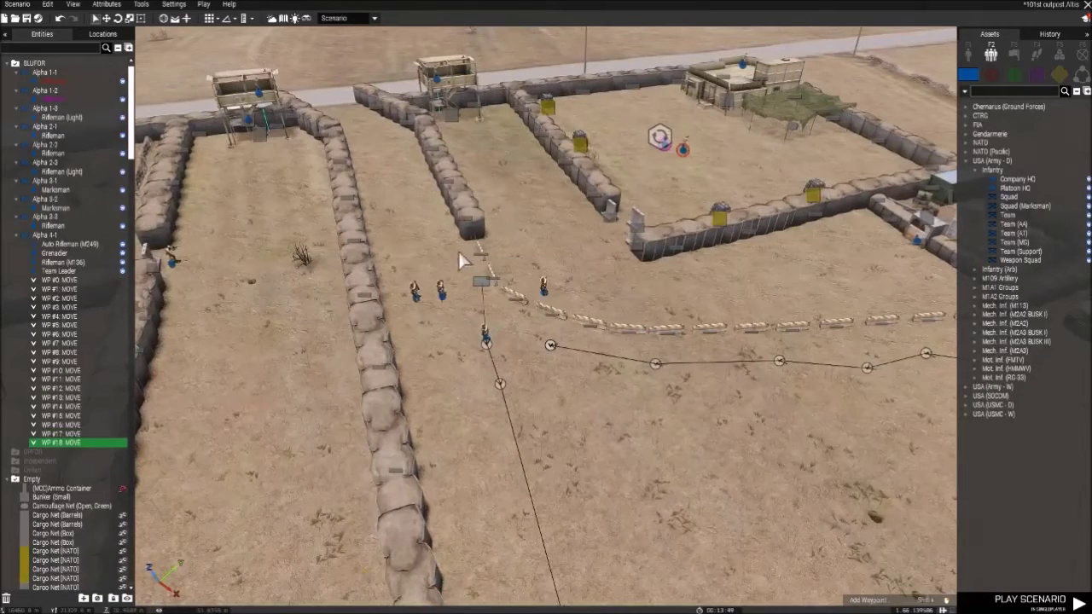
shift+right_click(468, 287)
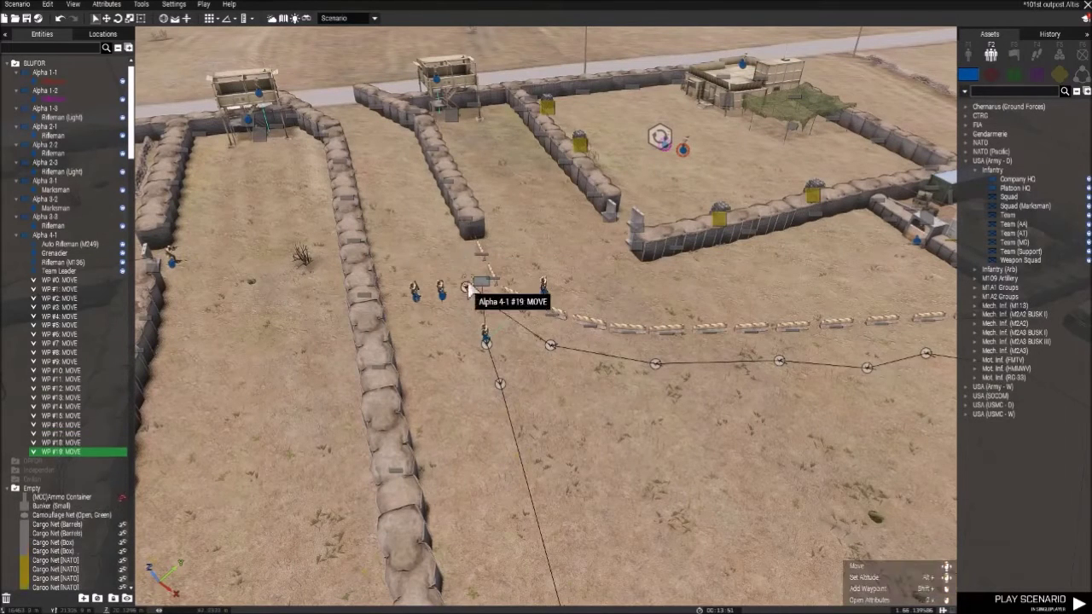
shift+right_click(441, 229)
shift+right_click(411, 191)
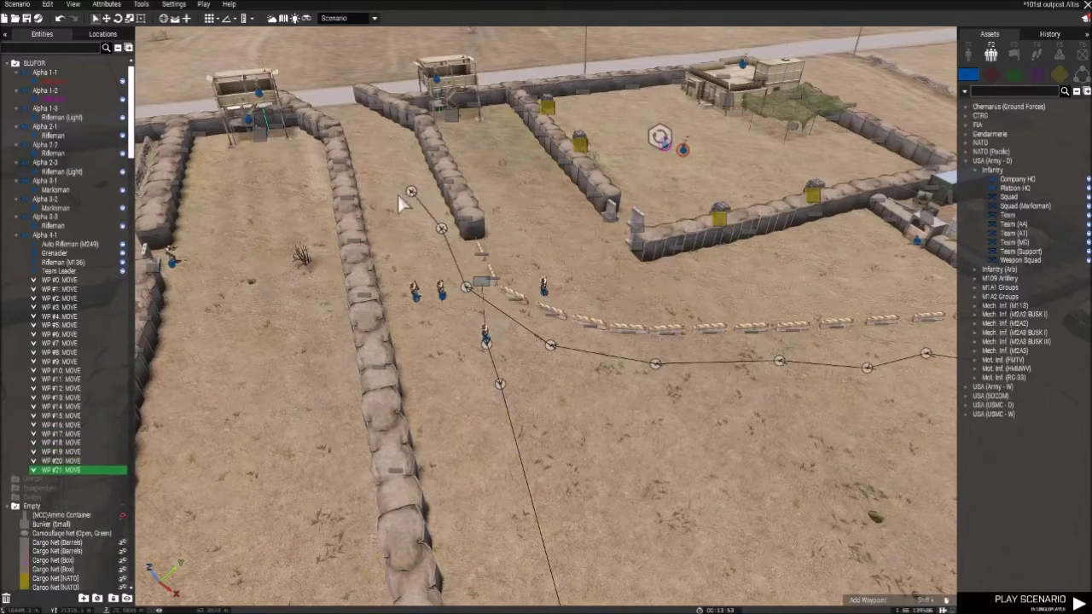
Step: Add five Move waypoints turning around in the lane and returning past the team to just beside the Team Leader
shift+right_click(390, 197)
shift+right_click(391, 217)
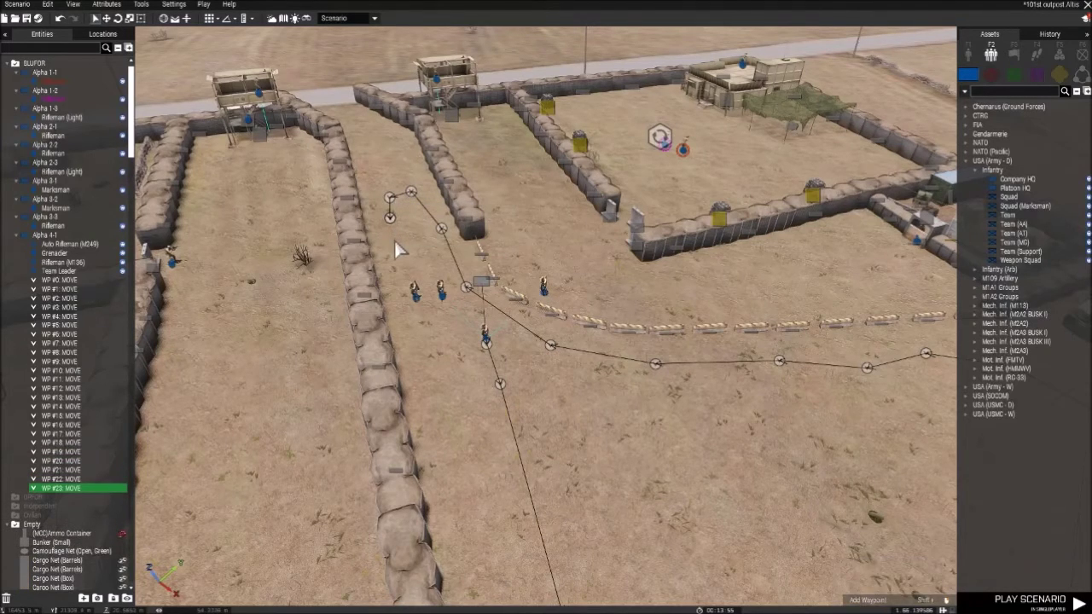
shift+right_click(392, 239)
shift+right_click(403, 266)
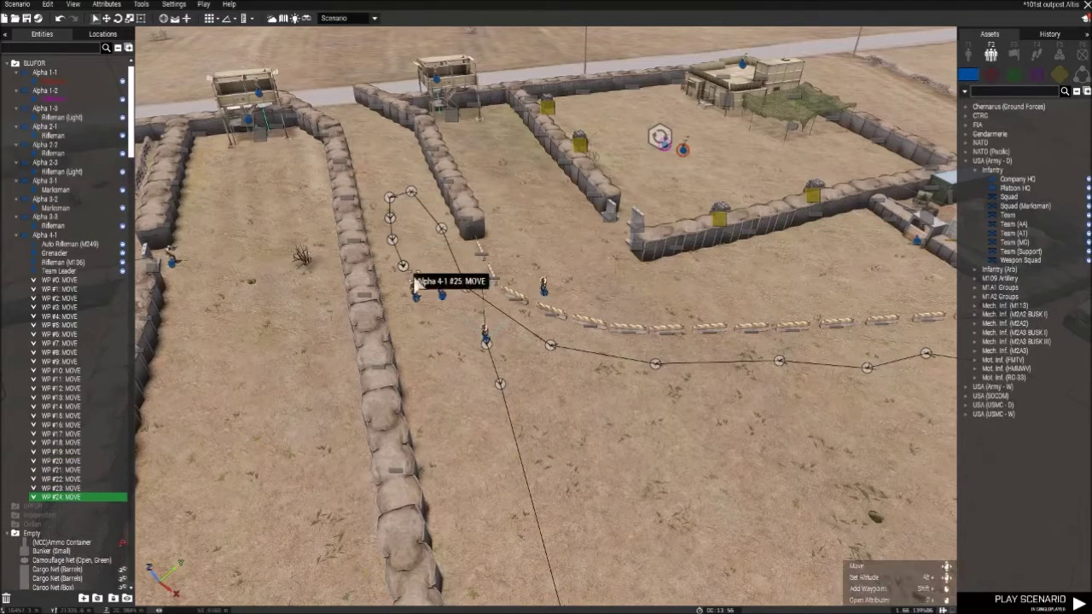
shift+right_click(465, 324)
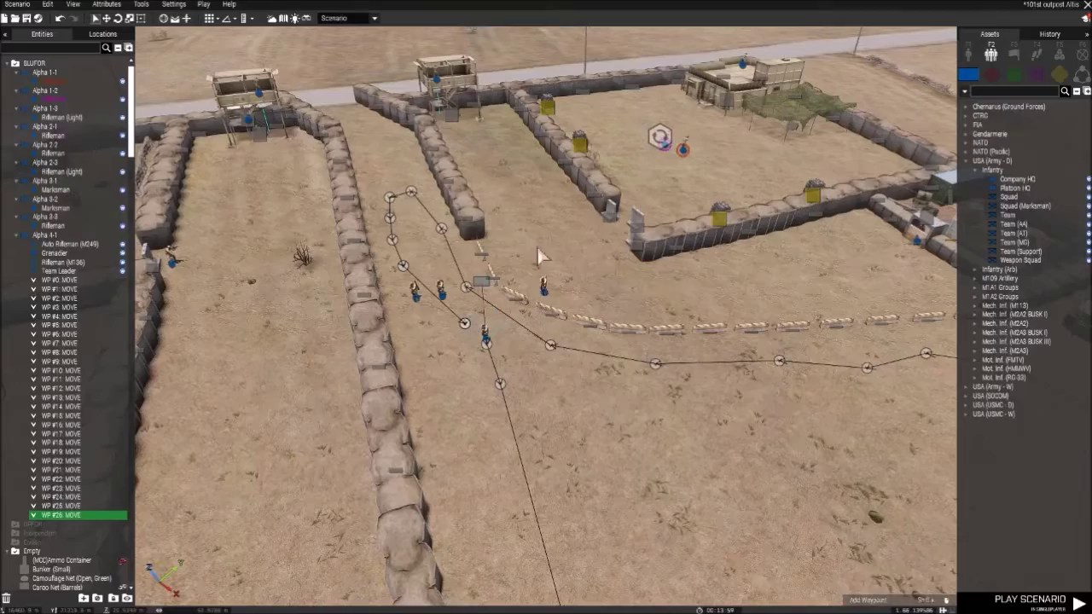
Step: Examine the waypoint types offered for the route's final Move waypoint and close its attributes without changing anything
key(d)
right_drag(623, 434, 516, 411)
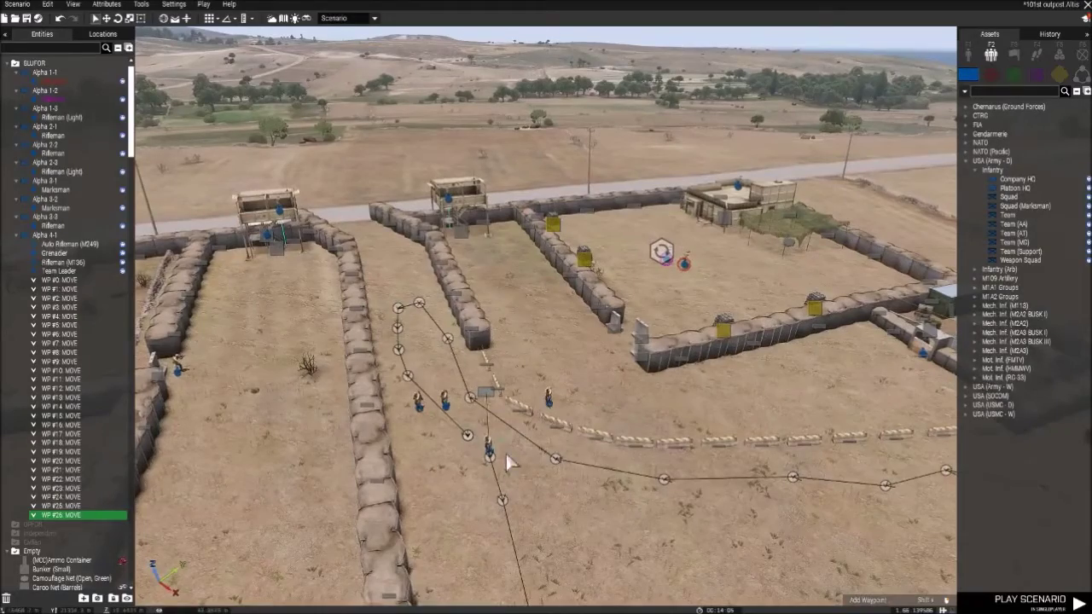
scroll(490, 459, up, 8)
scroll(490, 459, down, 3)
scroll(493, 456, down, 5)
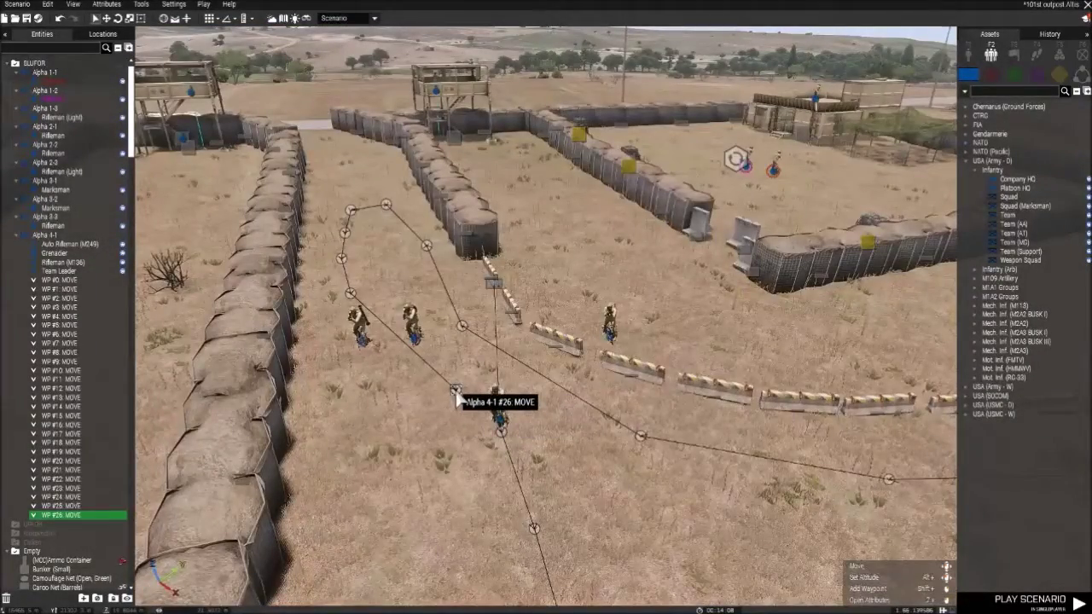
double_click(457, 391)
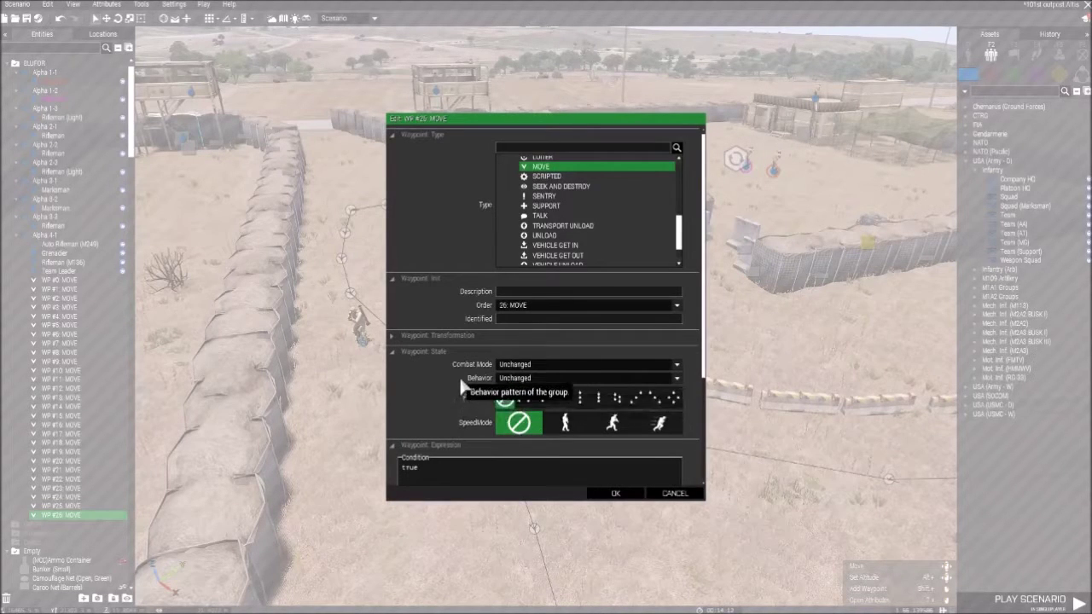
scroll(593, 231, up, 5)
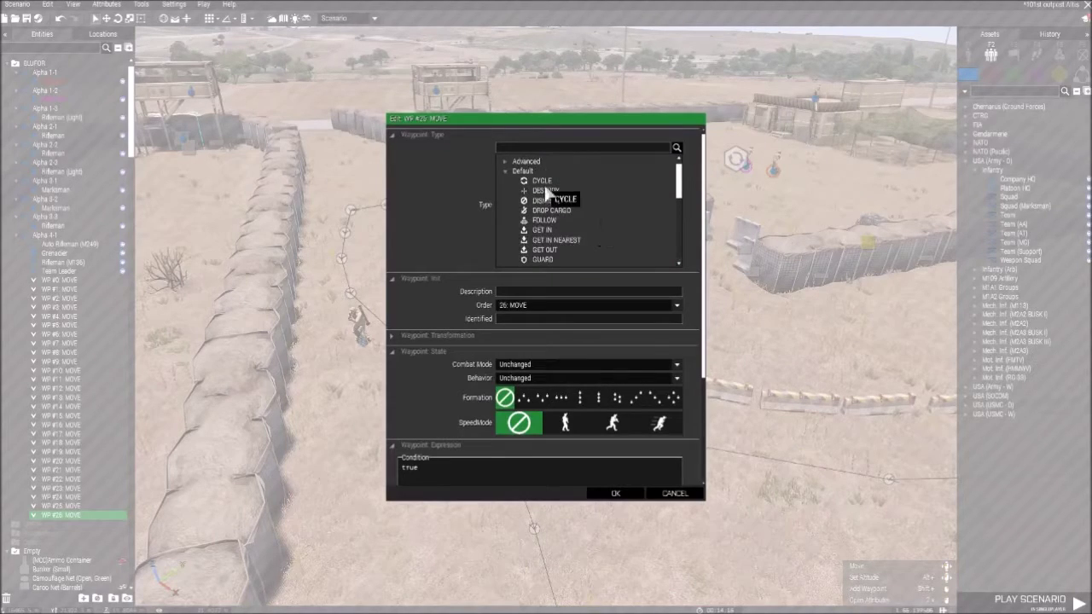
click(671, 497)
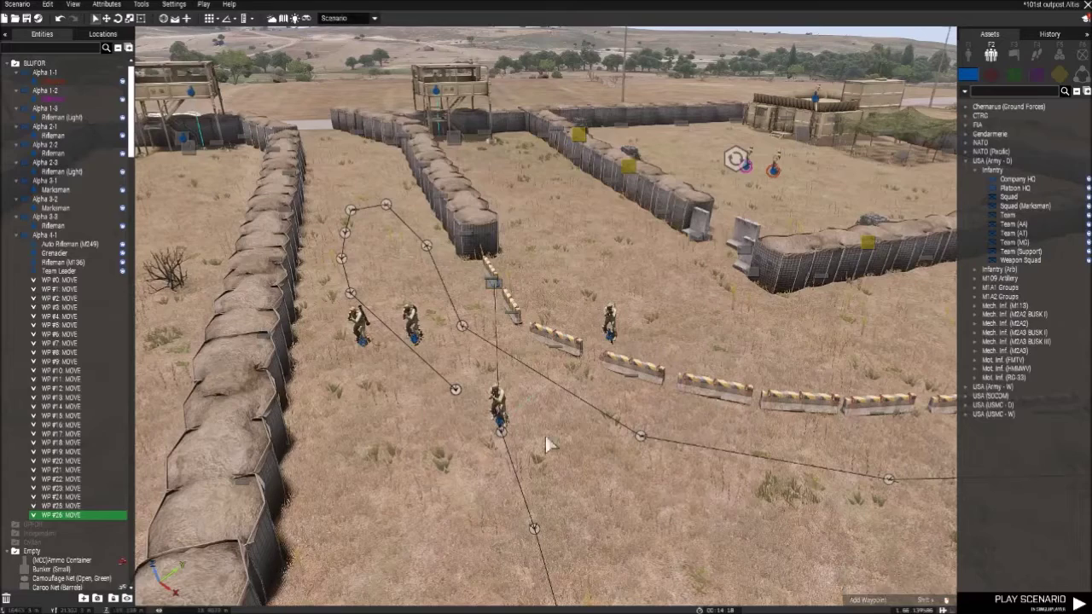
Step: Set the type of the patrol route's final waypoint, beside the Team Leader, to Cycle
double_click(456, 390)
scroll(559, 189, up, 5)
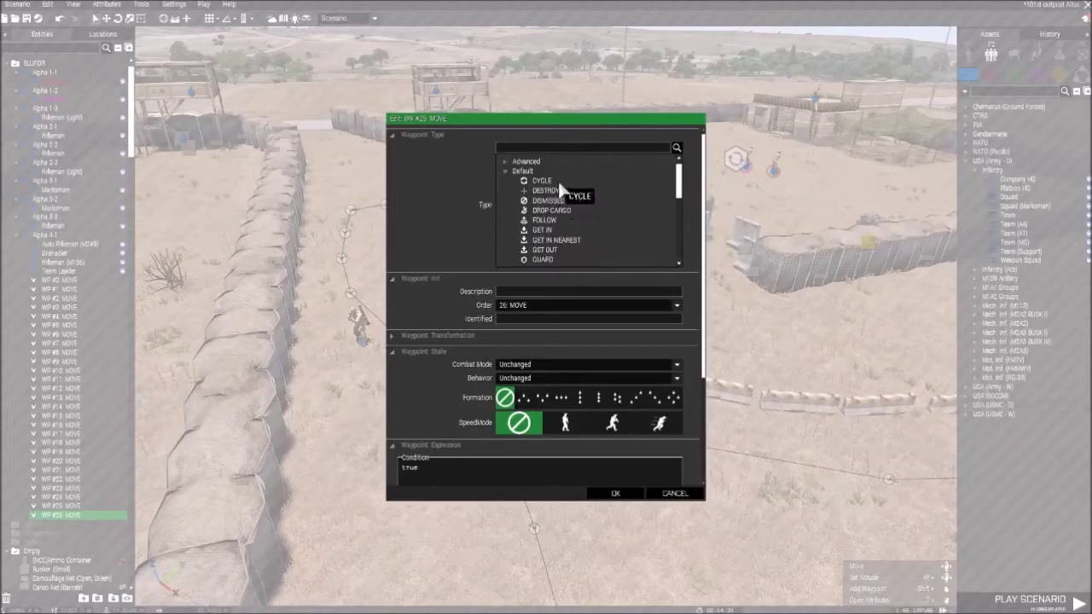
click(554, 180)
click(616, 495)
Step: Play-test the scenario, dismiss the error message, follow the patrolling team on foot, and return to the editor
scroll(499, 388, up, 5)
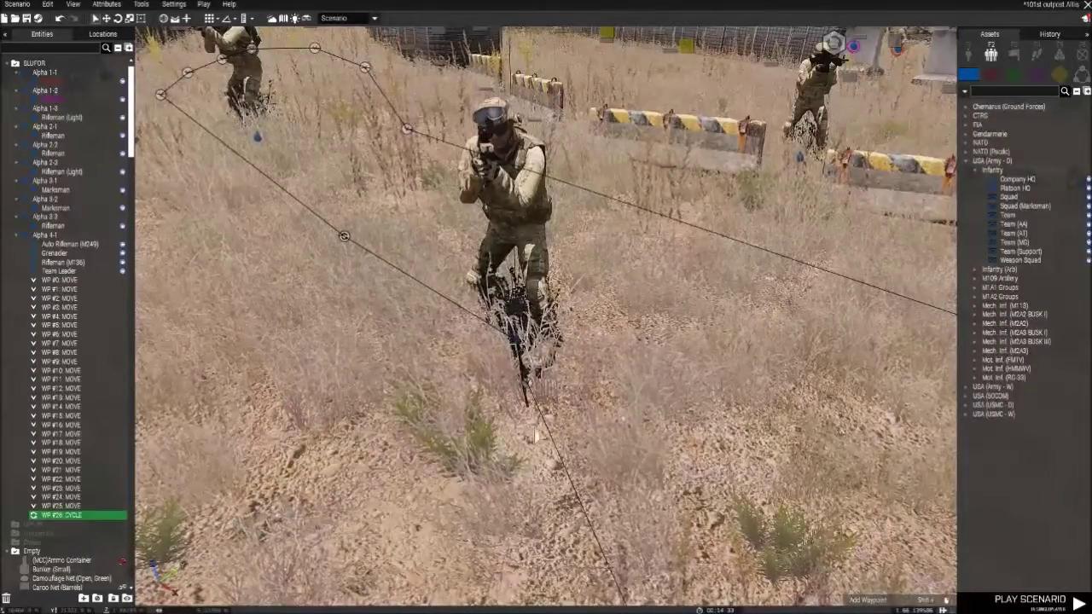
scroll(610, 355, down, 10)
right_drag(638, 342, 883, 359)
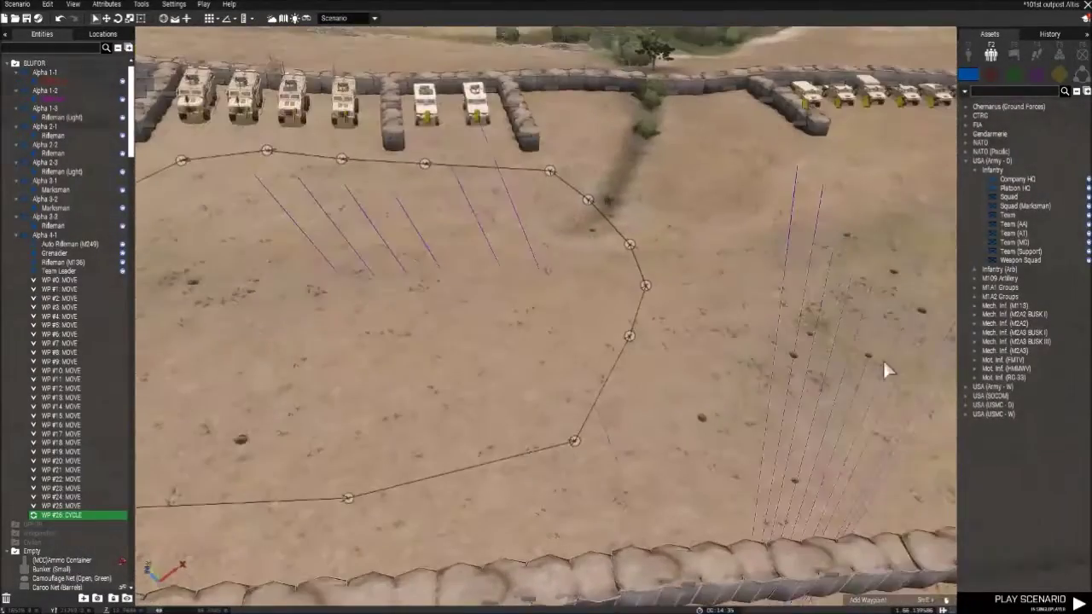
scroll(882, 359, down, 2)
click(1076, 602)
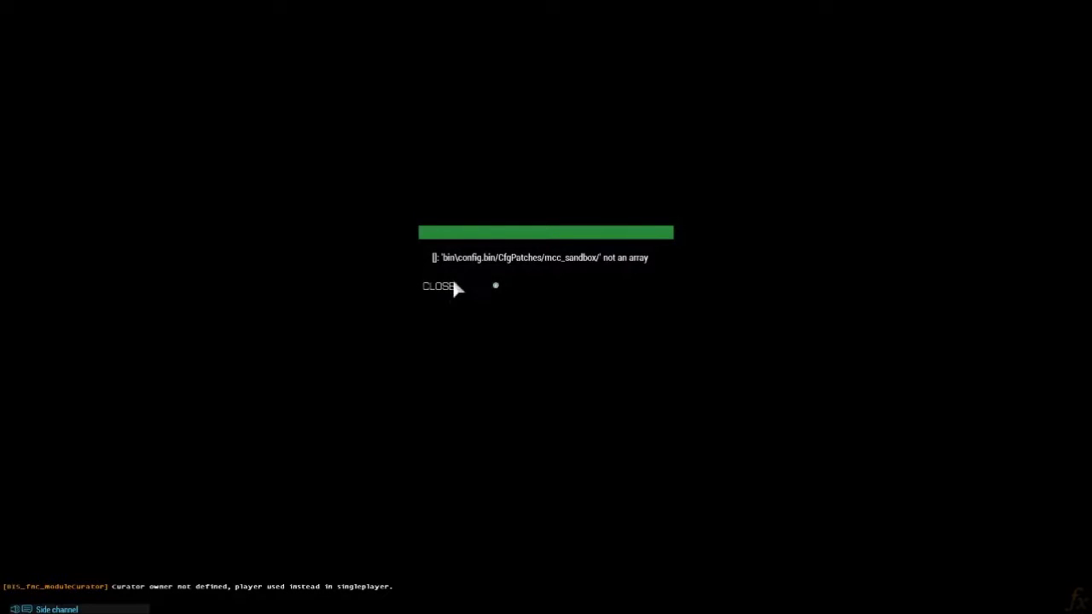
click(450, 288)
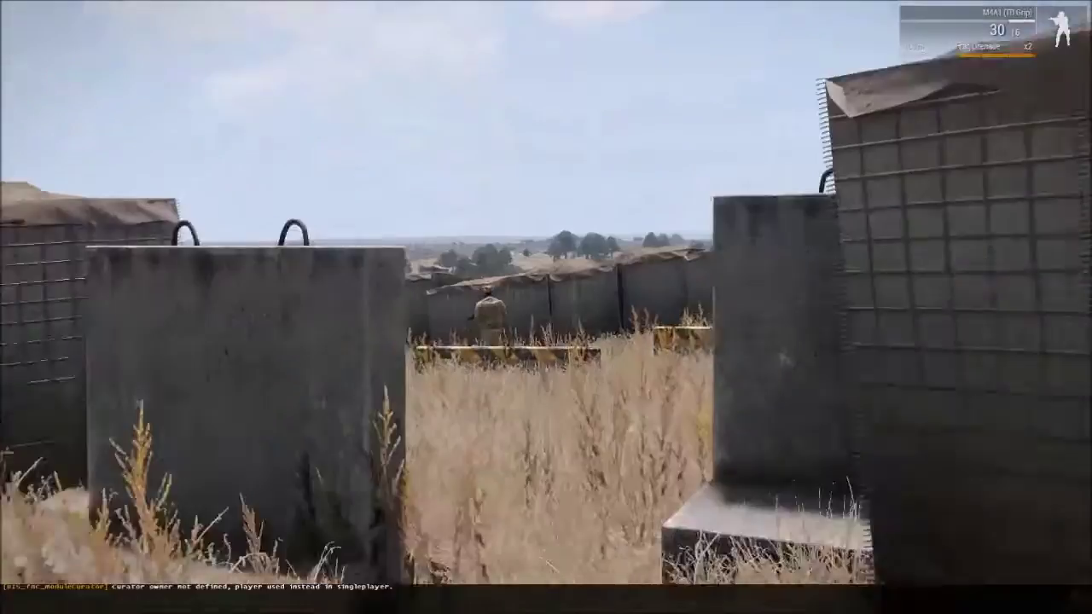
key(w)
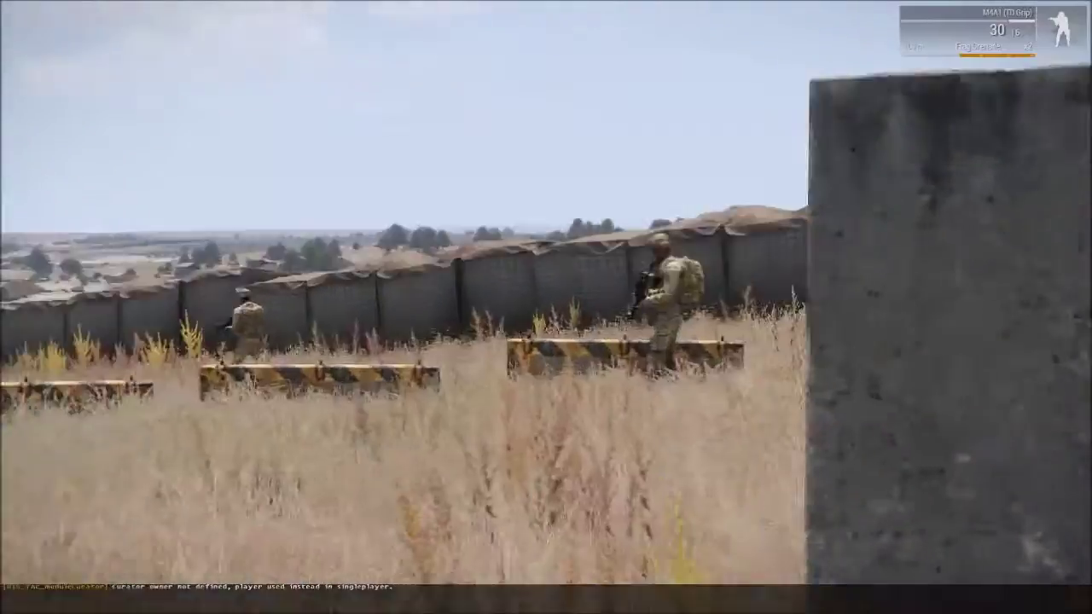
key(w)
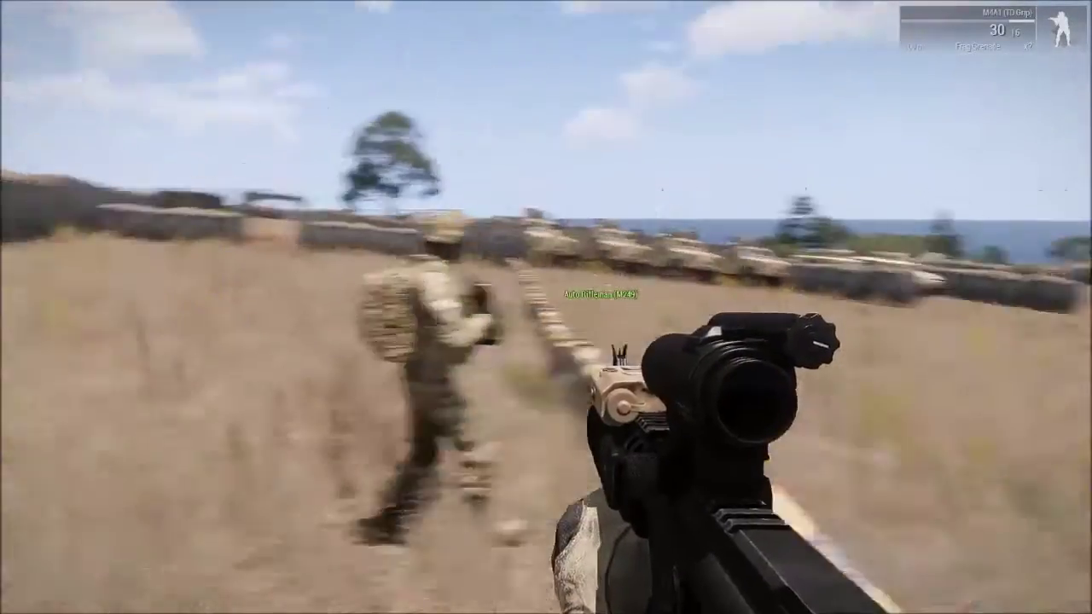
key(Escape)
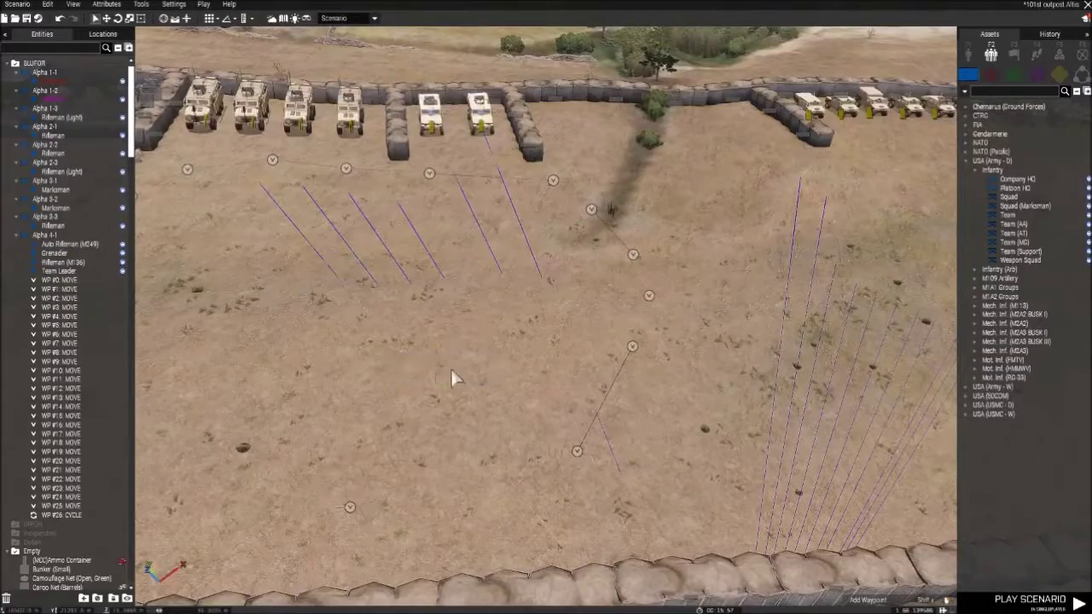
Step: Move the Auto Rifleman (M249) across the striped barriers to the side where the rest of the team stands
scroll(453, 378, down, 5)
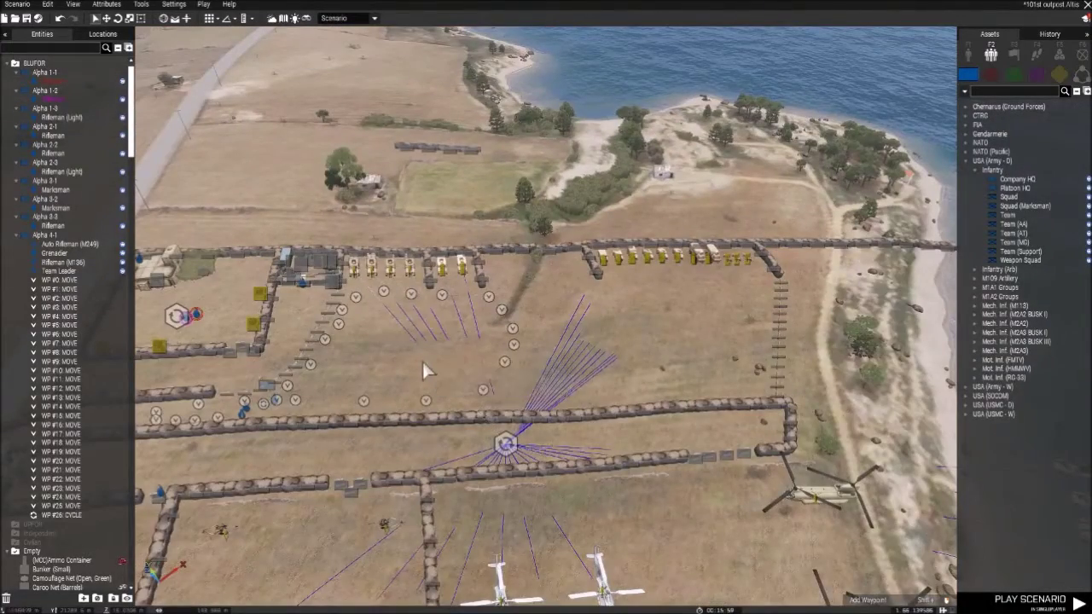
scroll(421, 359, up, 6)
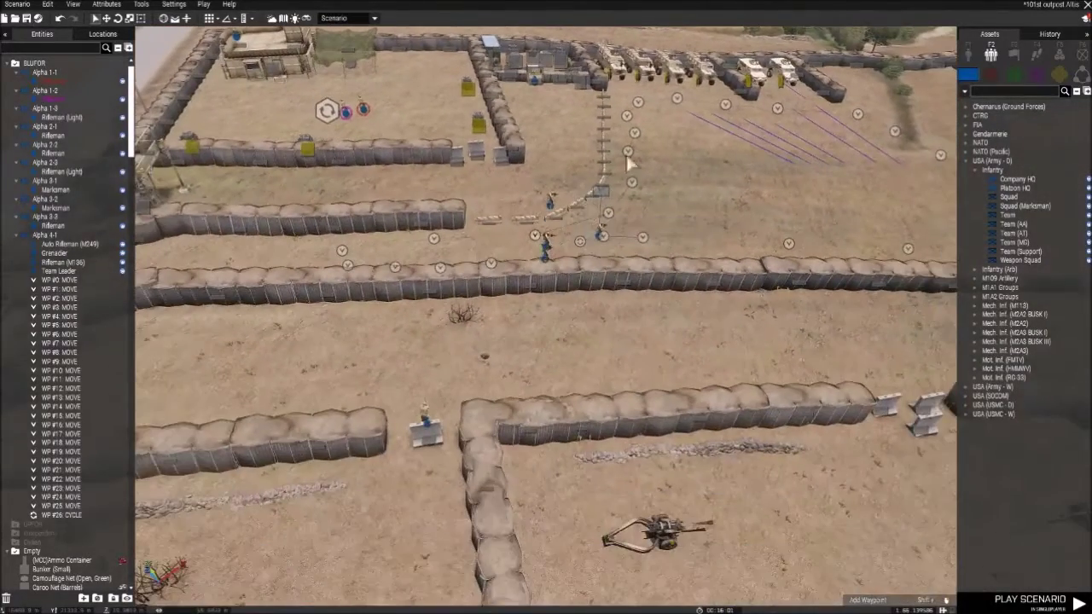
scroll(586, 202, up, 3)
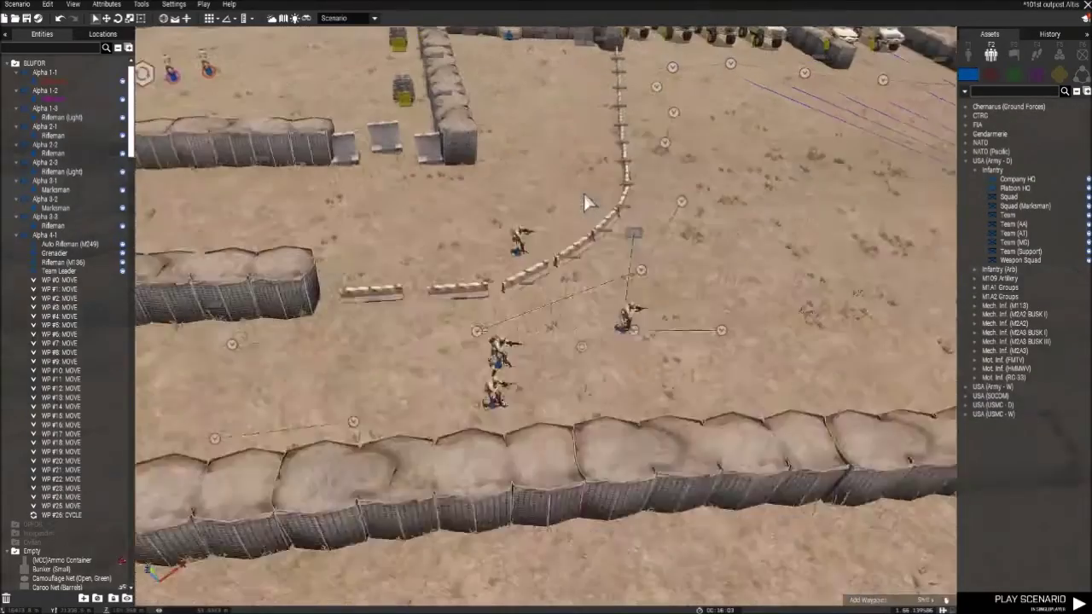
drag(518, 375, 419, 497)
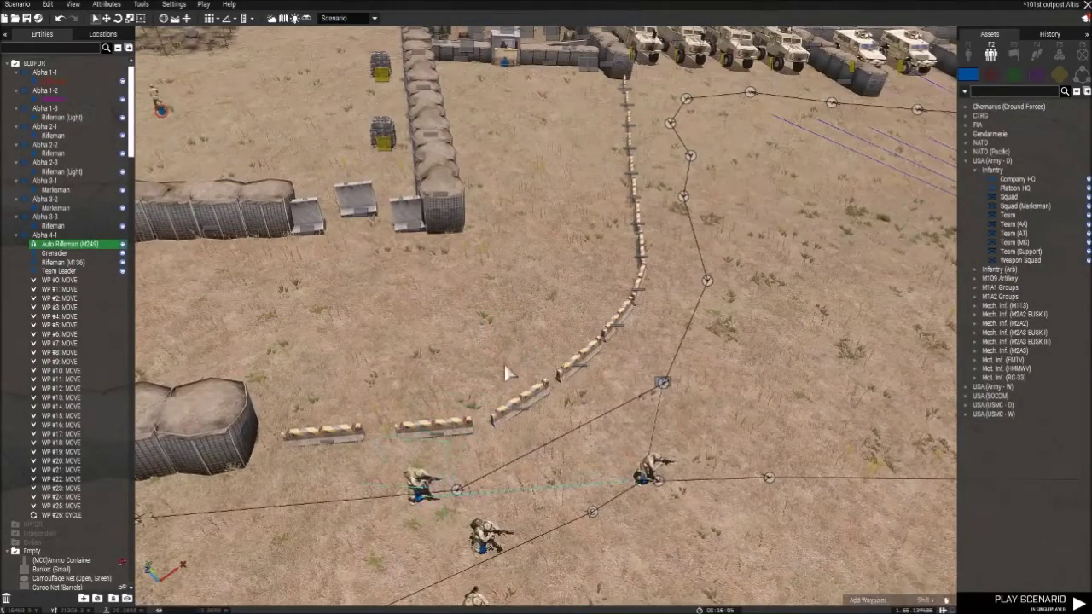
Step: Examine the complete patrol loop and the outpost's layout from above, from the roadside entrance to the parked vehicles
right_drag(756, 290, 649, 277)
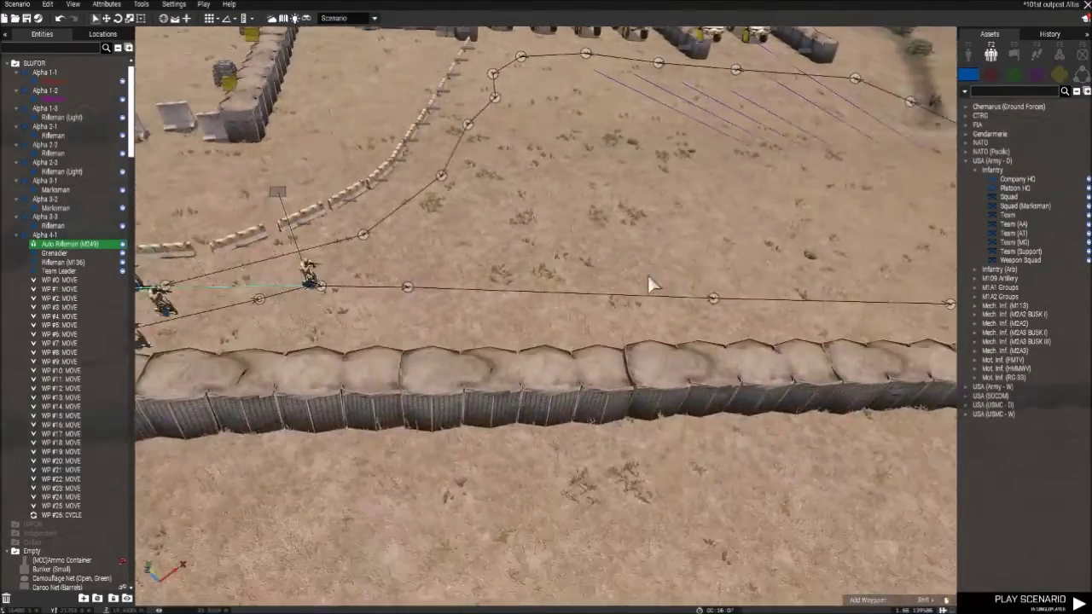
scroll(632, 267, down, 5)
scroll(629, 264, up, 3)
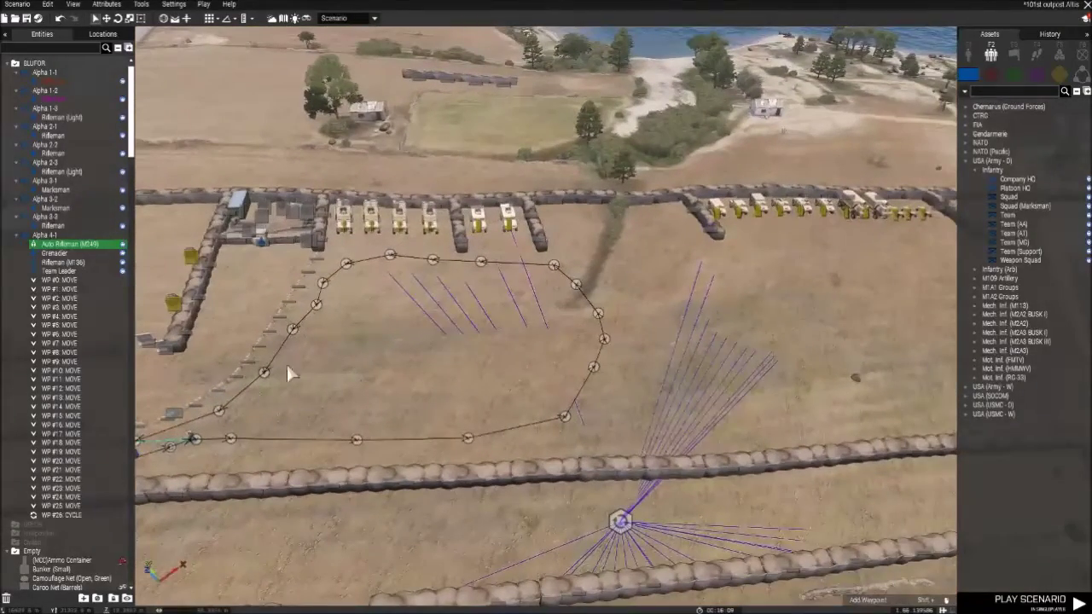
right_drag(360, 395, 407, 374)
click(1072, 428)
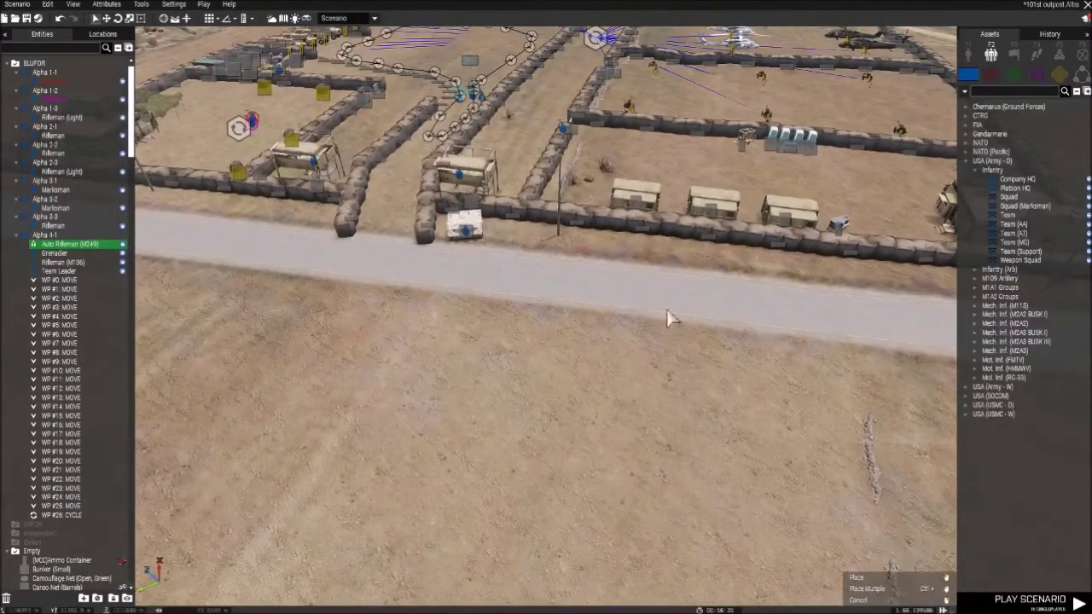
scroll(509, 351, down, 3)
right_drag(509, 351, 873, 251)
right_drag(518, 205, 207, 269)
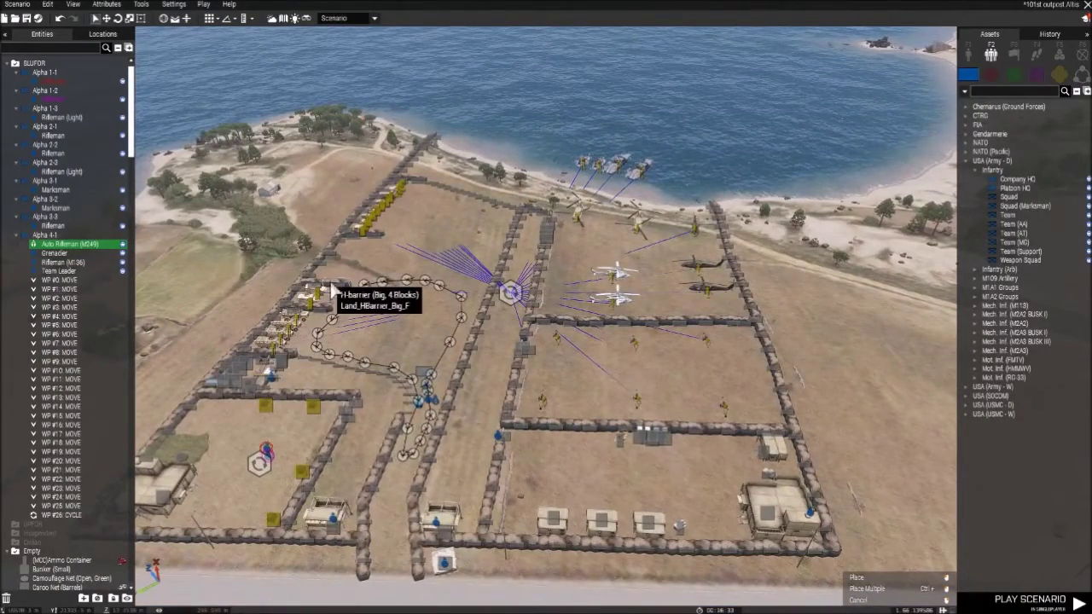
right_drag(241, 247, 115, 201)
scroll(223, 206, up, 5)
right_drag(439, 327, 298, 293)
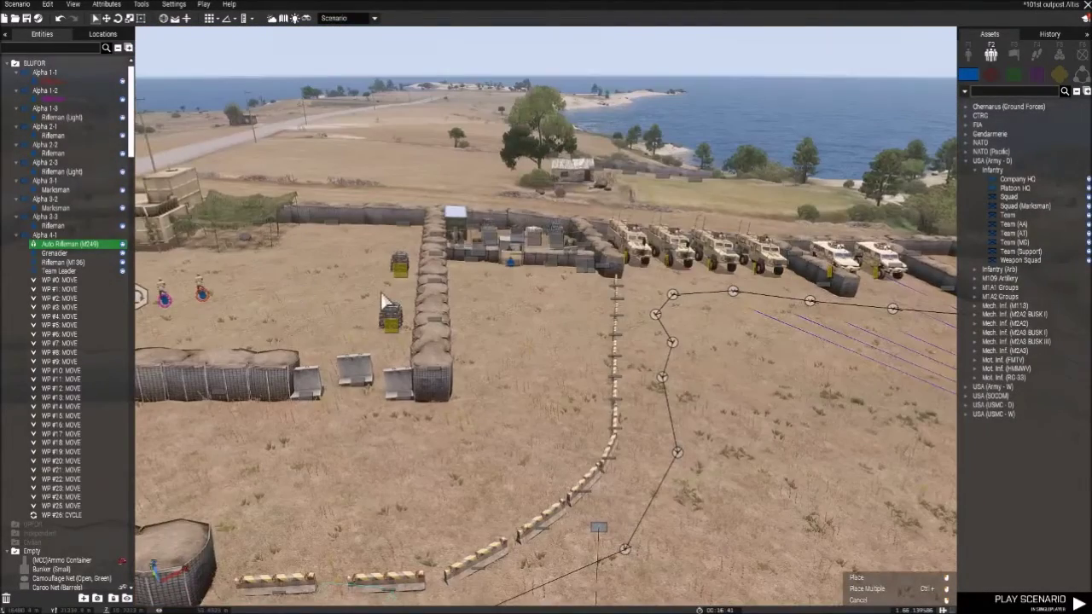